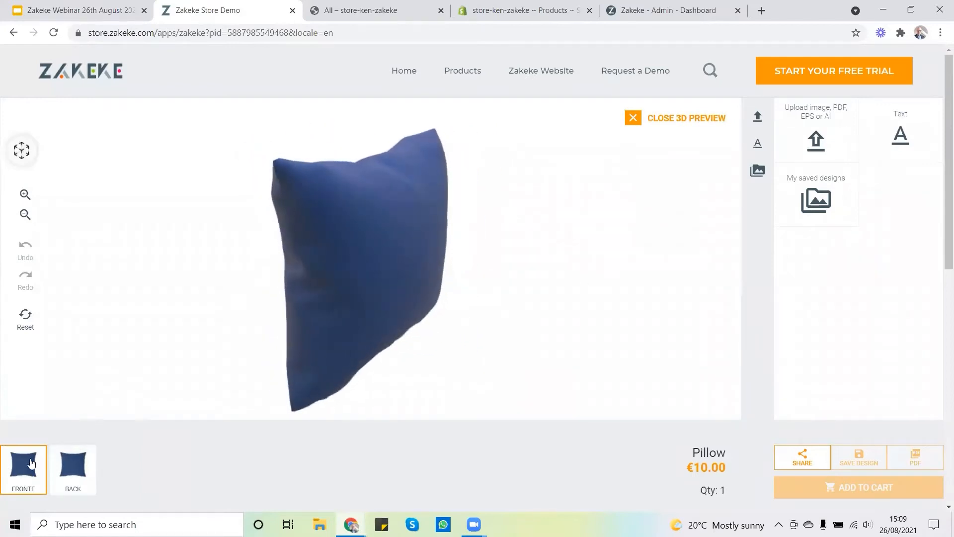
Leave the 3D preview and view the pillow's back side before returning to its front side
{"action": "left_click", "coordinate": [676, 120]}
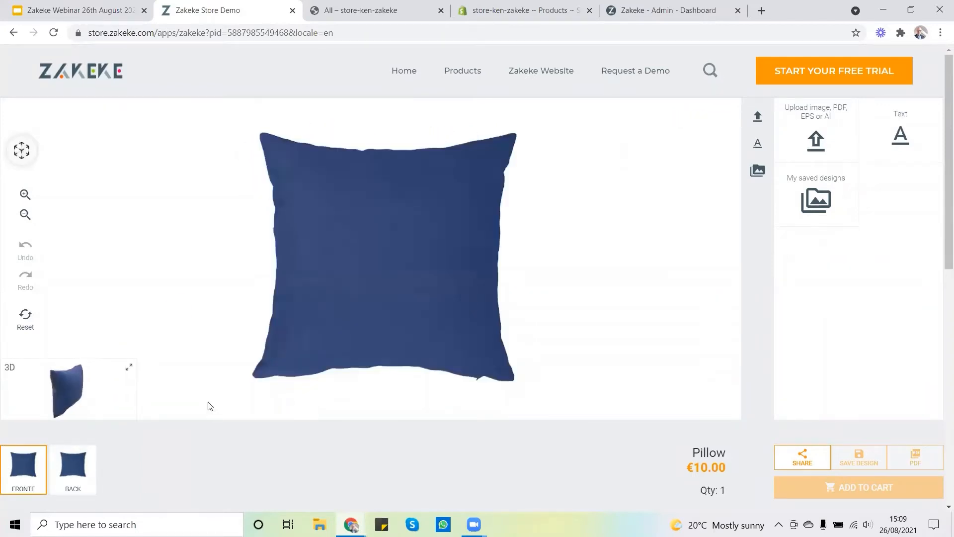
{"action": "left_click", "coordinate": [66, 470]}
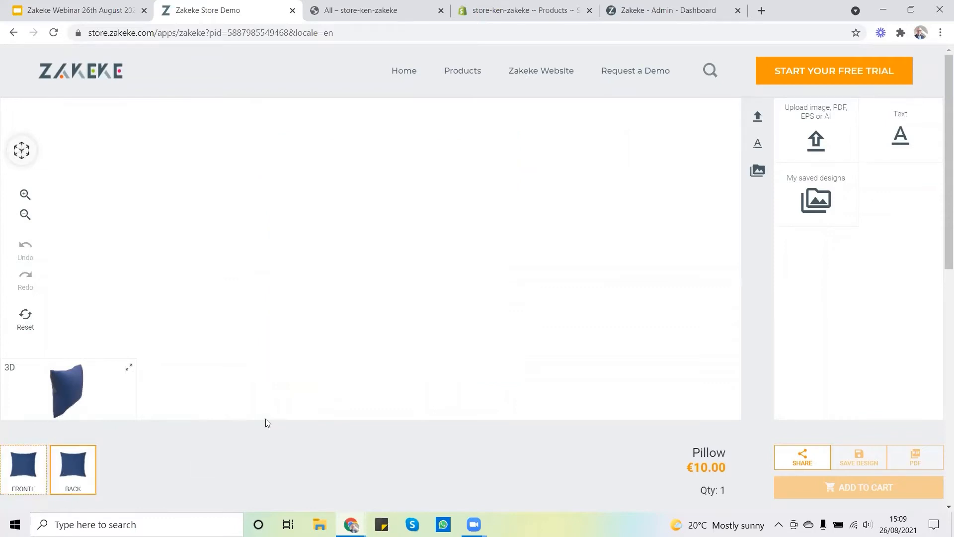
{"action": "left_click", "coordinate": [22, 469]}
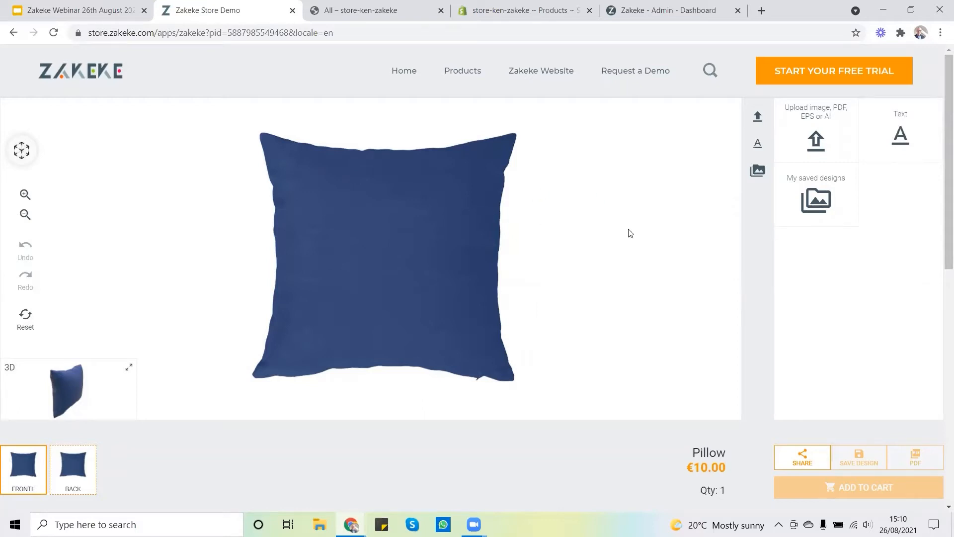
Add the purple thistle photo from the gallery to the pillow front and move it so the flower is centred in the print area
{"action": "left_click", "coordinate": [813, 135]}
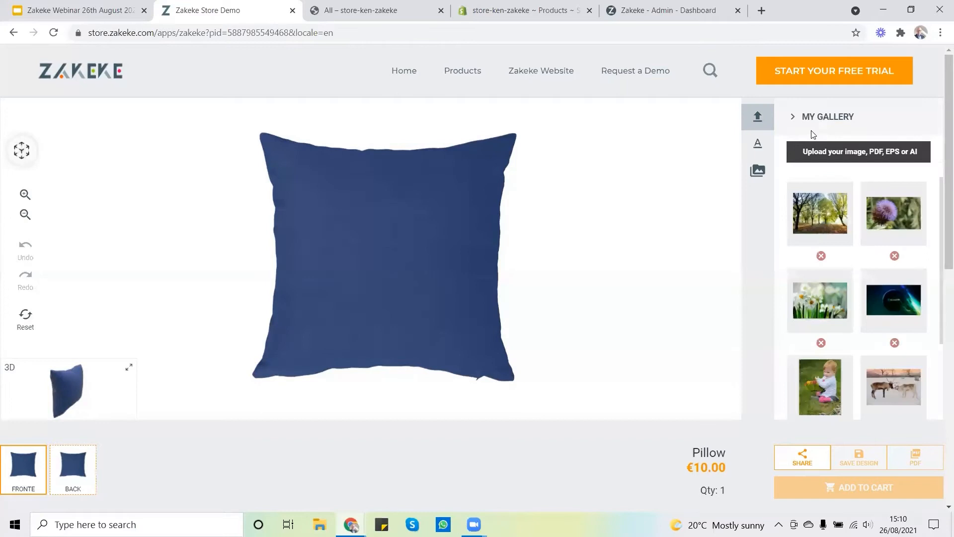
{"action": "left_click", "coordinate": [871, 212]}
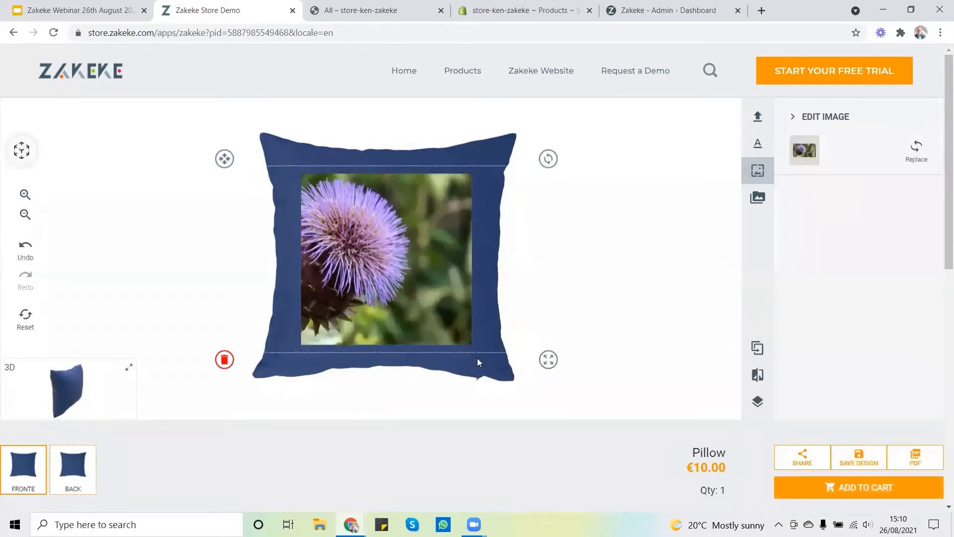
{"action": "left_click_drag", "start_coordinate": [226, 165], "coordinate": [282, 160]}
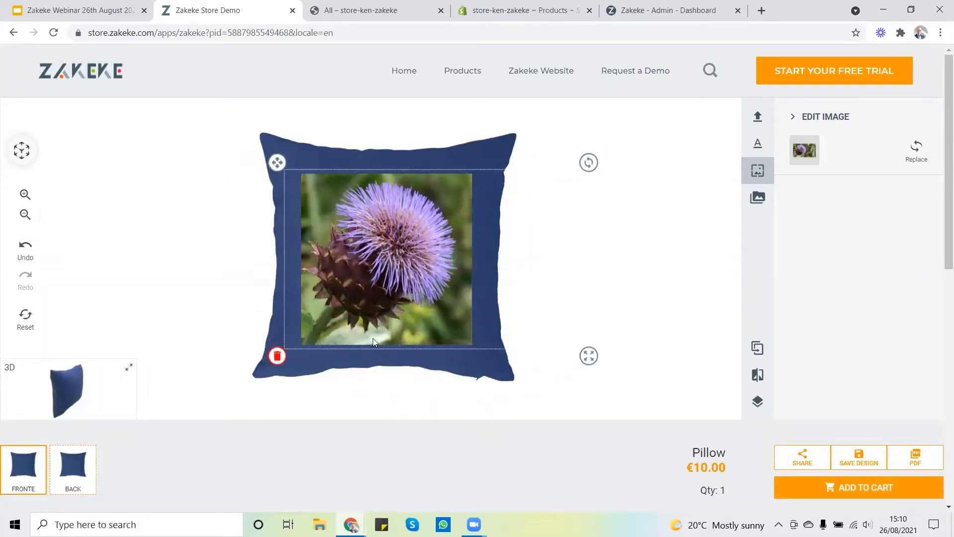
Examine the customised pillow from another angle in the enlarged 3D preview and return to the 2D design
{"action": "left_click", "coordinate": [127, 372]}
{"action": "left_click_drag", "start_coordinate": [314, 300], "coordinate": [403, 271]}
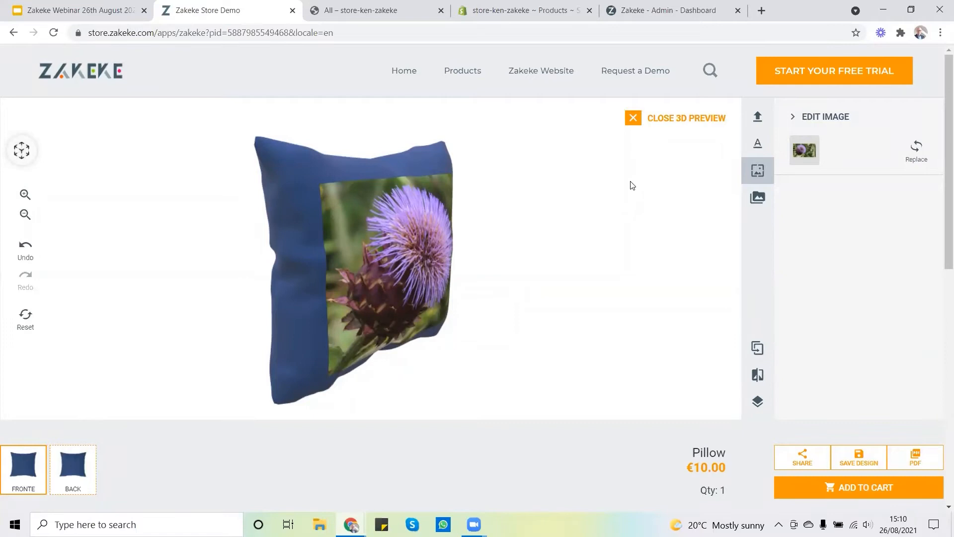
{"action": "left_click", "coordinate": [667, 119]}
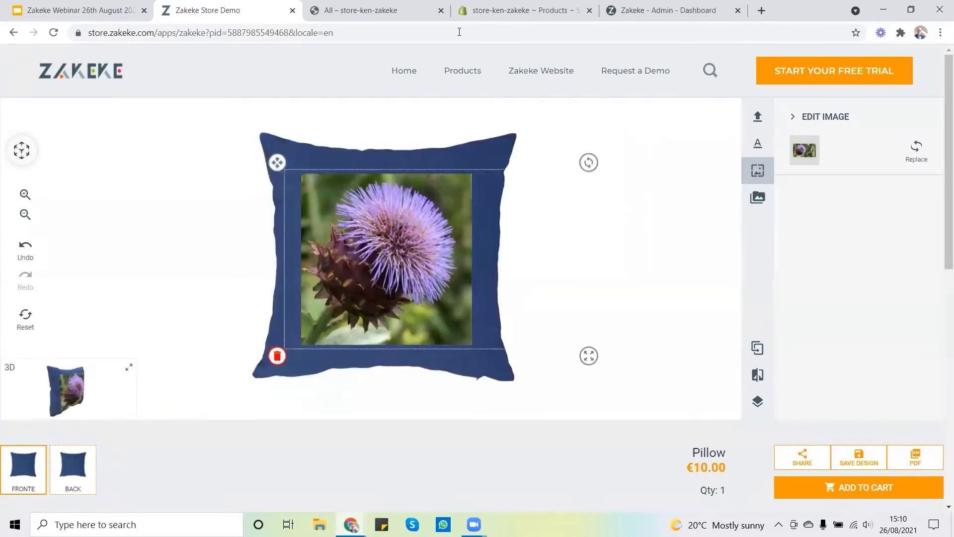
Open the pre-designed templates of the Movie Posters product in the Zakeke admin portal and delete its existing template
{"action": "left_click", "coordinate": [366, 13]}
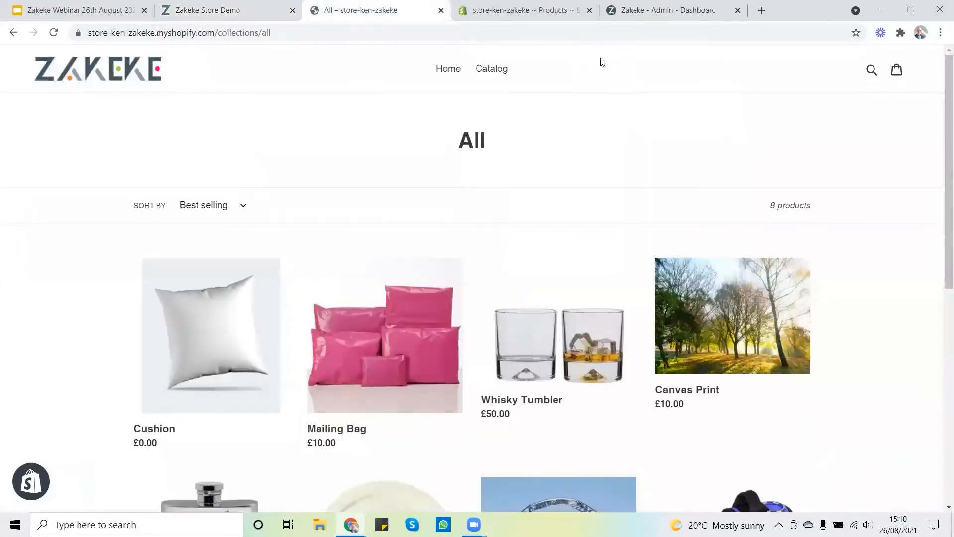
{"action": "left_click", "coordinate": [661, 11]}
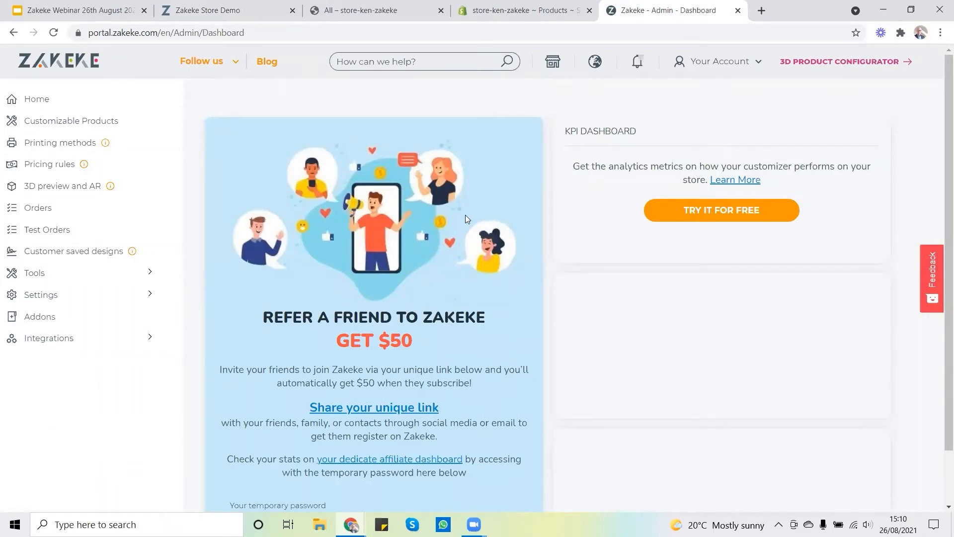
{"action": "left_click", "coordinate": [35, 272]}
{"action": "left_click", "coordinate": [82, 180]}
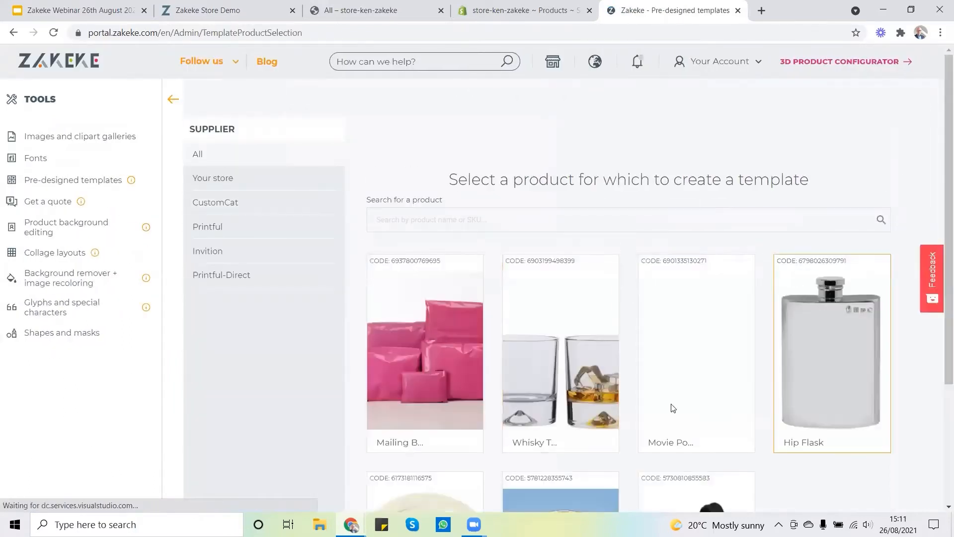
{"action": "scroll", "coordinate": [625, 360], "scroll_direction": "down", "scroll_amount": 2}
{"action": "left_click", "coordinate": [712, 248]}
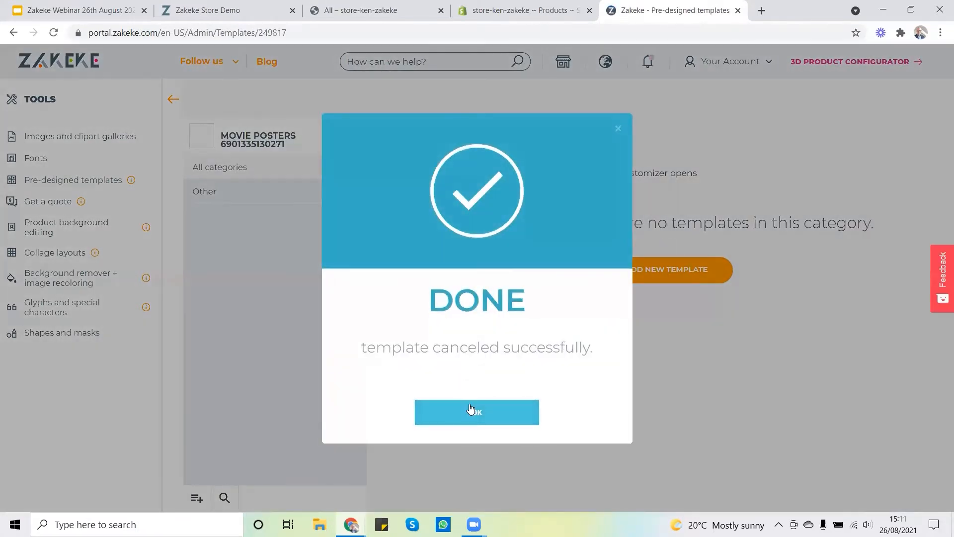
{"action": "left_click", "coordinate": [477, 412]}
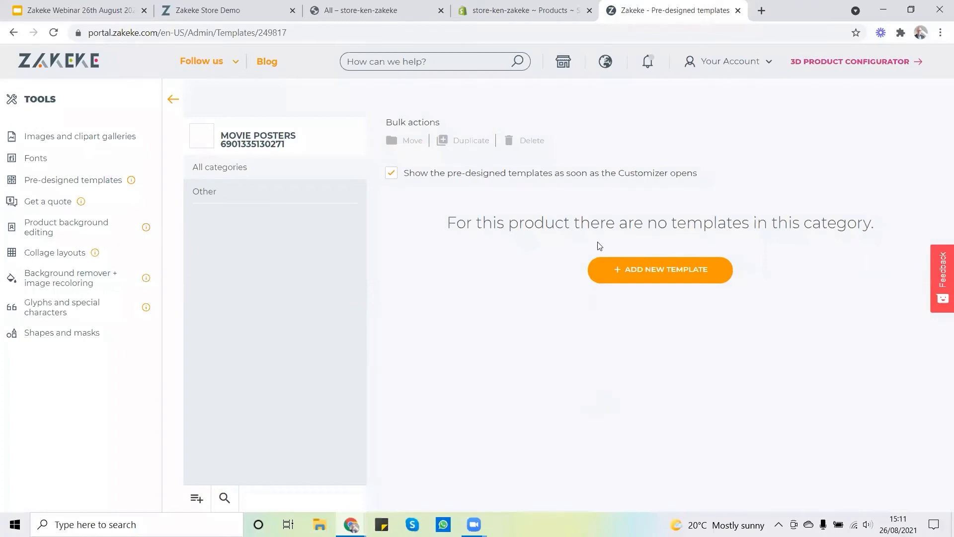
Start a new template for Movie Posters and upload the image "Page with bleed lines 1" into it
{"action": "left_click", "coordinate": [690, 272]}
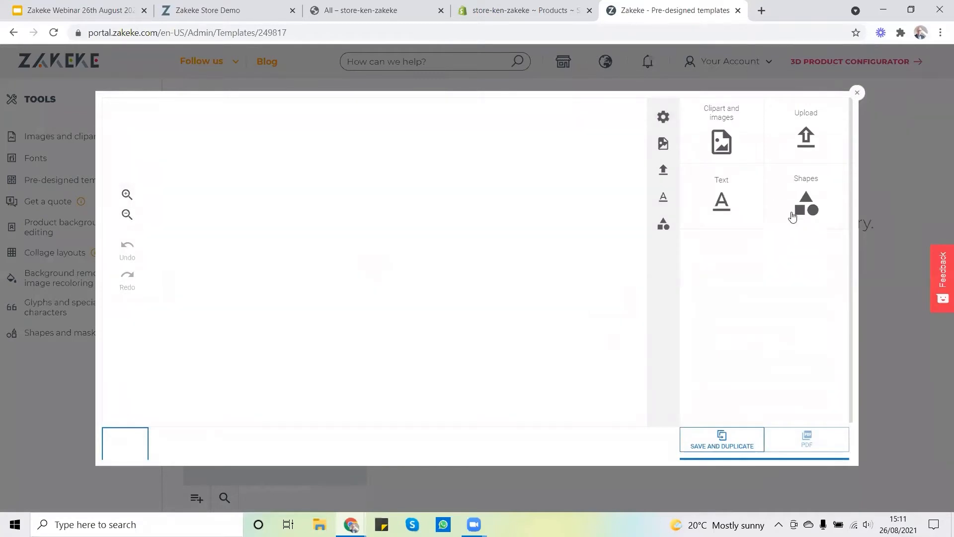
{"action": "left_click", "coordinate": [816, 139]}
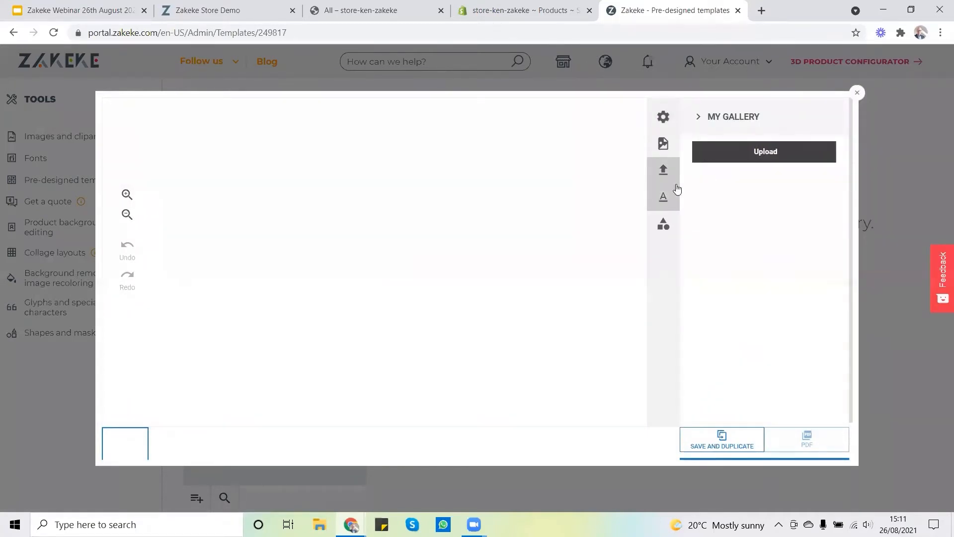
{"action": "left_click", "coordinate": [720, 158]}
{"action": "left_click", "coordinate": [738, 187]}
{"action": "left_click", "coordinate": [532, 123]}
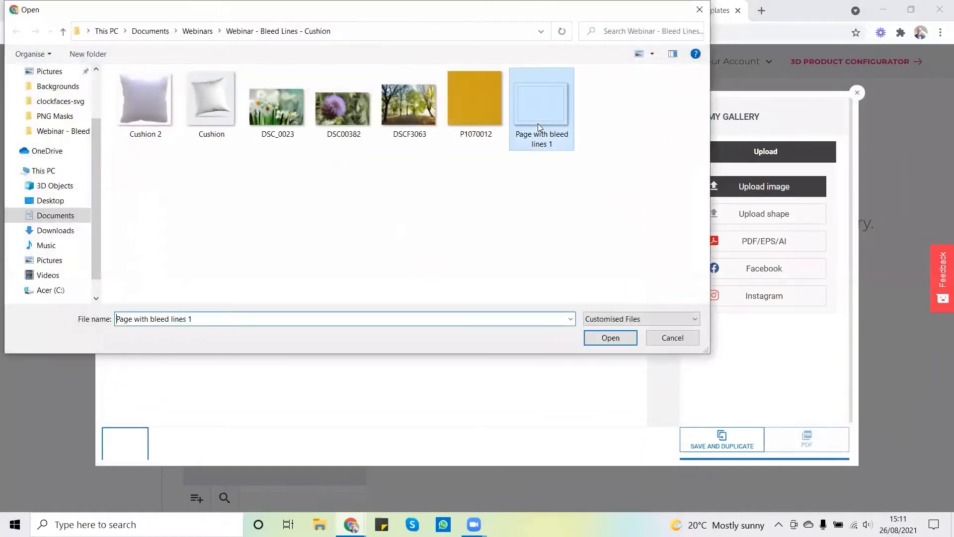
{"action": "left_click", "coordinate": [628, 340]}
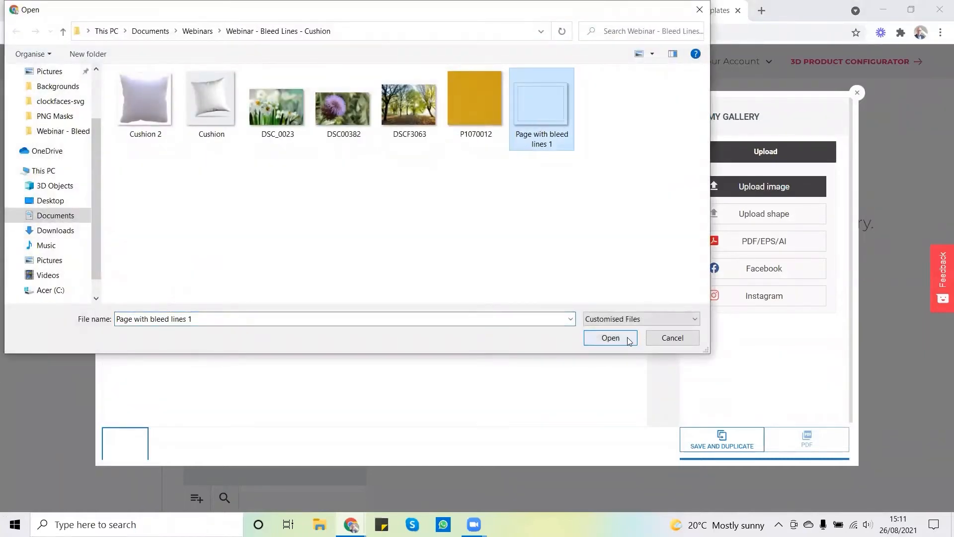
{"action": "left_click", "coordinate": [615, 338]}
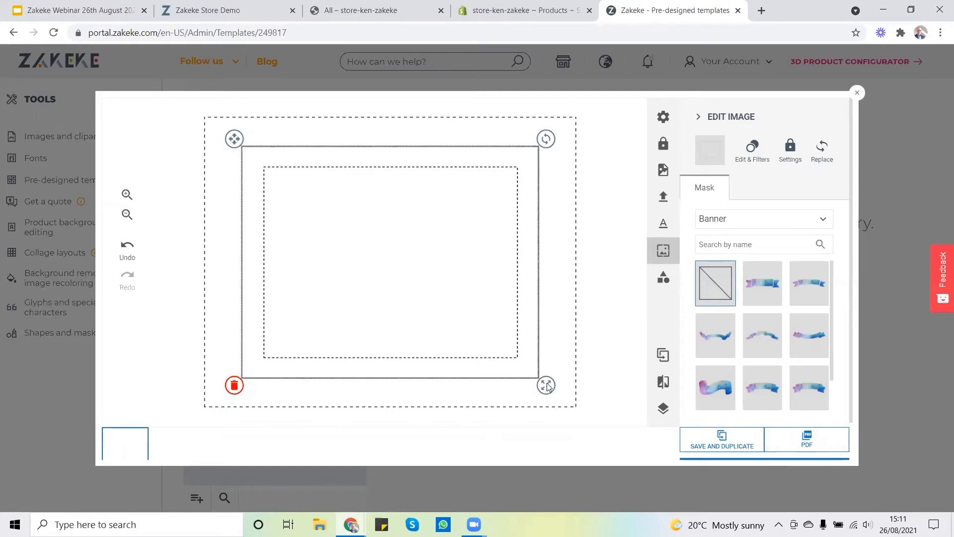
Enlarge the bleed-lines image until its outer border fills the whole print area
{"action": "left_click_drag", "start_coordinate": [547, 386], "coordinate": [565, 421]}
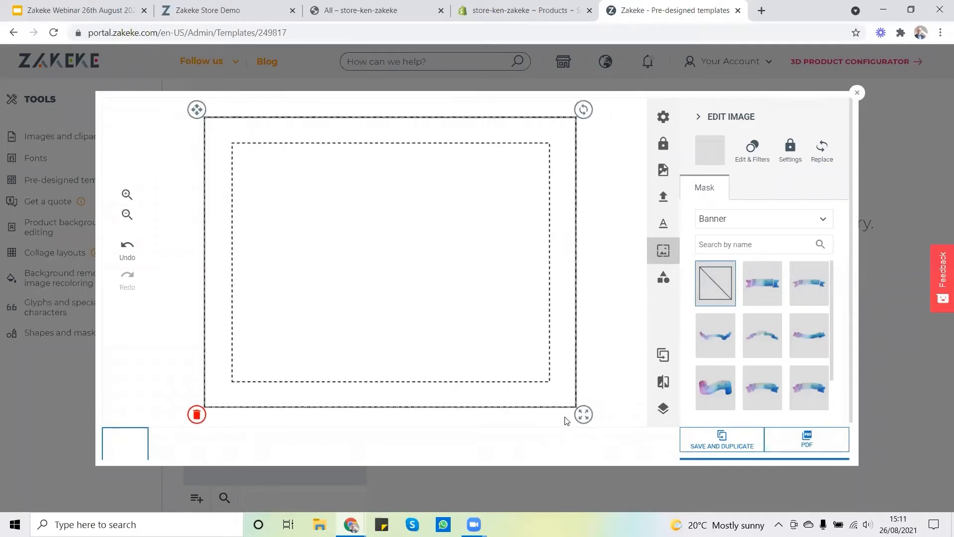
{"action": "left_click", "coordinate": [618, 378]}
{"action": "left_click", "coordinate": [486, 227]}
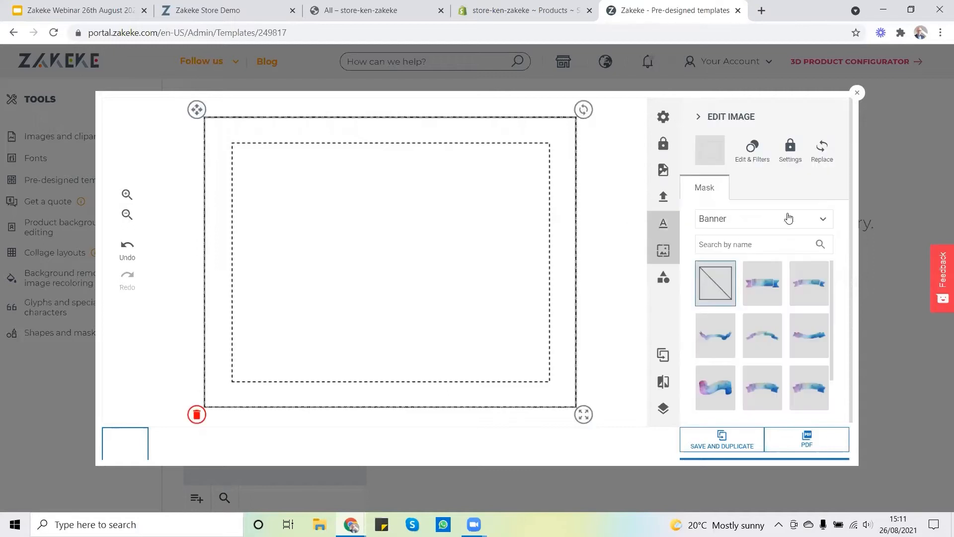
Disable the bleed-lines image's user editing permissions, including all mask options and Duplicate/Mirror/Layers, and turn on Always on top
{"action": "left_click", "coordinate": [794, 149]}
{"action": "left_click", "coordinate": [702, 257]}
{"action": "left_click", "coordinate": [701, 279]}
{"action": "left_click", "coordinate": [701, 303]}
{"action": "left_click", "coordinate": [702, 325]}
{"action": "scroll", "coordinate": [724, 320], "scroll_direction": "down", "scroll_amount": 4}
{"action": "left_click", "coordinate": [701, 205]}
{"action": "left_click", "coordinate": [702, 229]}
{"action": "left_click", "coordinate": [702, 252]}
{"action": "left_click", "coordinate": [701, 275]}
{"action": "left_click", "coordinate": [701, 298]}
{"action": "left_click", "coordinate": [702, 342]}
{"action": "scroll", "coordinate": [725, 331], "scroll_direction": "down", "scroll_amount": 1}
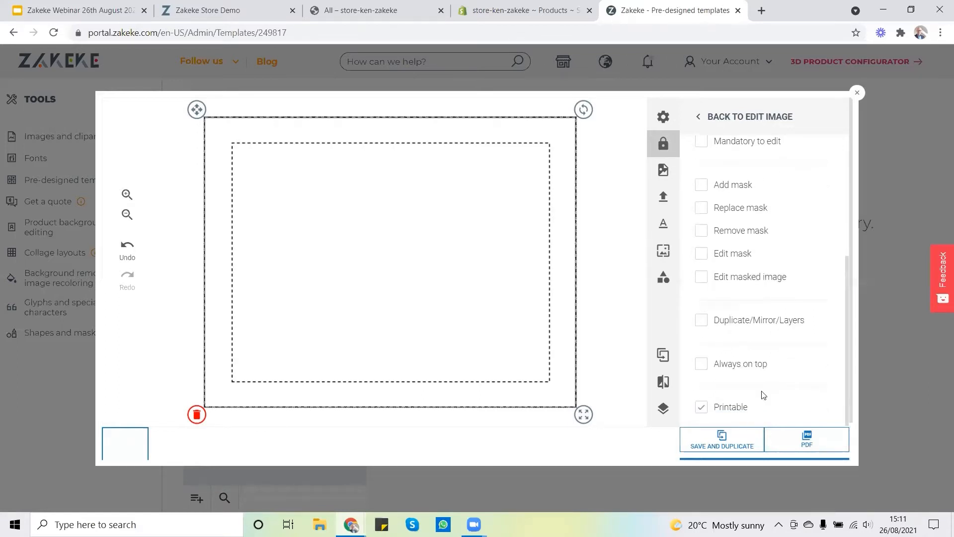
{"action": "left_click", "coordinate": [702, 363]}
Name the template "Bleed area" in the template settings
{"action": "left_click", "coordinate": [663, 117]}
{"action": "left_click", "coordinate": [730, 169]}
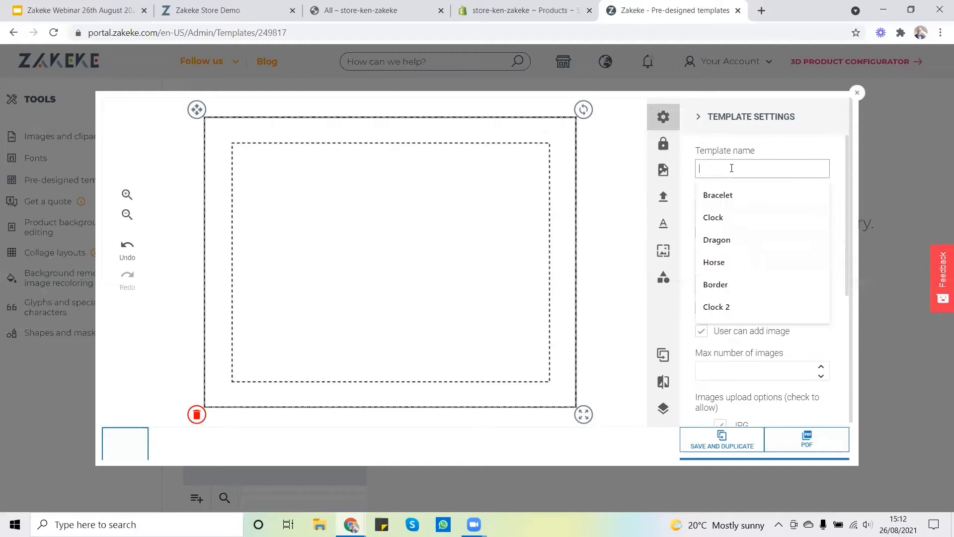
{"action": "type", "text": "Bl"}
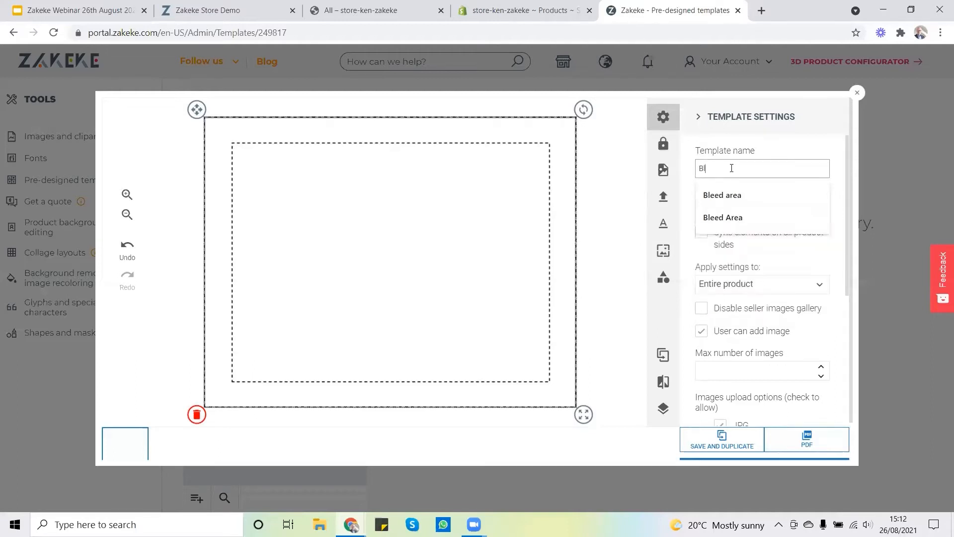
{"action": "type", "text": "e"}
{"action": "left_click", "coordinate": [725, 195]}
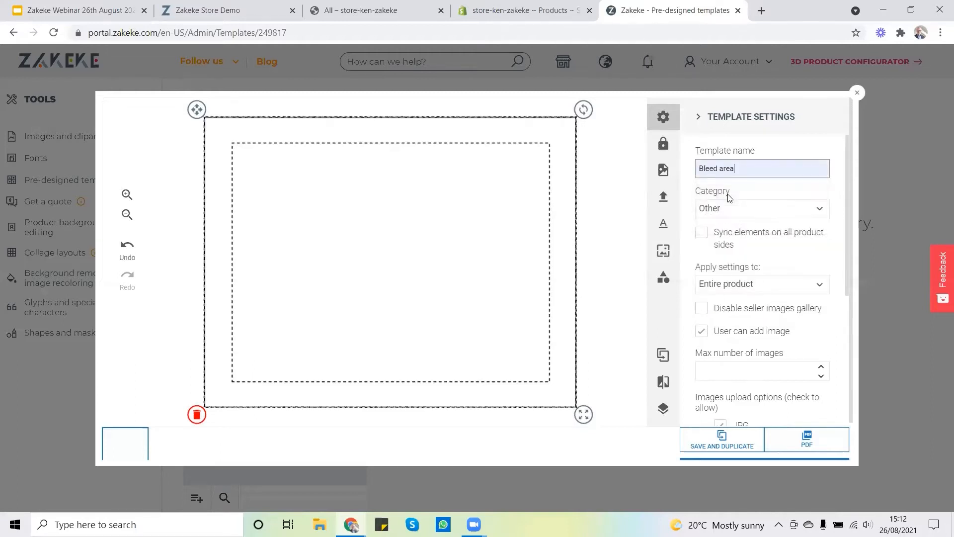
Save the Bleed area template and make it the default on the product
{"action": "scroll", "coordinate": [645, 366], "scroll_direction": "down", "scroll_amount": 1}
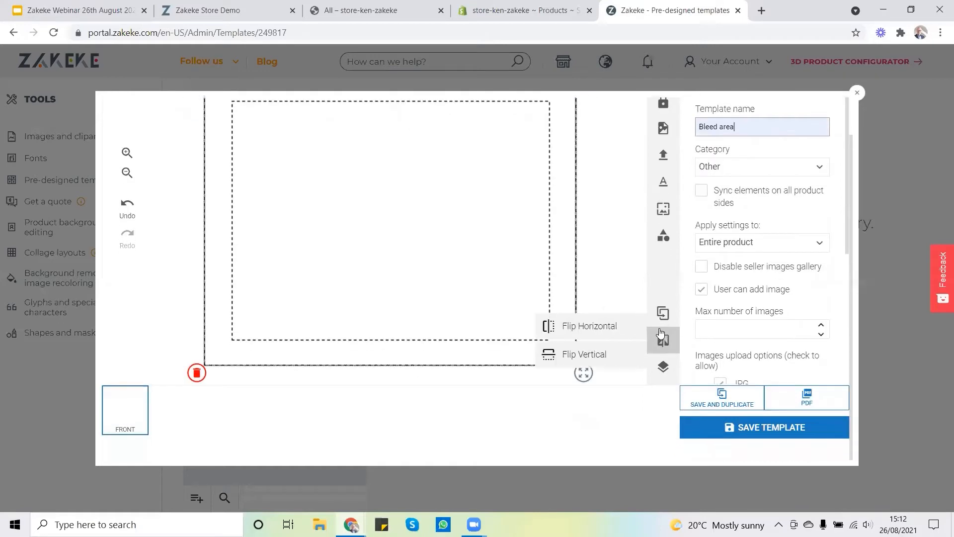
{"action": "left_click", "coordinate": [754, 426]}
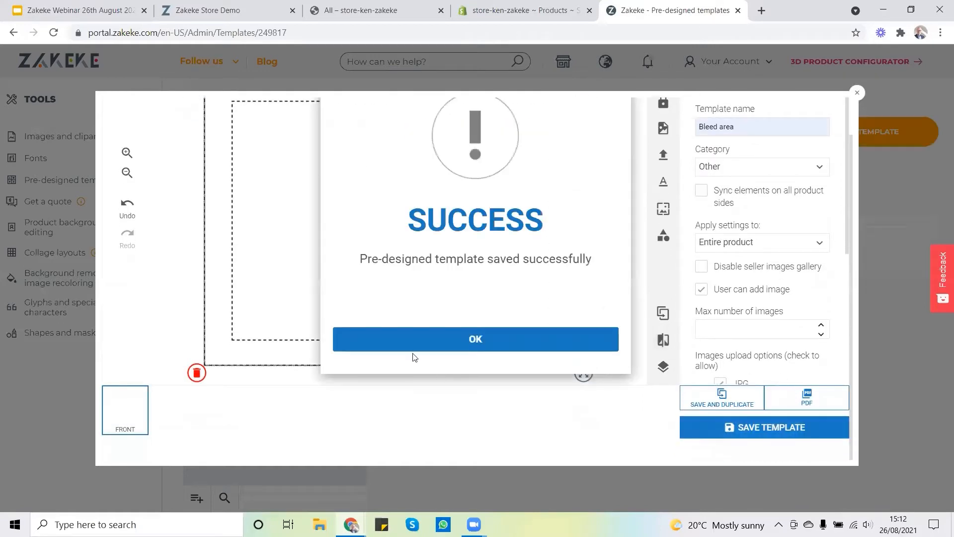
{"action": "left_click", "coordinate": [466, 347]}
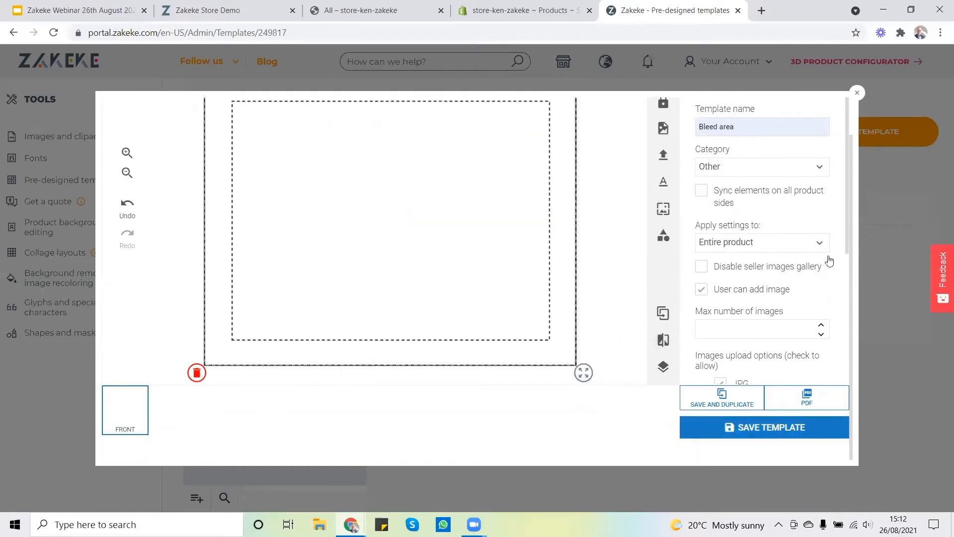
{"action": "left_click", "coordinate": [858, 94]}
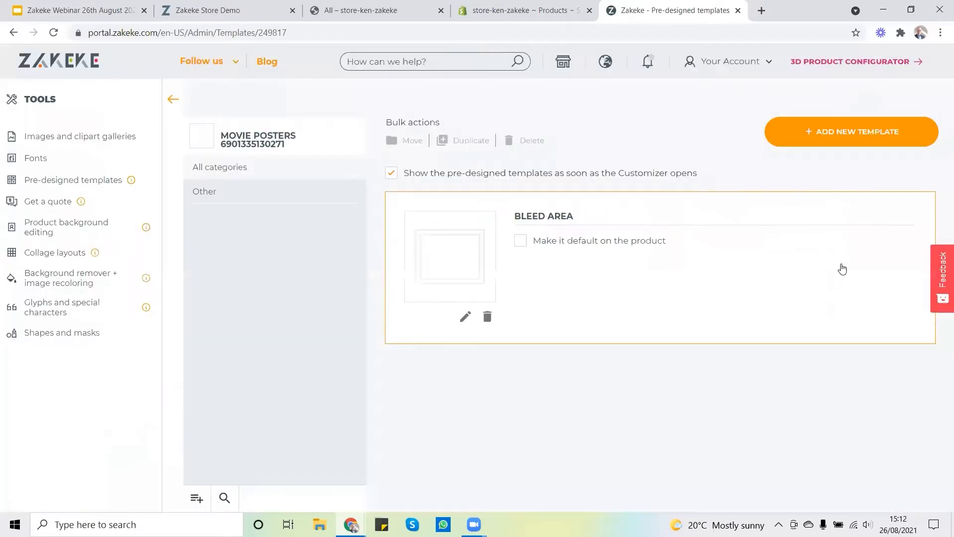
{"action": "left_click", "coordinate": [520, 242]}
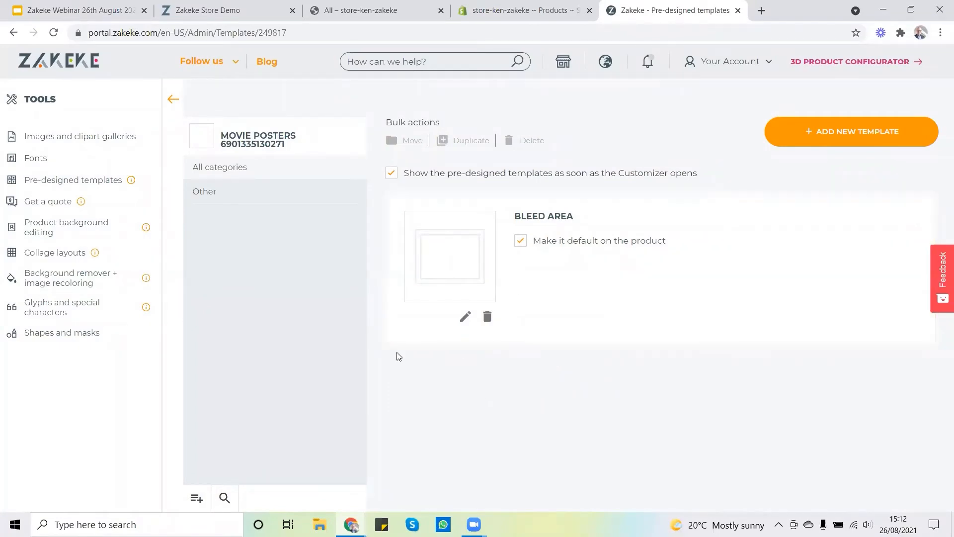
Open the Canvas Print product in the Shopify storefront and start customising it
{"action": "left_click", "coordinate": [358, 13]}
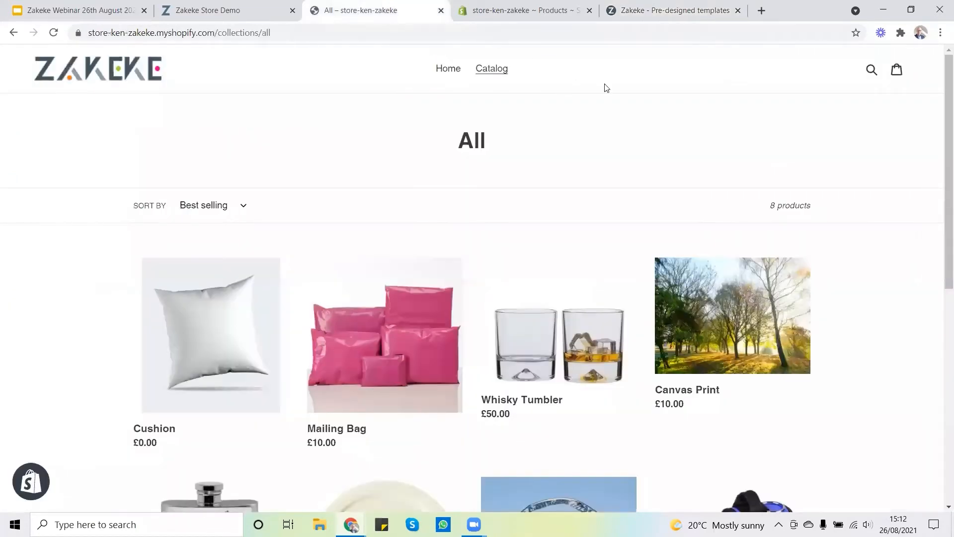
{"action": "left_click", "coordinate": [688, 331]}
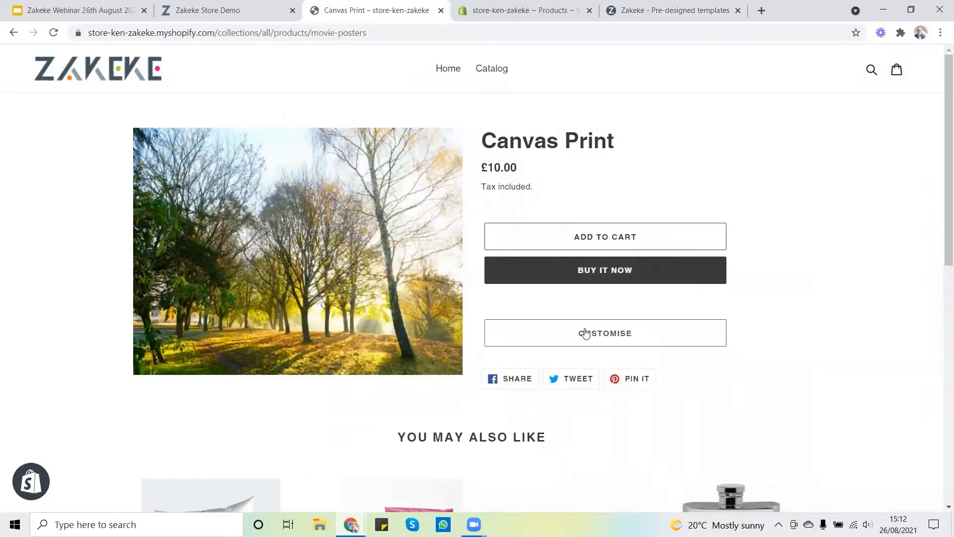
{"action": "left_click", "coordinate": [586, 333]}
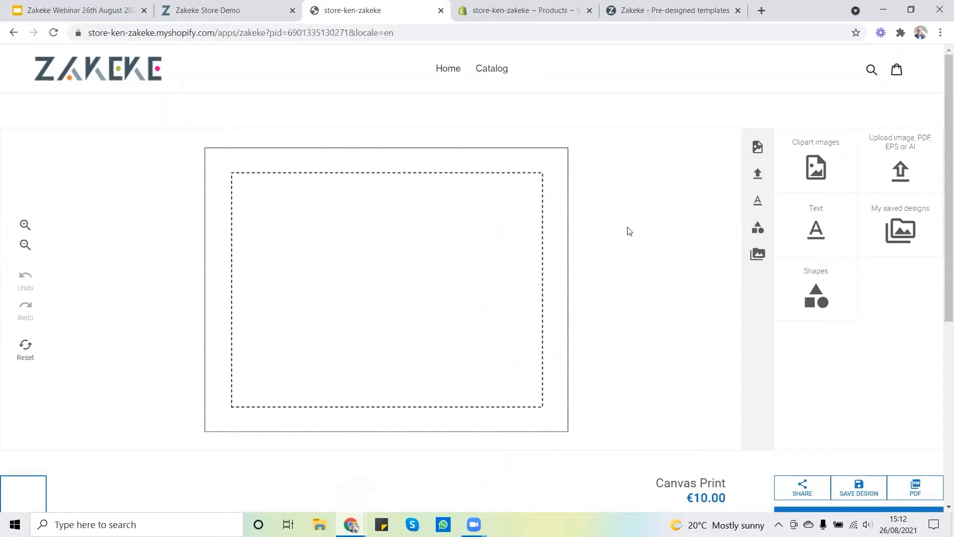
Add the flying-birds photo from the gallery, enlarge it to cover the canvas beyond the bleed lines, and return to the catalog
{"action": "left_click", "coordinate": [909, 171]}
{"action": "left_click", "coordinate": [884, 331]}
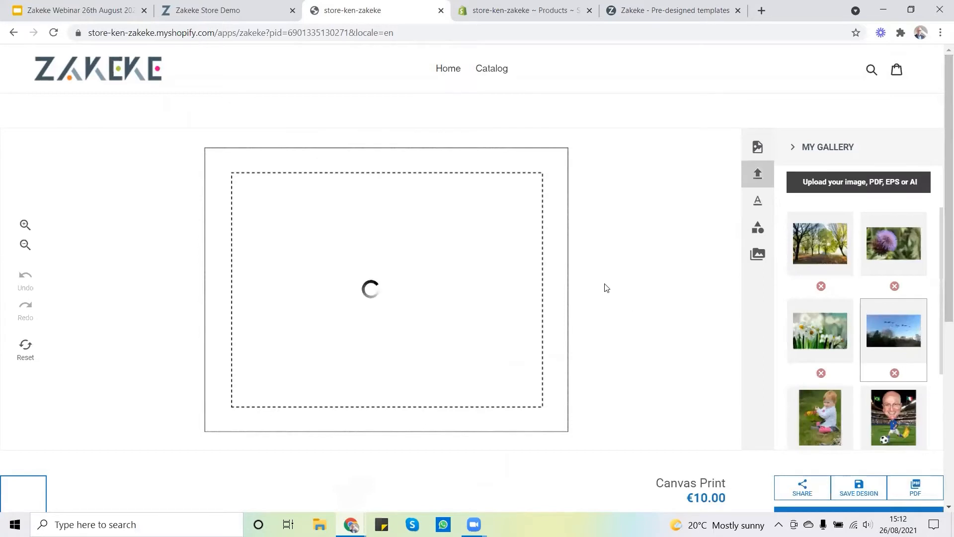
{"action": "left_click_drag", "start_coordinate": [539, 385], "coordinate": [575, 450]}
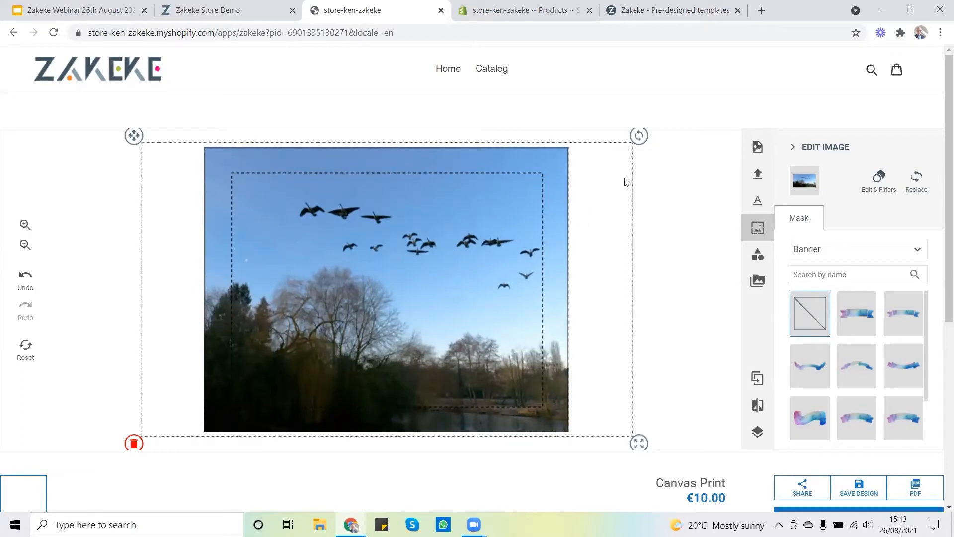
{"action": "left_click", "coordinate": [492, 68]}
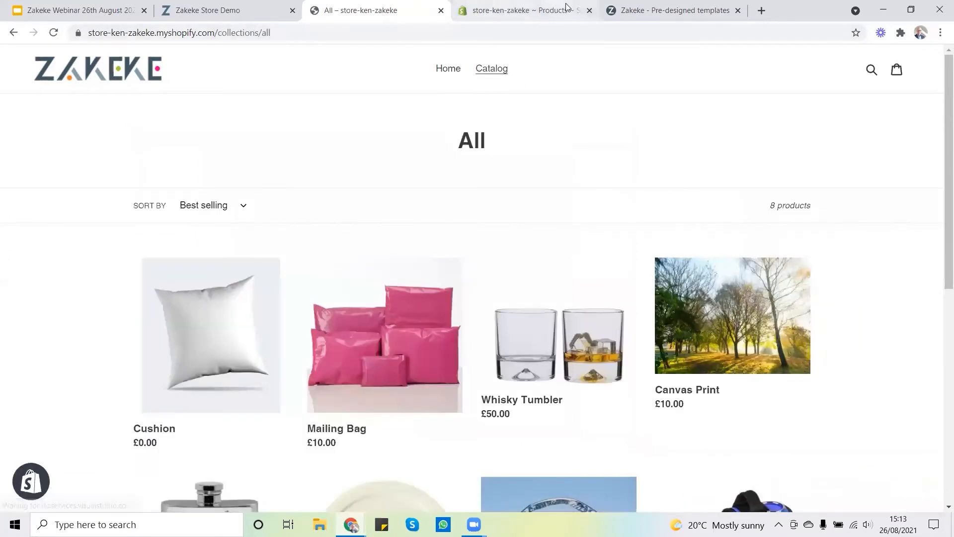
Switch to the Zakeke back office and add the Cushion from your store as a new customizable product
{"action": "left_click", "coordinate": [676, 10]}
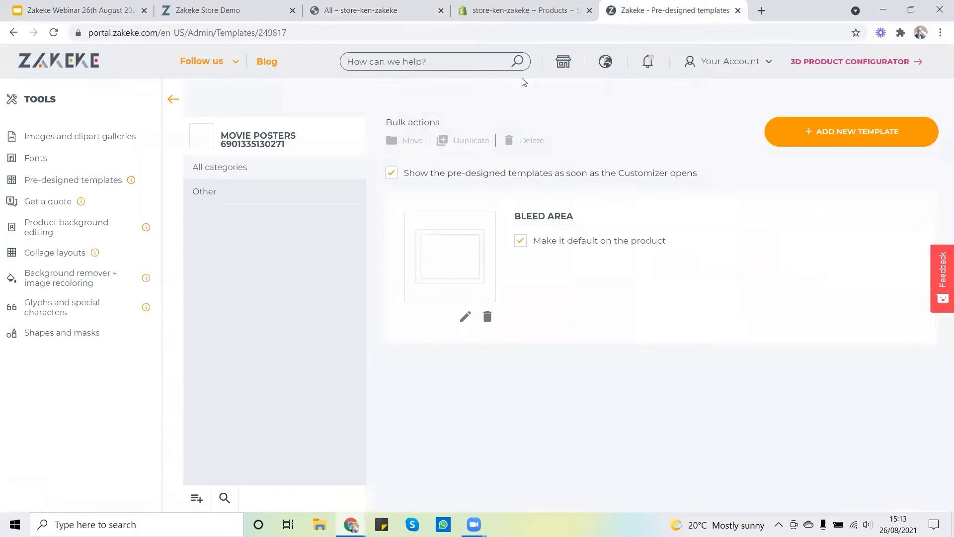
{"action": "left_click", "coordinate": [174, 101]}
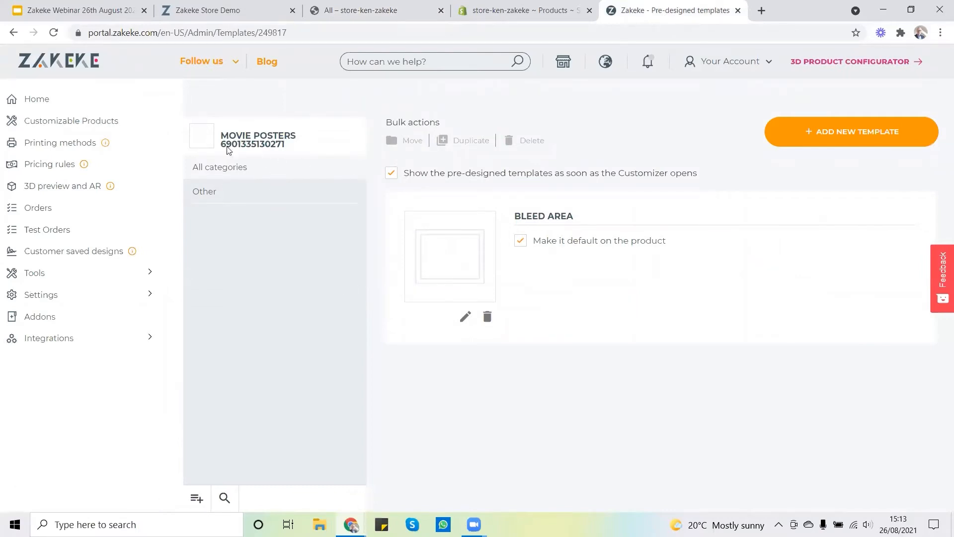
{"action": "left_click", "coordinate": [54, 124]}
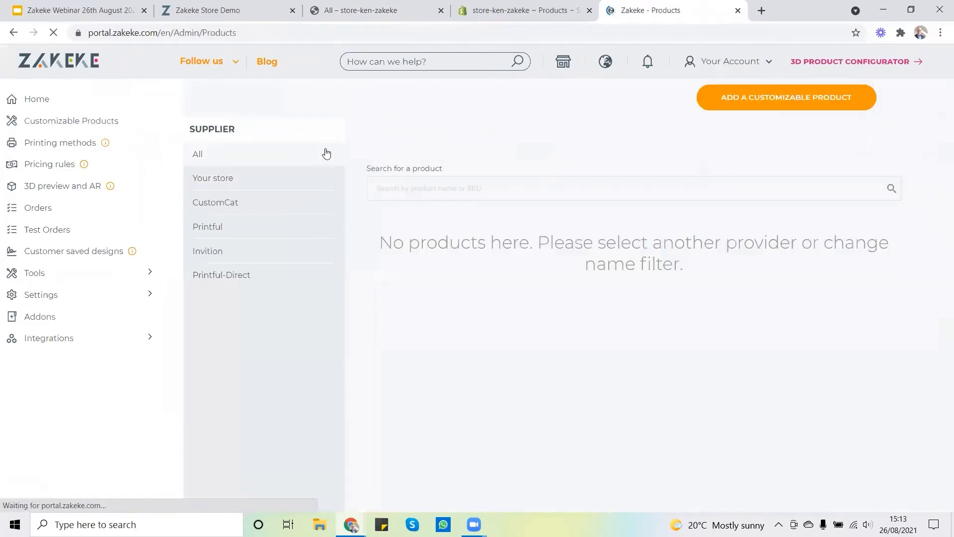
{"action": "left_click", "coordinate": [765, 99]}
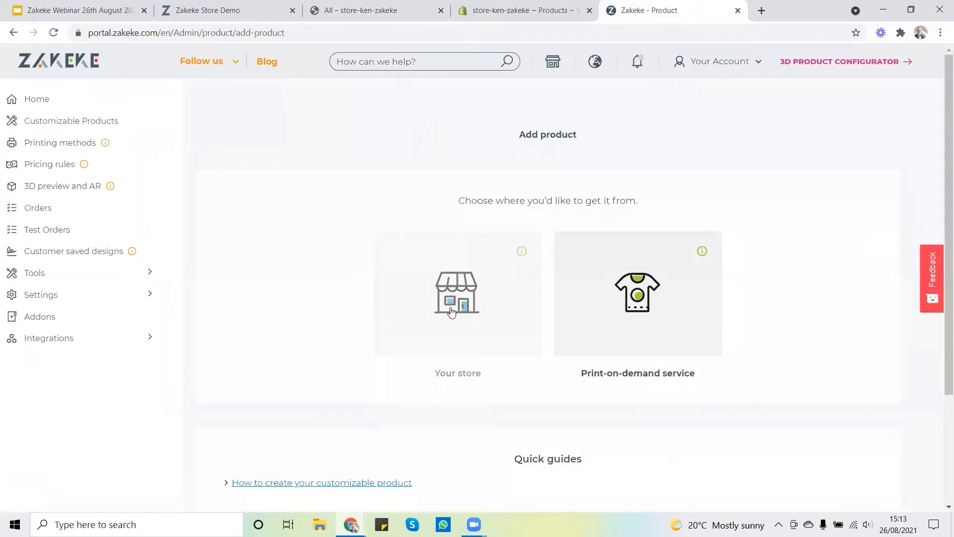
{"action": "left_click", "coordinate": [450, 312]}
{"action": "scroll", "coordinate": [436, 277], "scroll_direction": "down", "scroll_amount": 3}
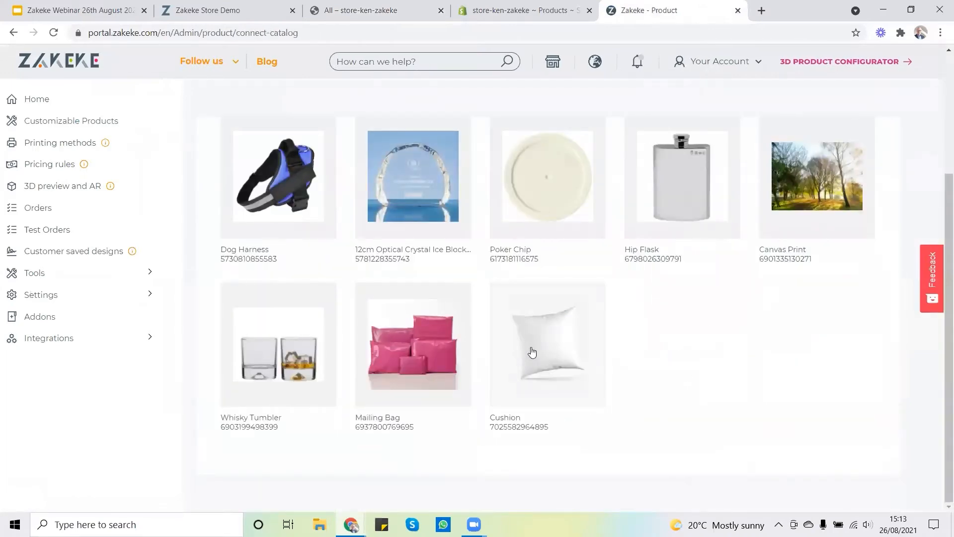
{"action": "left_click", "coordinate": [542, 343]}
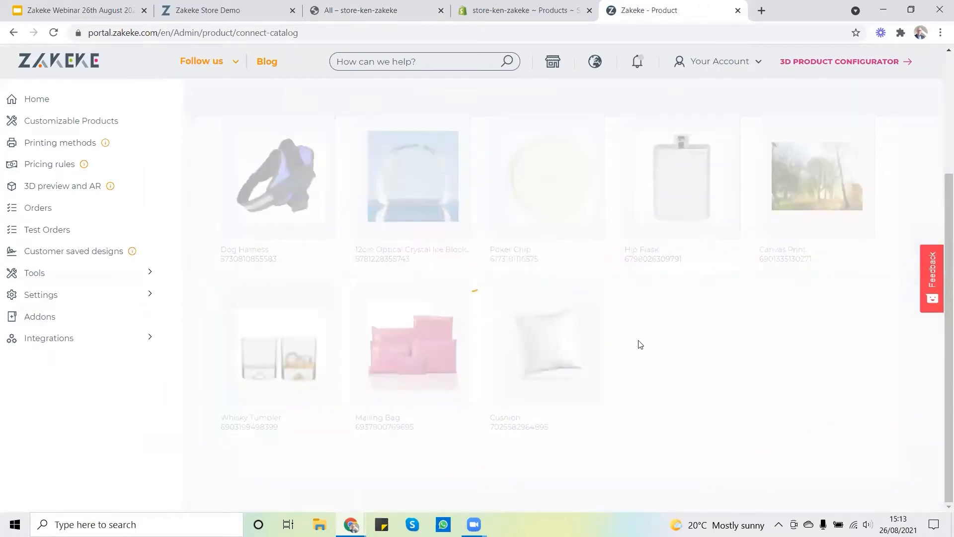
Replace the cushion's Front side image with the Cushion 2 file
{"action": "scroll", "coordinate": [778, 340], "scroll_direction": "down", "scroll_amount": 4}
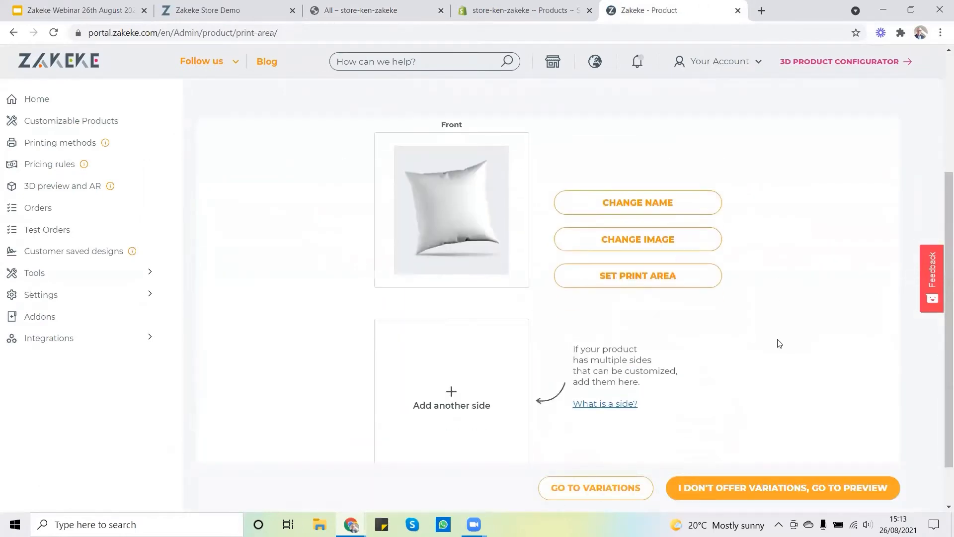
{"action": "scroll", "coordinate": [456, 245], "scroll_direction": "up", "scroll_amount": 4}
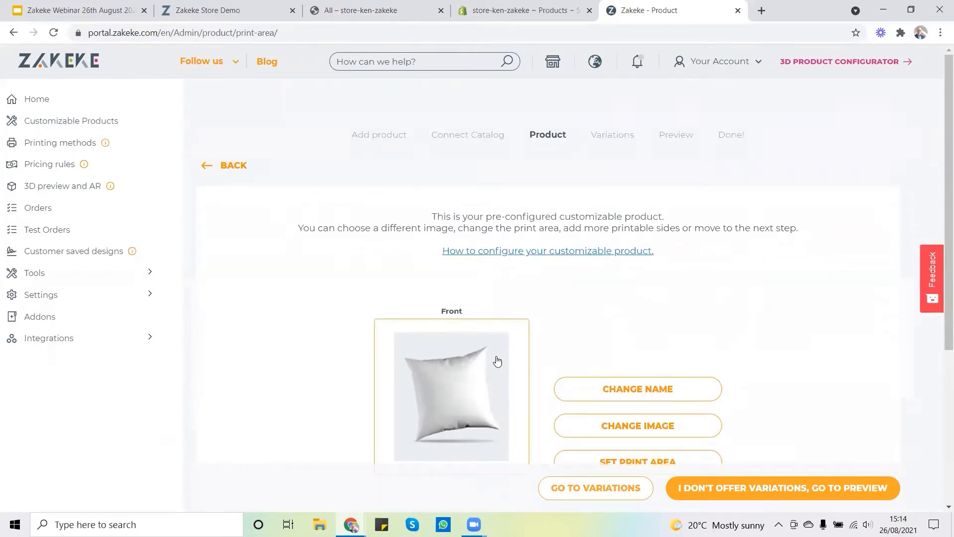
{"action": "scroll", "coordinate": [562, 323], "scroll_direction": "down", "scroll_amount": 4}
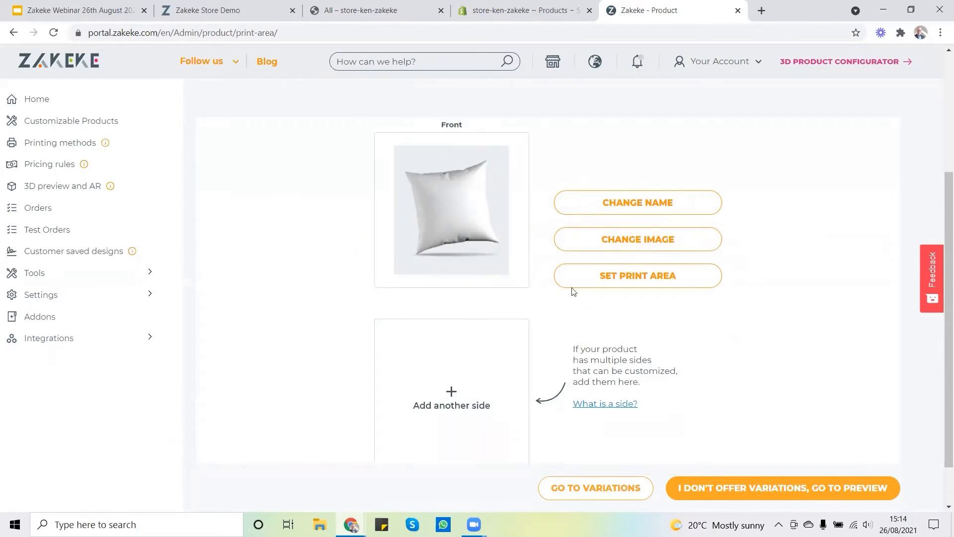
{"action": "left_click", "coordinate": [664, 241]}
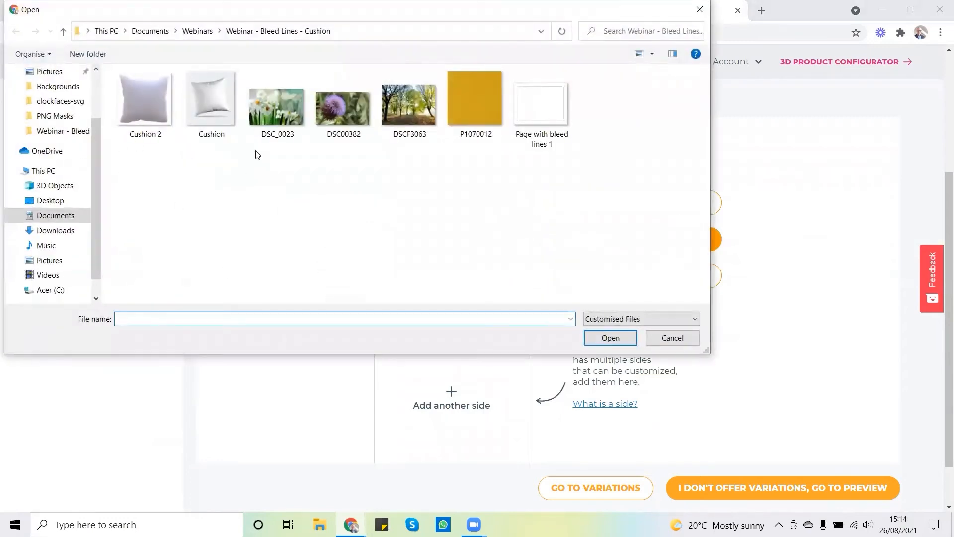
{"action": "left_click", "coordinate": [143, 93]}
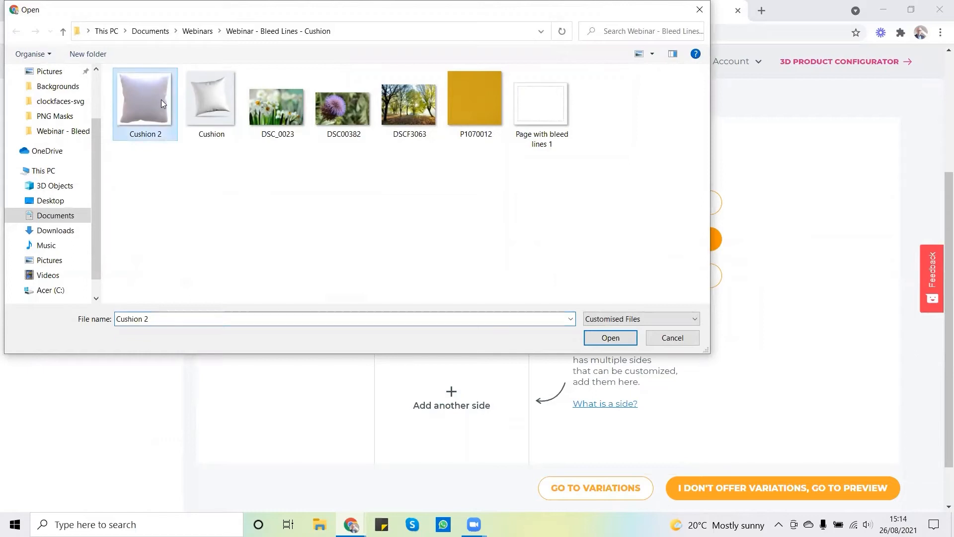
{"action": "left_click", "coordinate": [610, 339]}
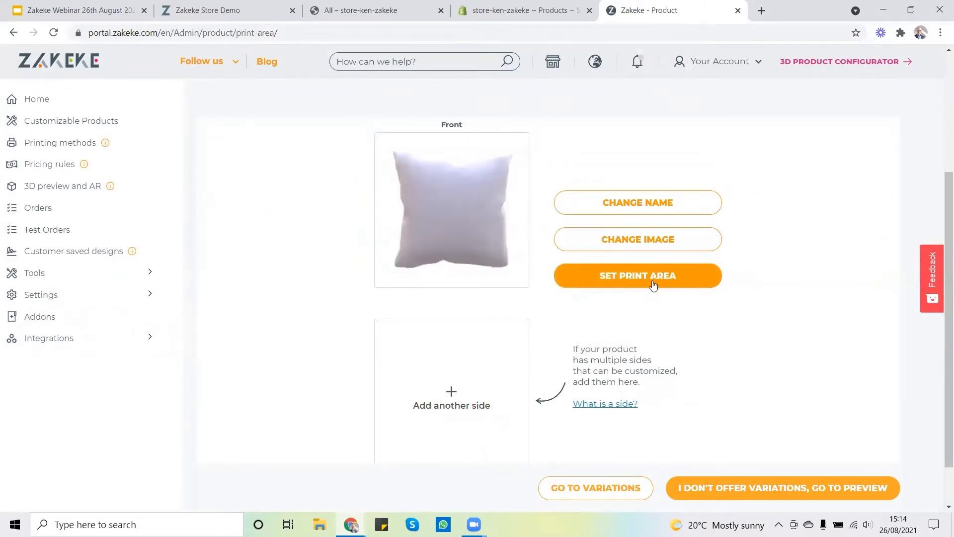
Open the Front print area editor and calibrate the ruler along the cushion's full height to 45 cm
{"action": "left_click", "coordinate": [634, 280]}
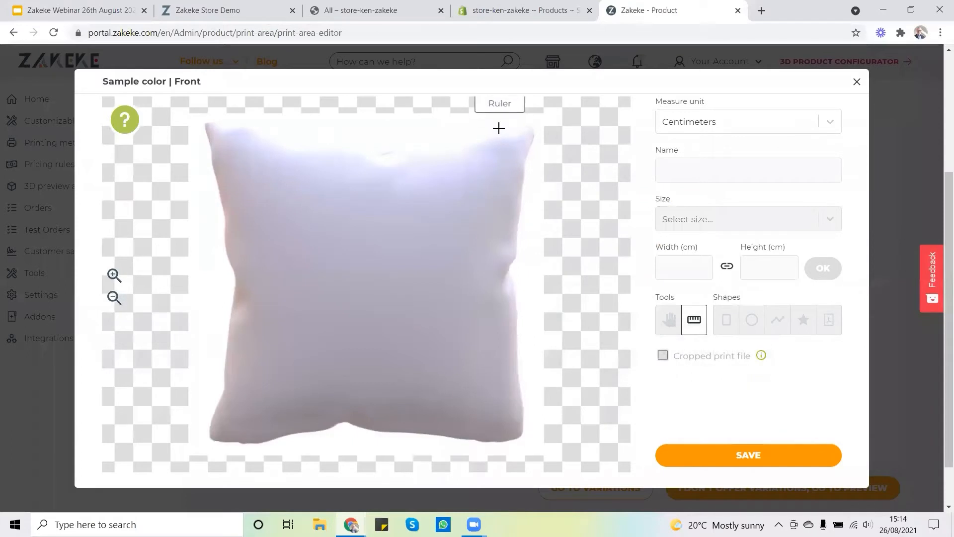
{"action": "left_click_drag", "start_coordinate": [507, 130], "coordinate": [508, 319]}
{"action": "left_click_drag", "start_coordinate": [471, 400], "coordinate": [469, 428]}
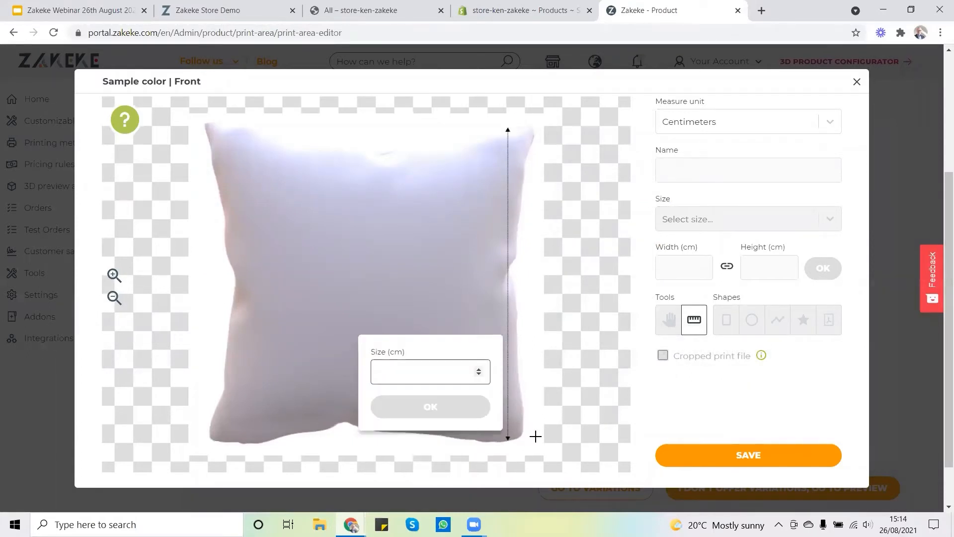
{"action": "type", "text": "4"}
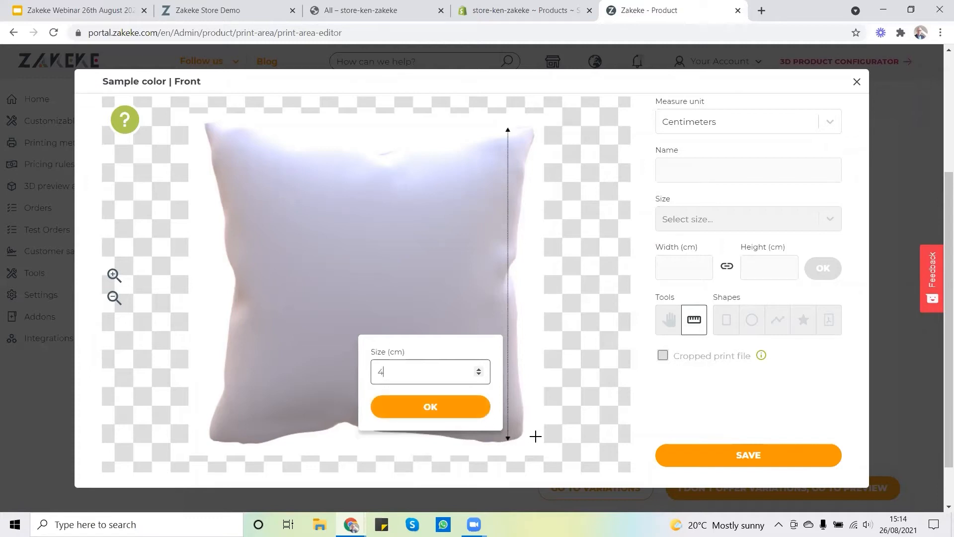
{"action": "type", "text": "5"}
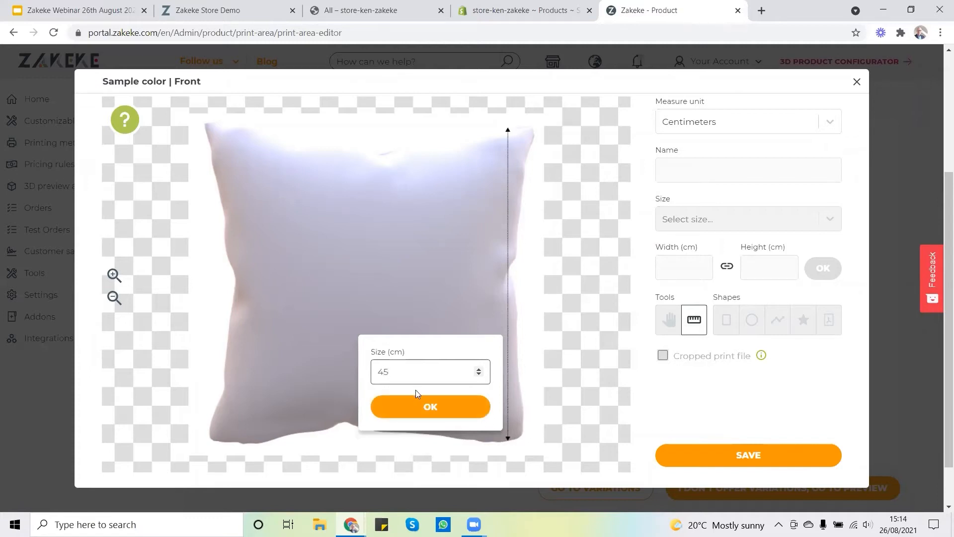
{"action": "left_click", "coordinate": [435, 408]}
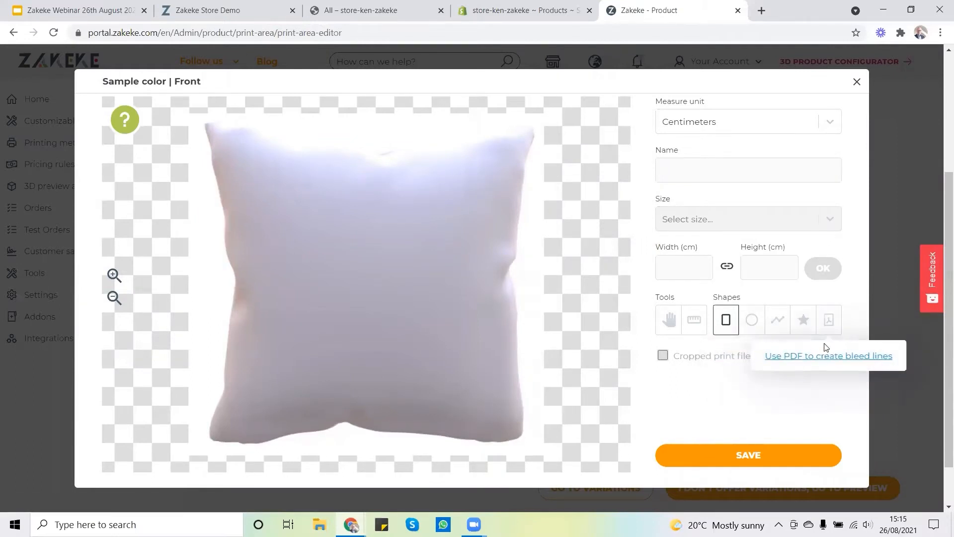
Look through the help article on using a PDF to create bleed lines, and return to the print area editor
{"action": "left_click", "coordinate": [828, 362]}
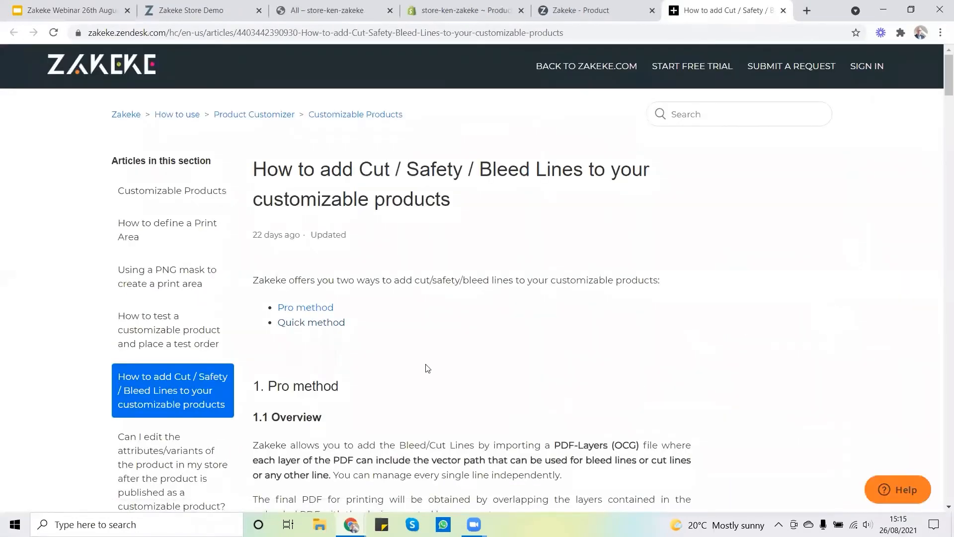
{"action": "scroll", "coordinate": [424, 360], "scroll_direction": "down", "scroll_amount": 5}
{"action": "scroll", "coordinate": [424, 354], "scroll_direction": "down", "scroll_amount": 10}
{"action": "scroll", "coordinate": [426, 352], "scroll_direction": "up", "scroll_amount": 20}
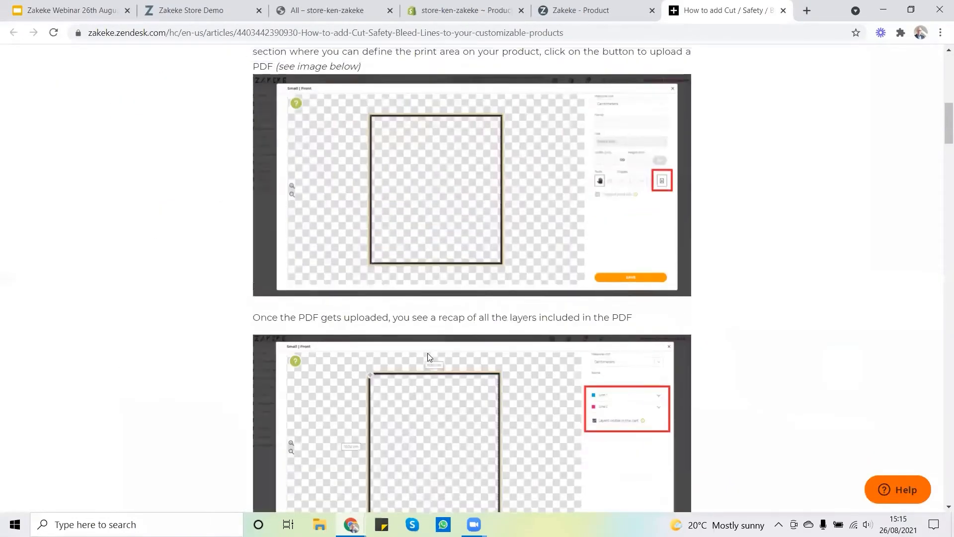
{"action": "left_click", "coordinate": [784, 9]}
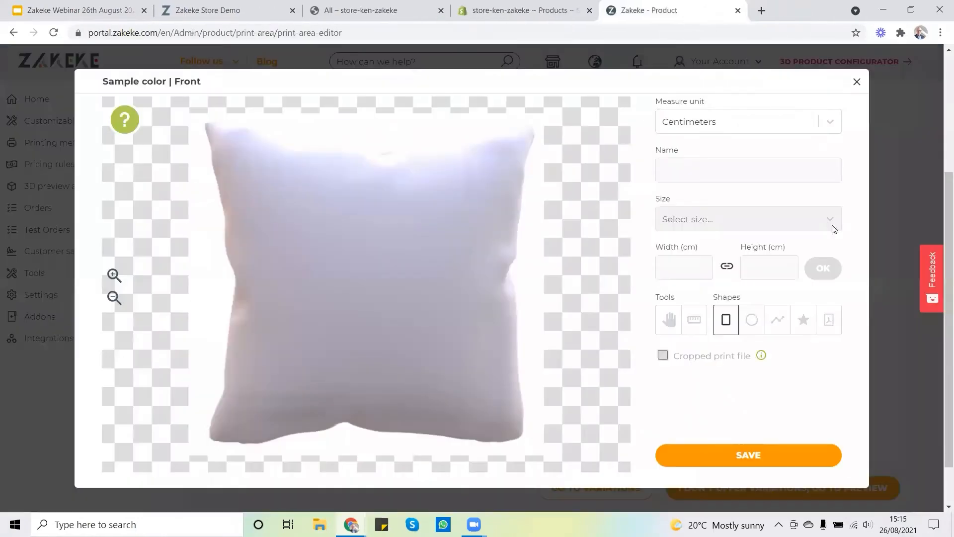
Import the Bleed Lines PDF as the print area shape for the cushion's Front side
{"action": "left_click", "coordinate": [831, 321]}
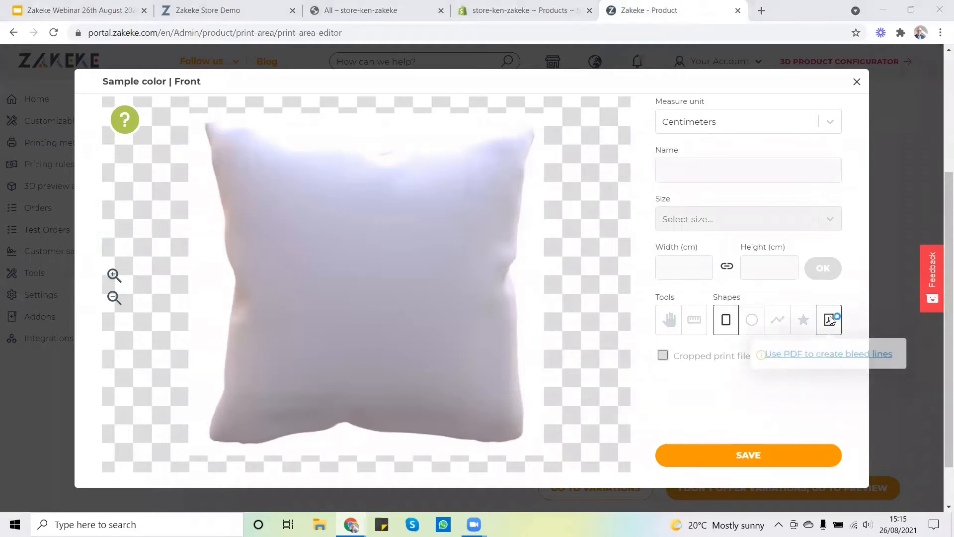
{"action": "left_click", "coordinate": [152, 96]}
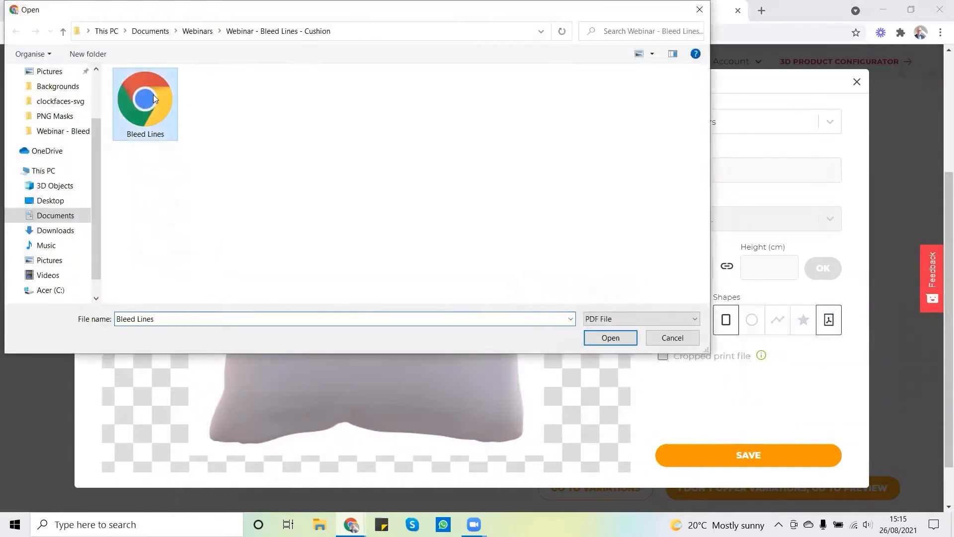
{"action": "left_click", "coordinate": [608, 339]}
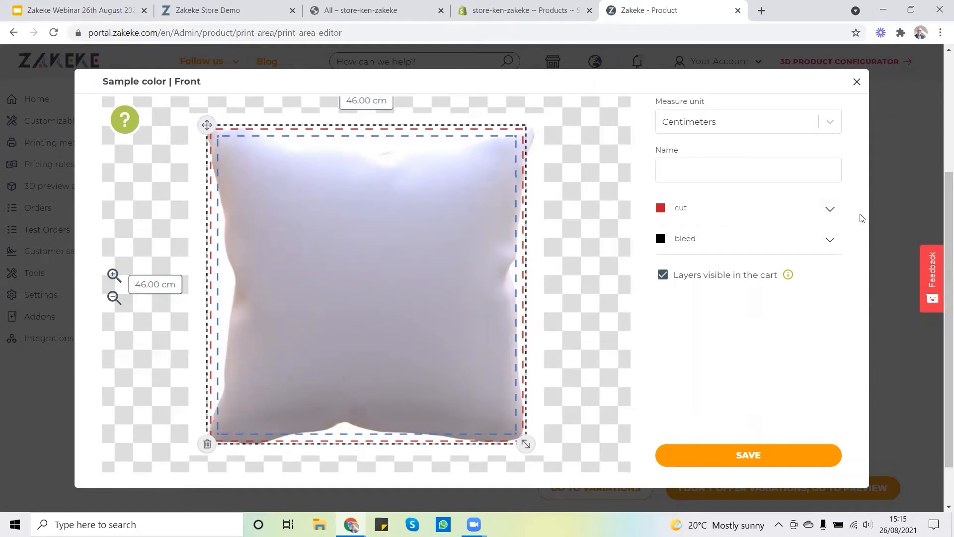
Enable the clip mask on the cut layer and save the Front print area
{"action": "left_click", "coordinate": [828, 211]}
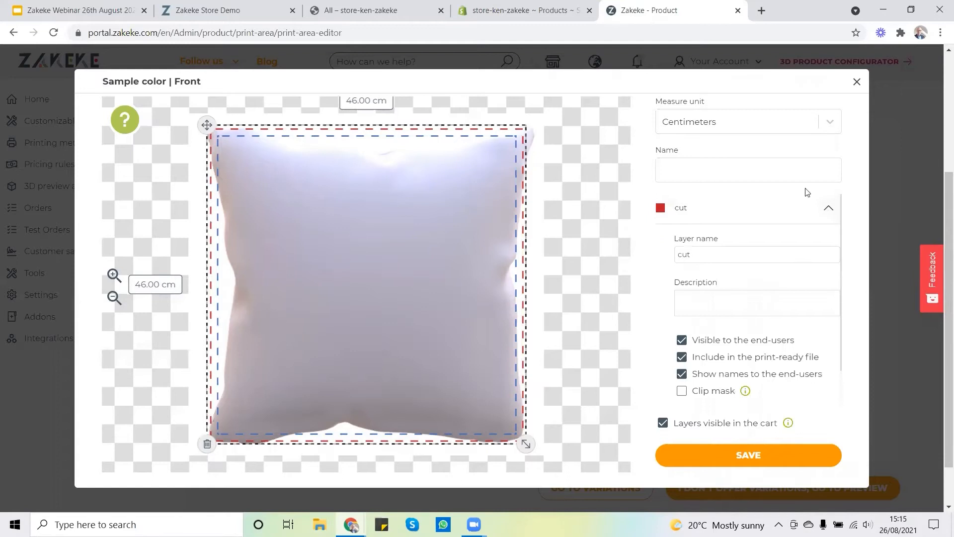
{"action": "scroll", "coordinate": [754, 296], "scroll_direction": "down", "scroll_amount": 1}
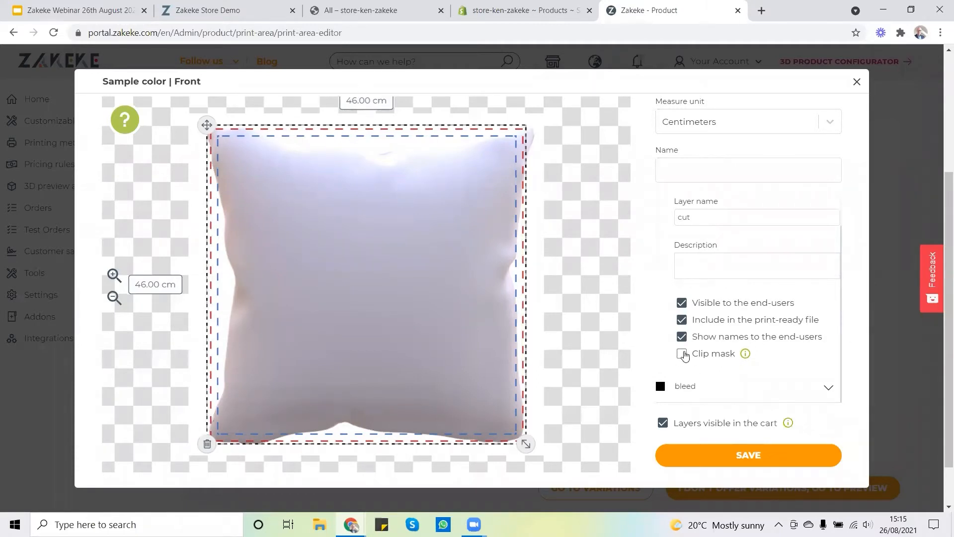
{"action": "left_click", "coordinate": [683, 354]}
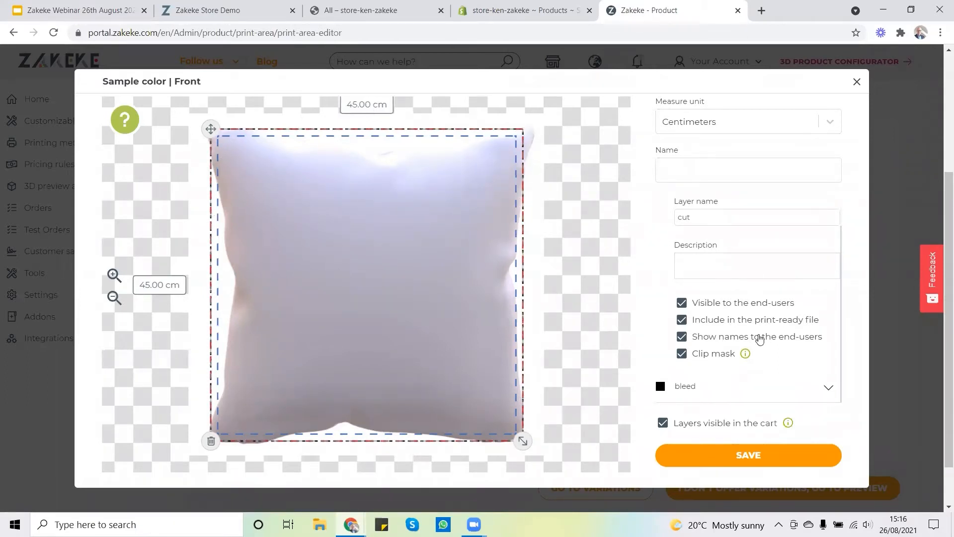
{"action": "left_click", "coordinate": [750, 456]}
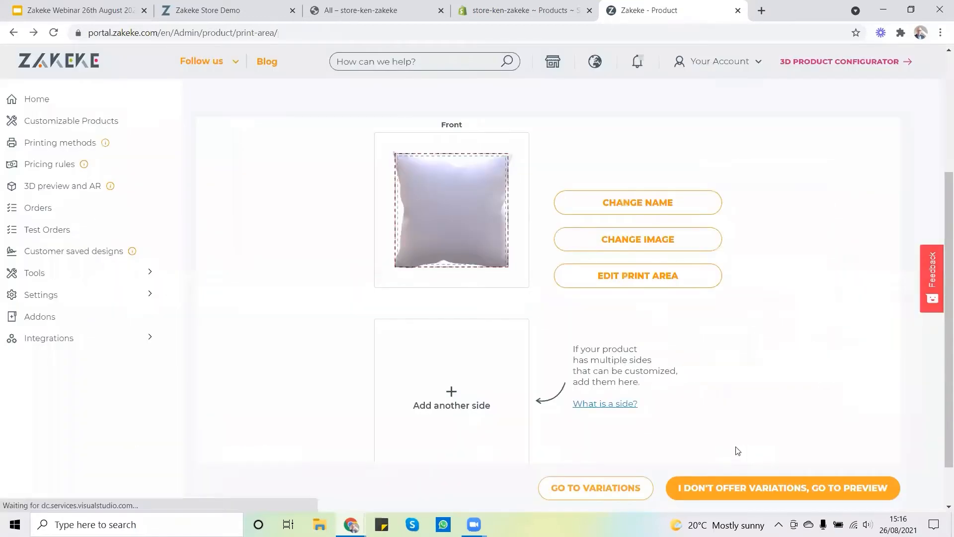
Add another side named "Back" to the cushion, using the Cushion 2 file as its image
{"action": "scroll", "coordinate": [627, 346], "scroll_direction": "down", "scroll_amount": 1}
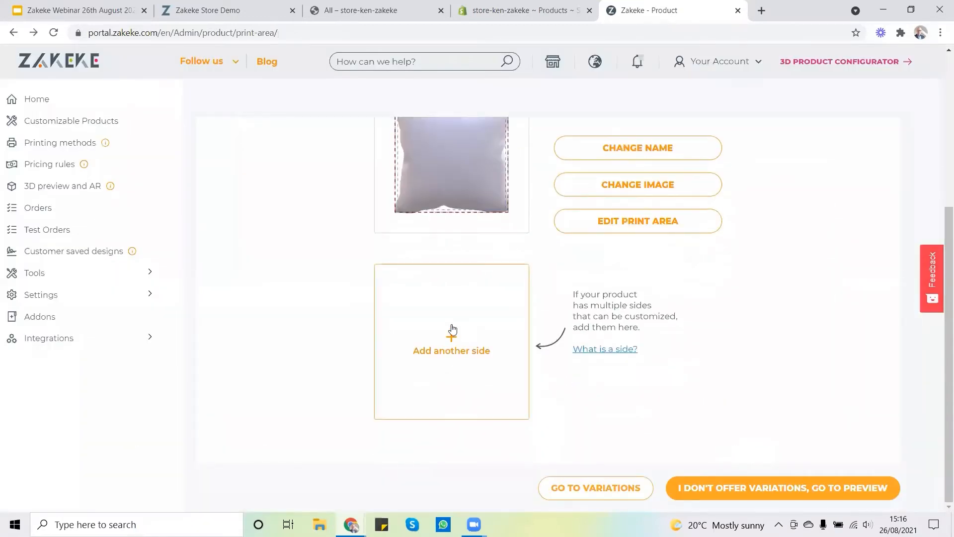
{"action": "left_click", "coordinate": [452, 338]}
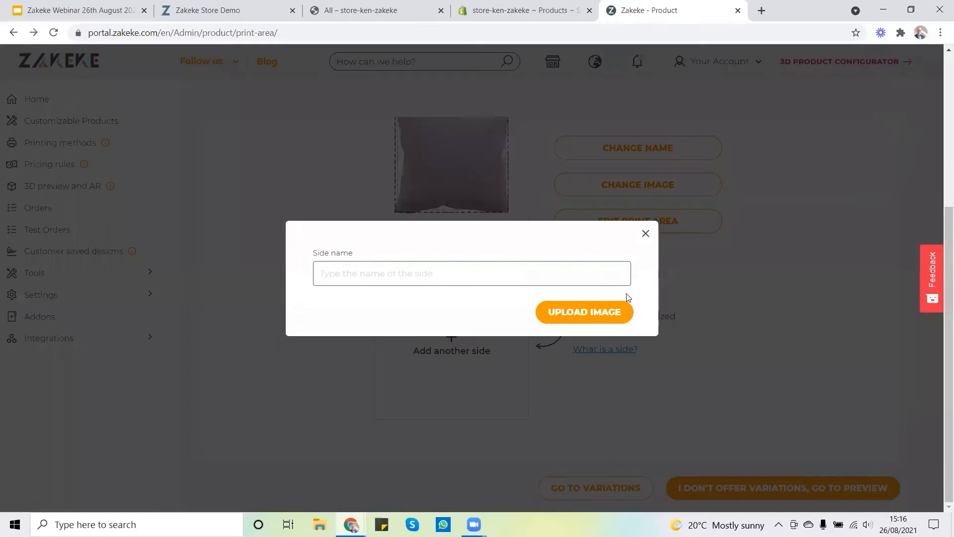
{"action": "type", "text": "Back"}
{"action": "left_click", "coordinate": [619, 313]}
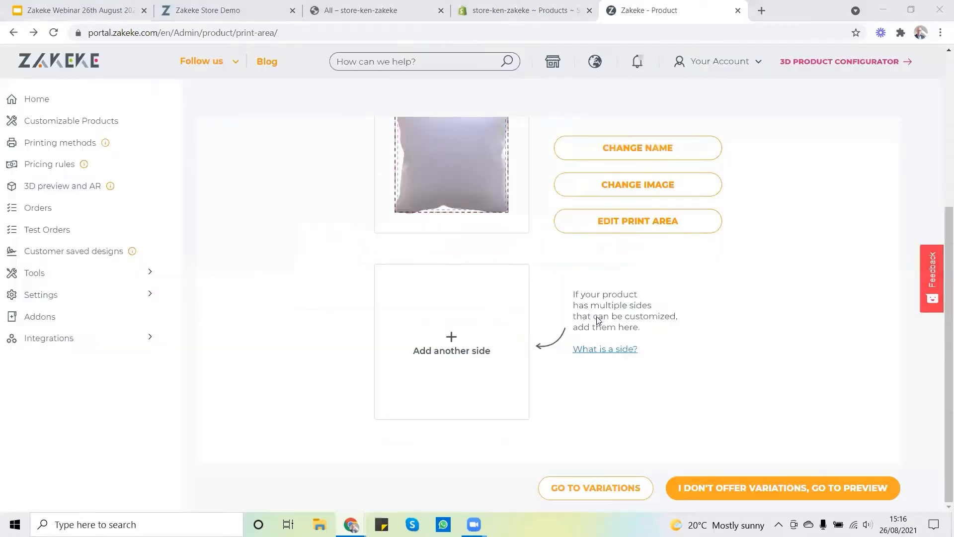
{"action": "left_click", "coordinate": [137, 107]}
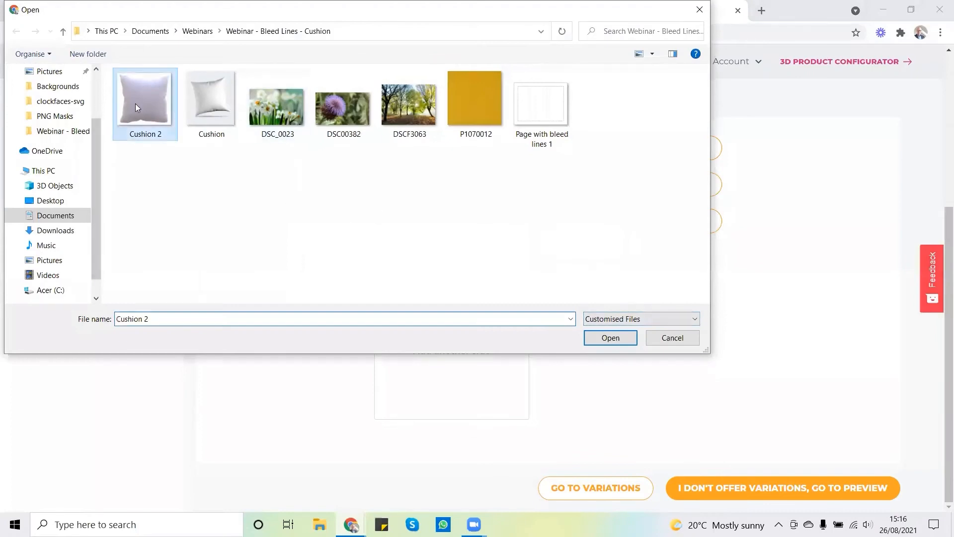
{"action": "left_click", "coordinate": [611, 338]}
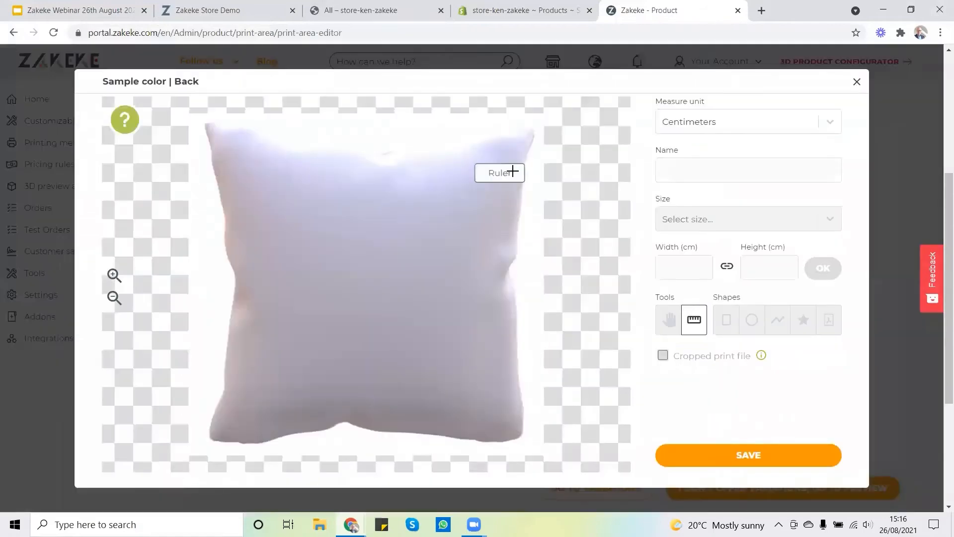
Calibrate the ruler on the Back side along the cushion's full height to 45 cm
{"action": "left_click_drag", "start_coordinate": [507, 133], "coordinate": [498, 438]}
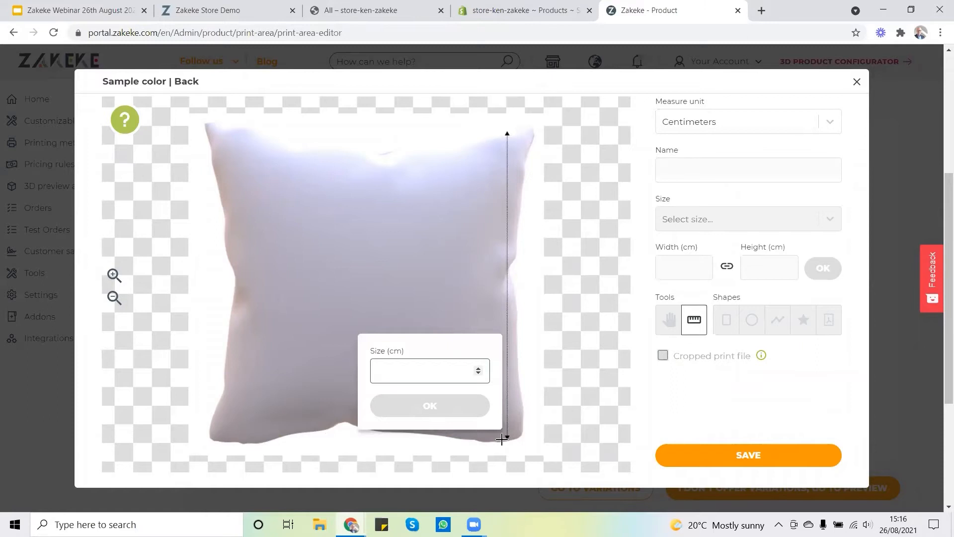
{"action": "type", "text": "45"}
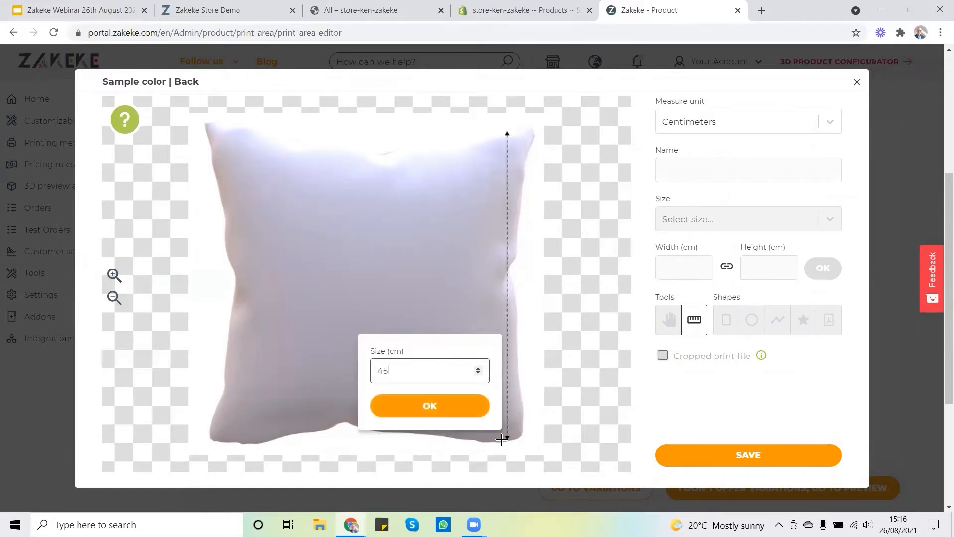
{"action": "left_click", "coordinate": [427, 403]}
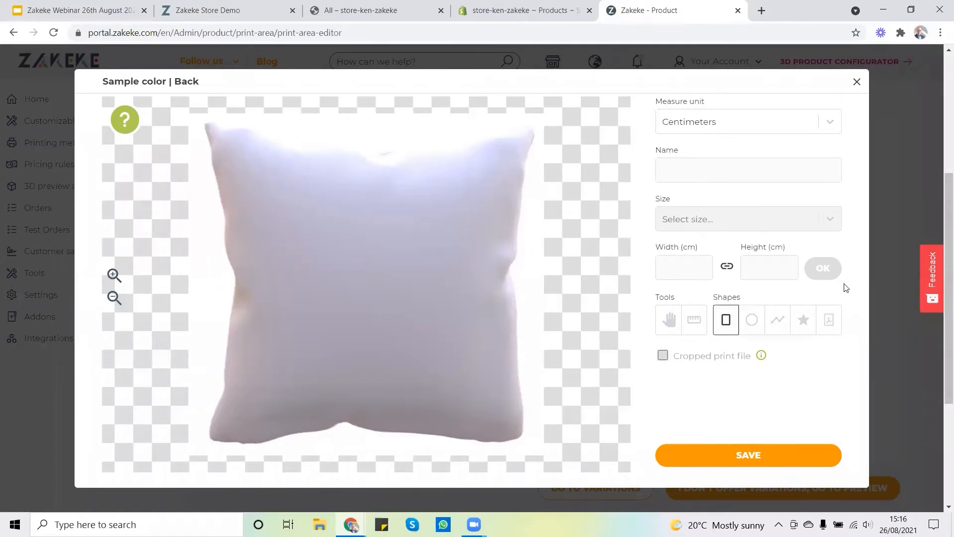
Import the Bleed Lines PDF as the print area shape for the cushion's Back side
{"action": "left_click", "coordinate": [829, 319]}
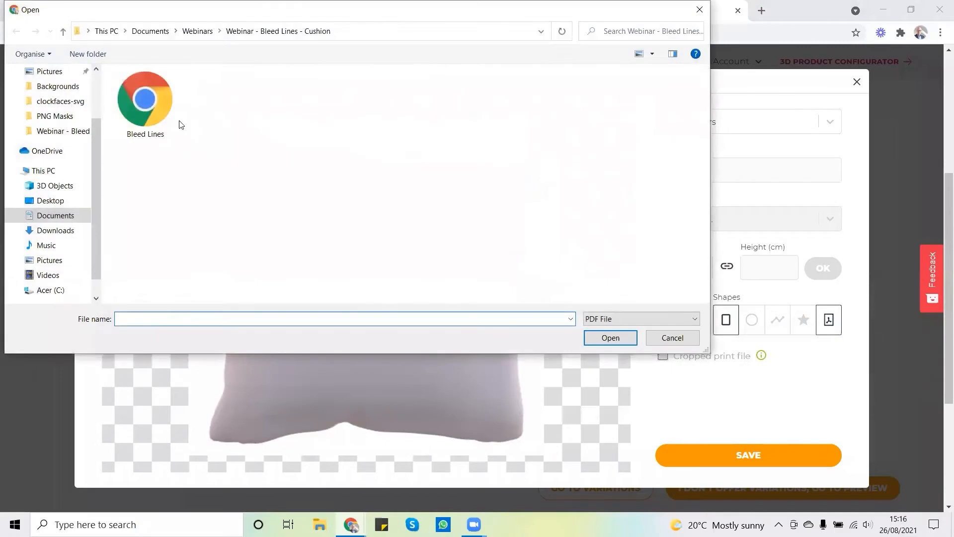
{"action": "left_click", "coordinate": [174, 97]}
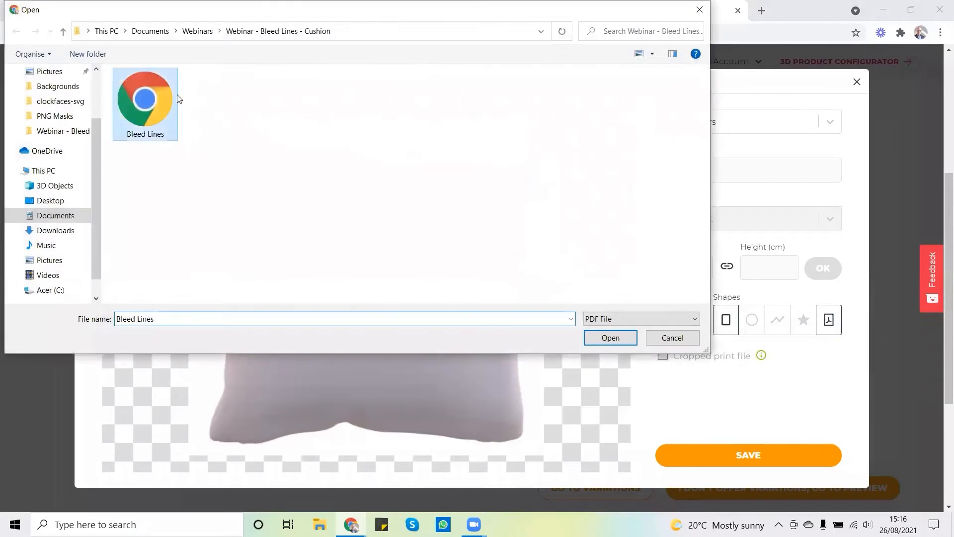
{"action": "left_click", "coordinate": [610, 338]}
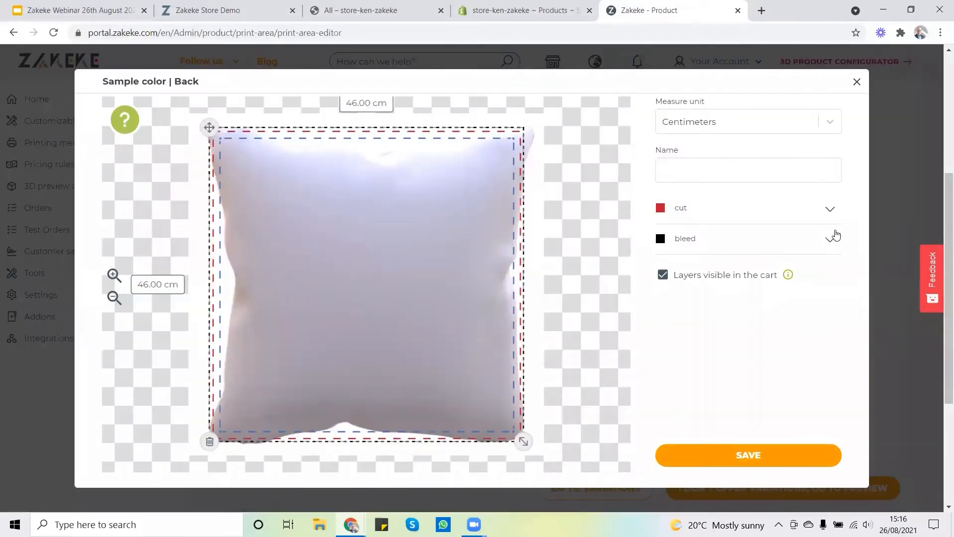
Enable the clip mask on the cut layer and save the Back print area
{"action": "left_click", "coordinate": [829, 209]}
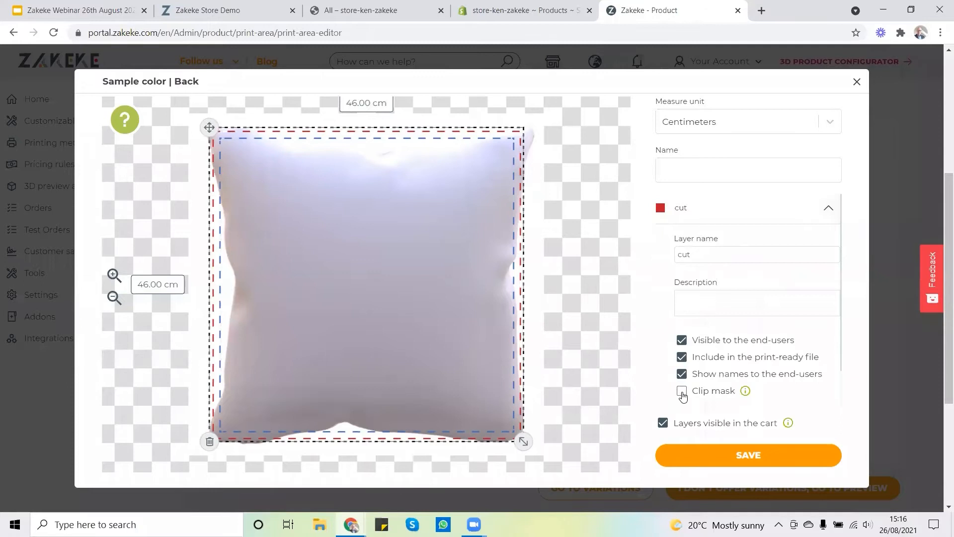
{"action": "left_click", "coordinate": [683, 393]}
{"action": "left_click", "coordinate": [745, 455]}
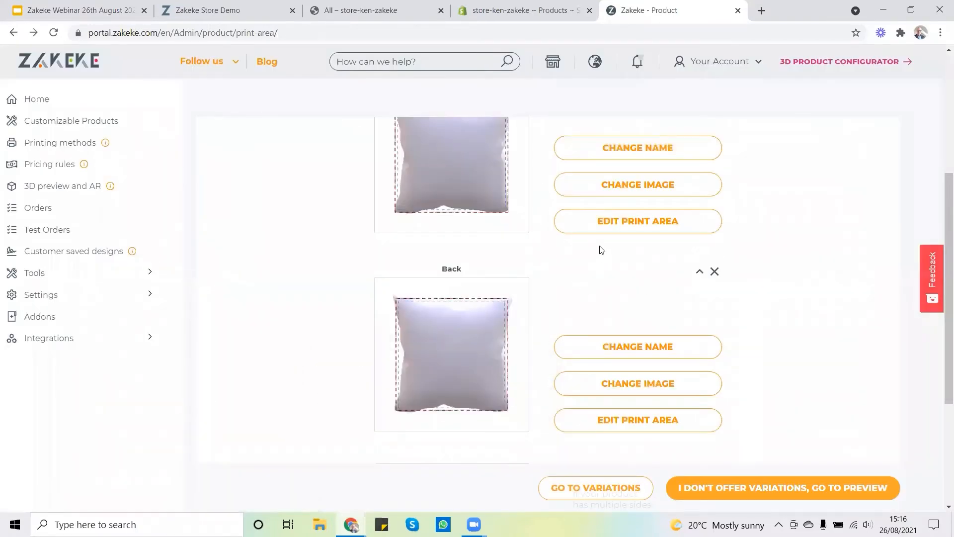
Check the Front and Back print areas, and continue to the product preview without offering variations
{"action": "scroll", "coordinate": [601, 249], "scroll_direction": "up", "scroll_amount": 3}
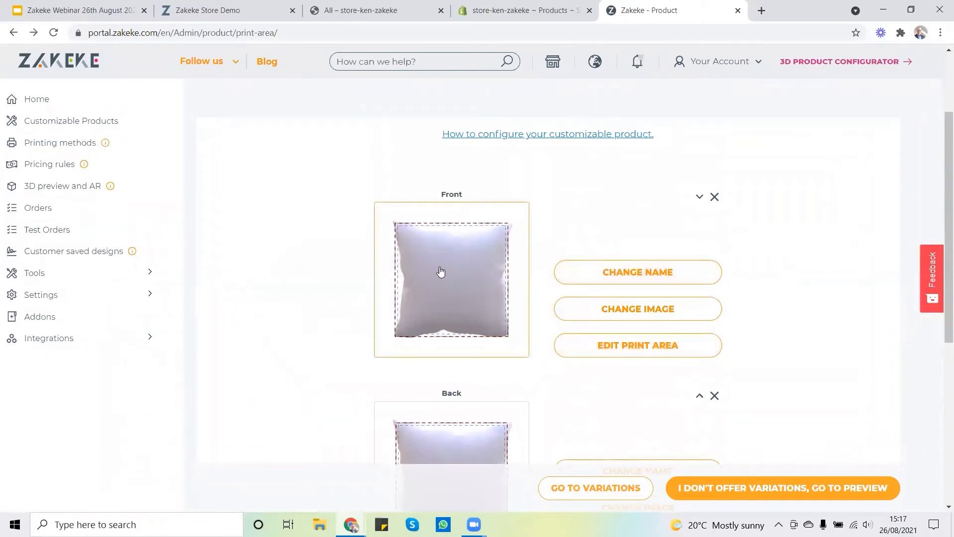
{"action": "scroll", "coordinate": [460, 374], "scroll_direction": "down", "scroll_amount": 3}
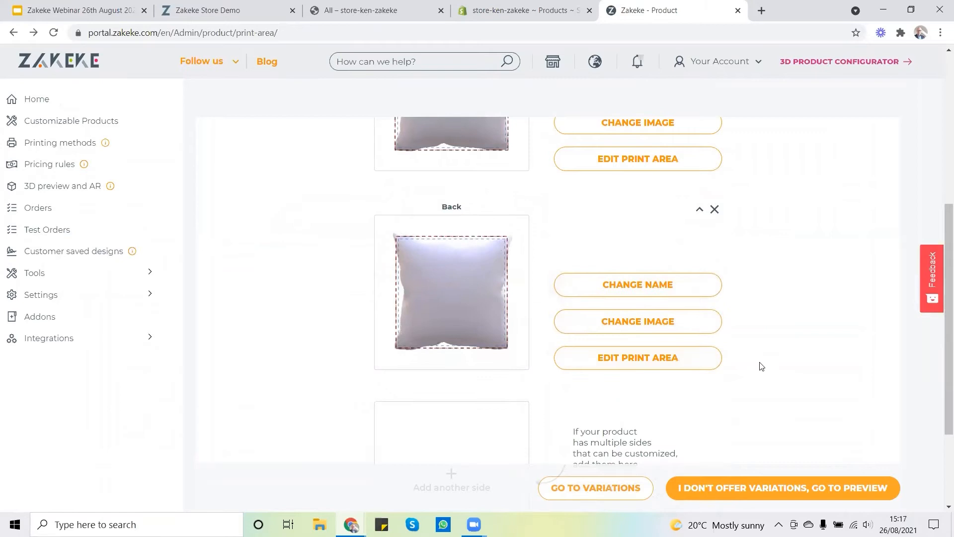
{"action": "scroll", "coordinate": [789, 313], "scroll_direction": "down", "scroll_amount": 3}
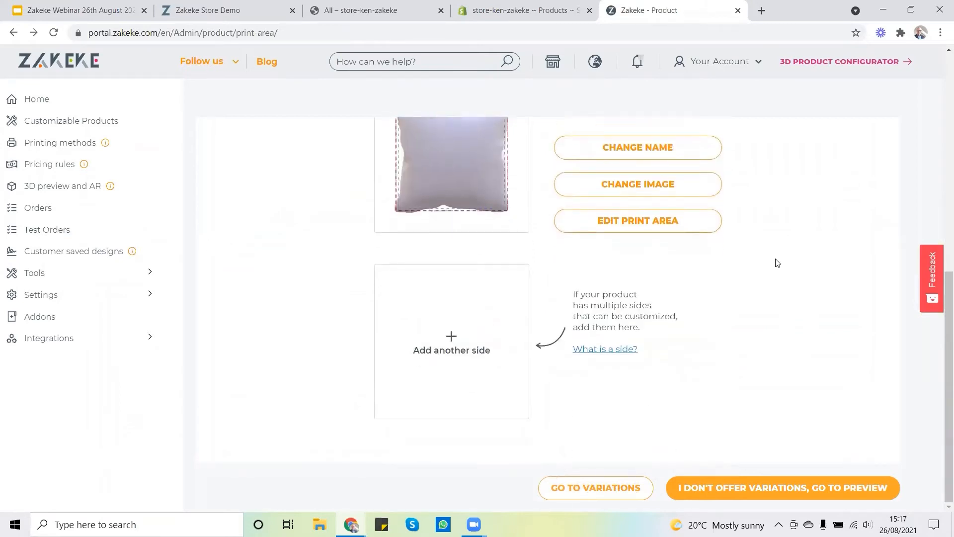
{"action": "left_click", "coordinate": [776, 489]}
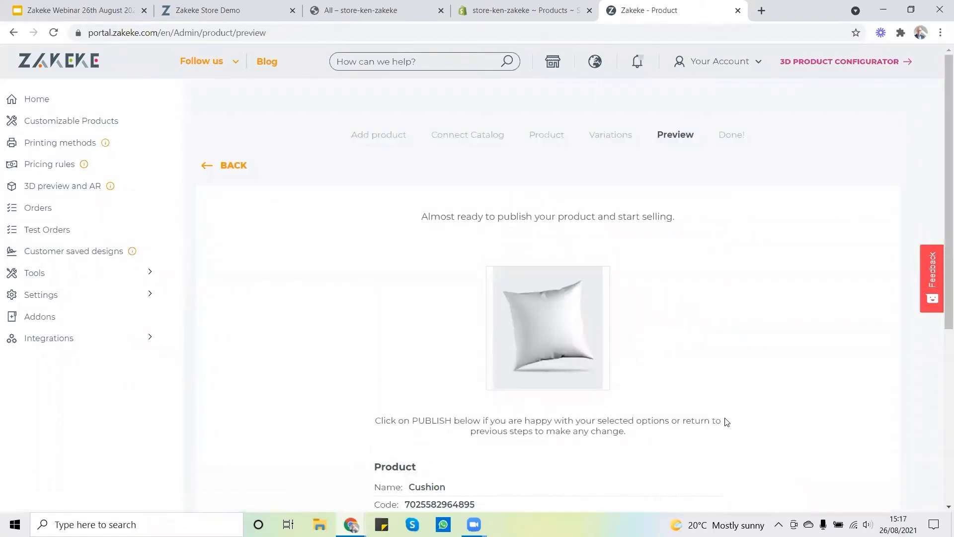
Review the cushion's product, sides and print area summary, and save and publish it to the store
{"action": "scroll", "coordinate": [751, 412], "scroll_direction": "down", "scroll_amount": 2}
{"action": "scroll", "coordinate": [752, 412], "scroll_direction": "down", "scroll_amount": 3}
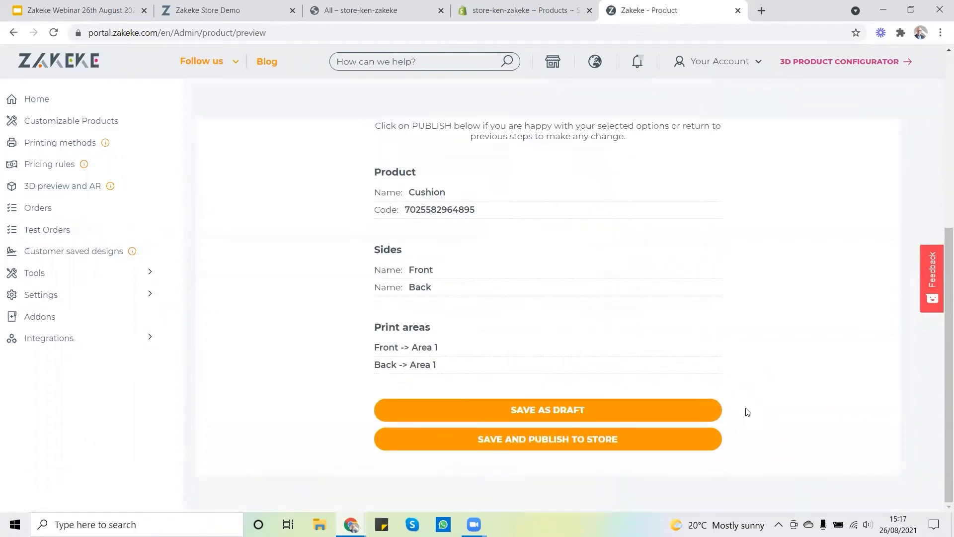
{"action": "scroll", "coordinate": [748, 412], "scroll_direction": "up", "scroll_amount": 2}
{"action": "scroll", "coordinate": [748, 413], "scroll_direction": "down", "scroll_amount": 2}
{"action": "left_click", "coordinate": [560, 439]}
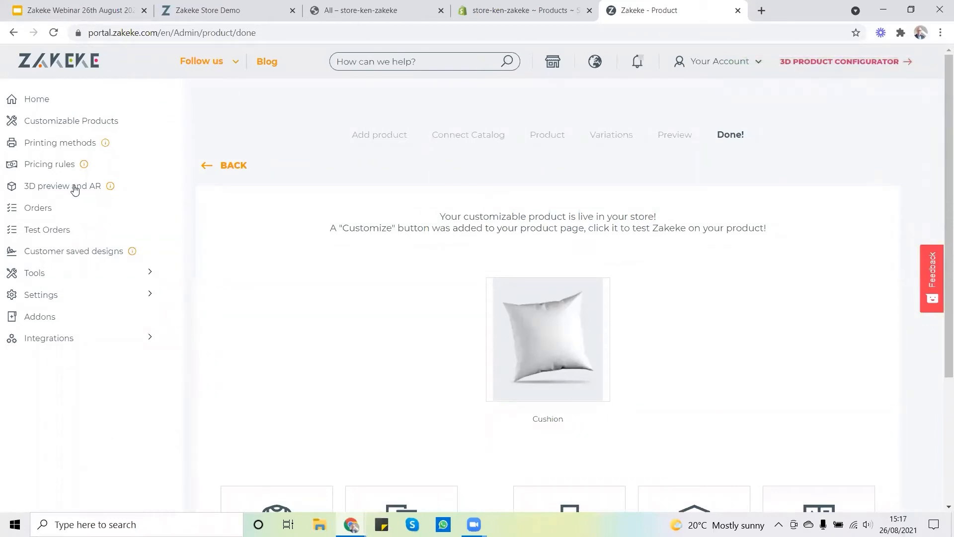
Upload the Pillow file as the 3D preview model for the Cushion product and rotate it to check it
{"action": "left_click", "coordinate": [40, 185]}
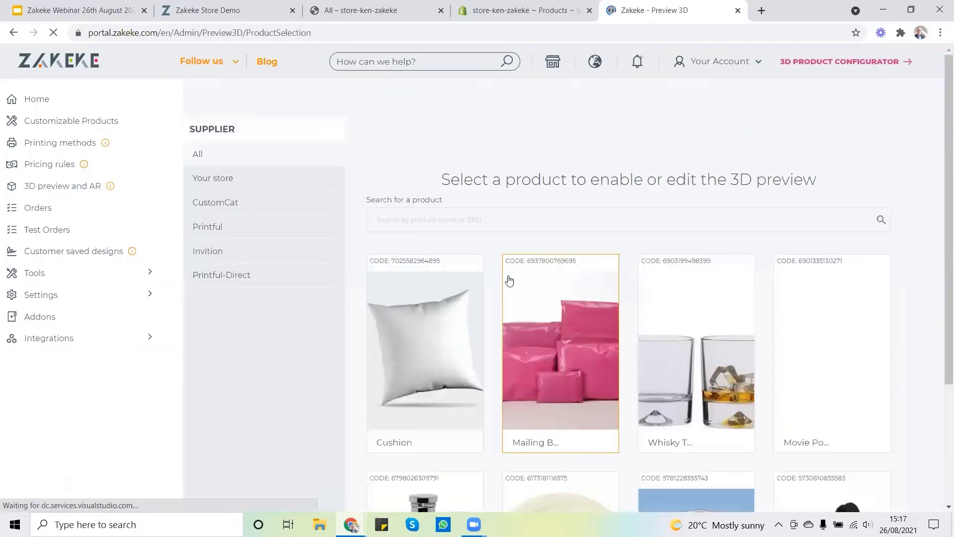
{"action": "left_click", "coordinate": [426, 346]}
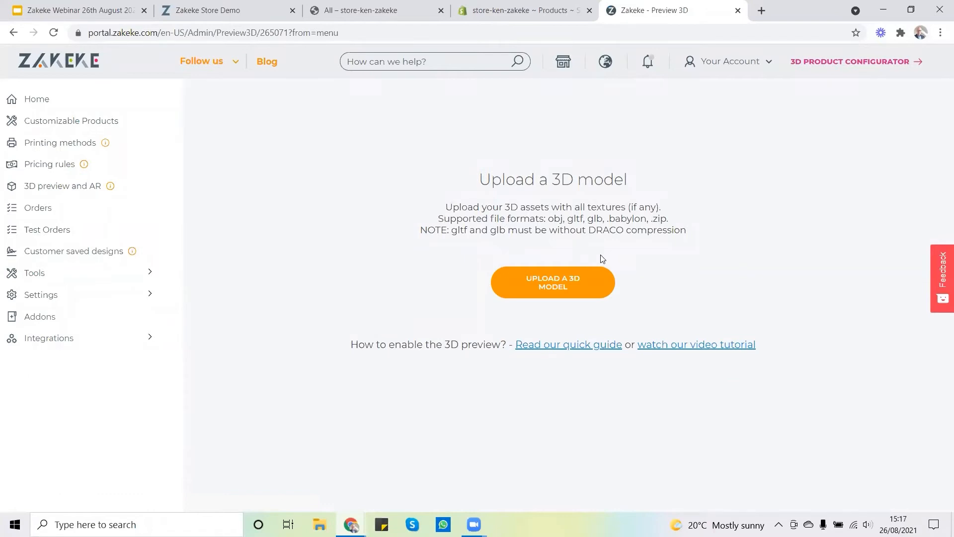
{"action": "left_click", "coordinate": [561, 282]}
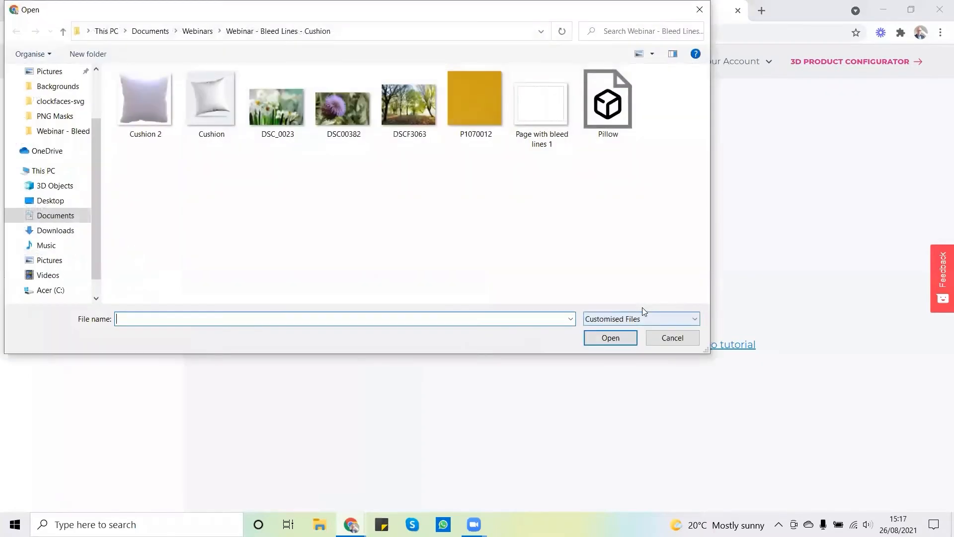
{"action": "left_click", "coordinate": [608, 101]}
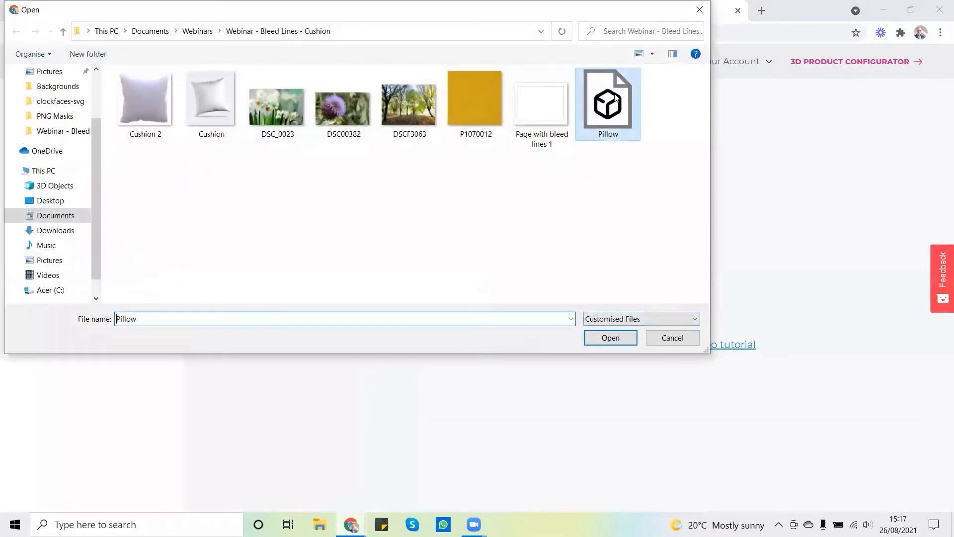
{"action": "left_click", "coordinate": [610, 338]}
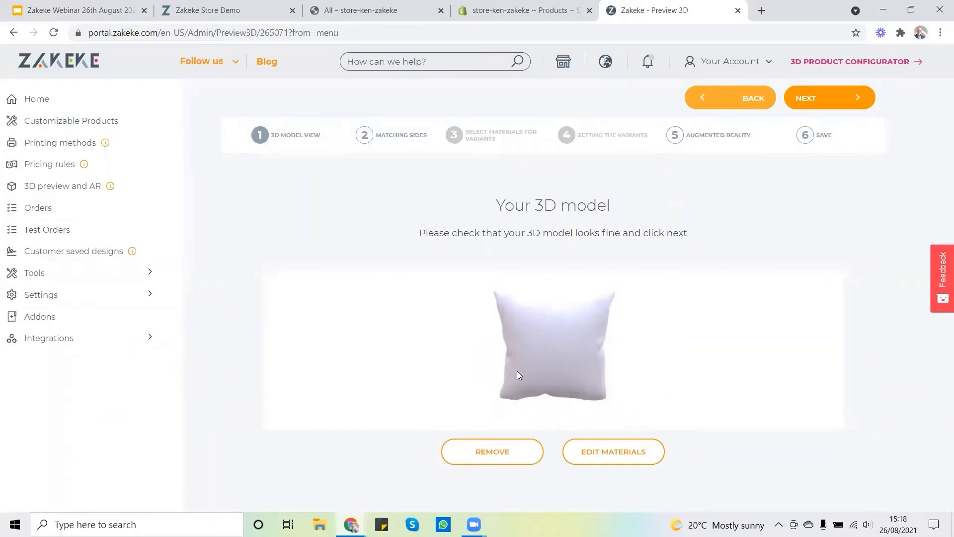
{"action": "left_click_drag", "start_coordinate": [566, 358], "coordinate": [369, 359]}
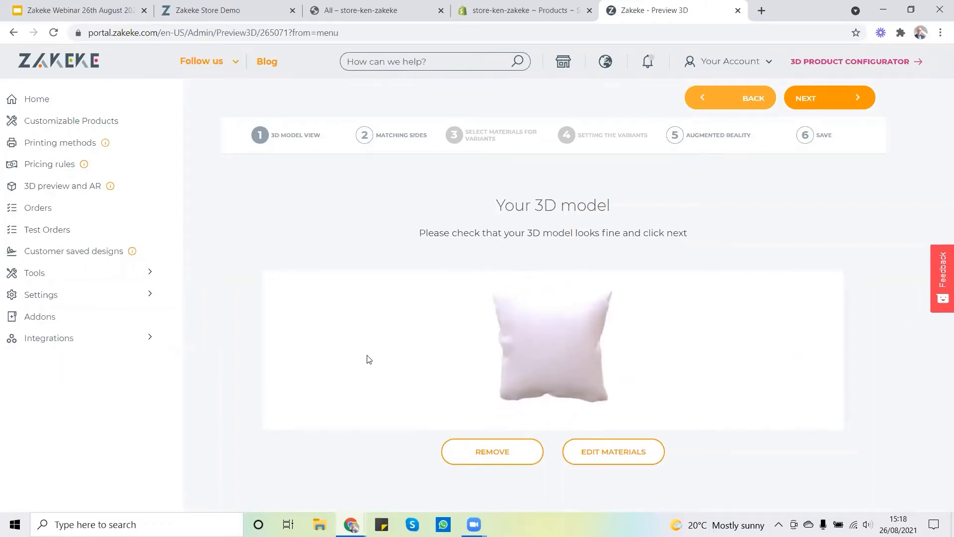
Open the pillow model's materials for editing and set the Pillow_Back albedo color to red #F50202
{"action": "left_click", "coordinate": [617, 454]}
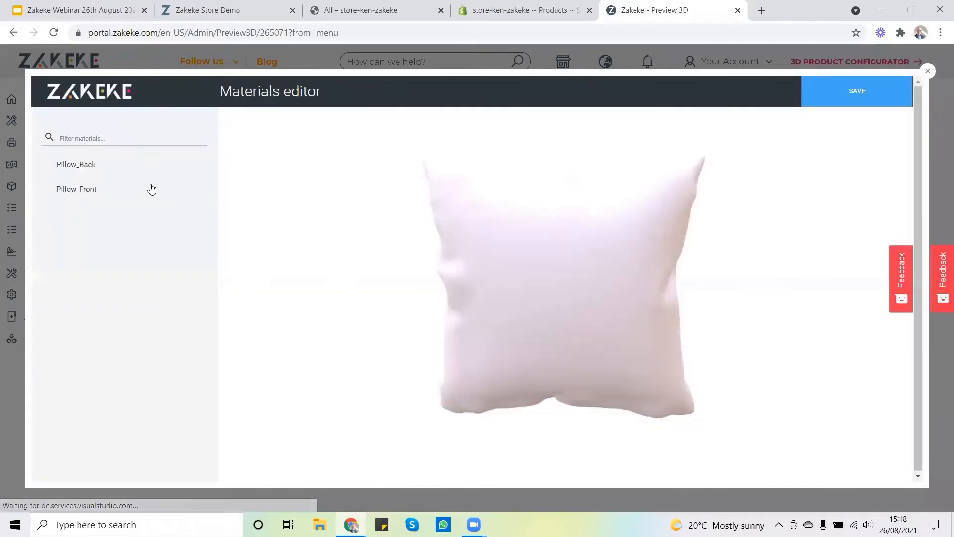
{"action": "left_click", "coordinate": [116, 166]}
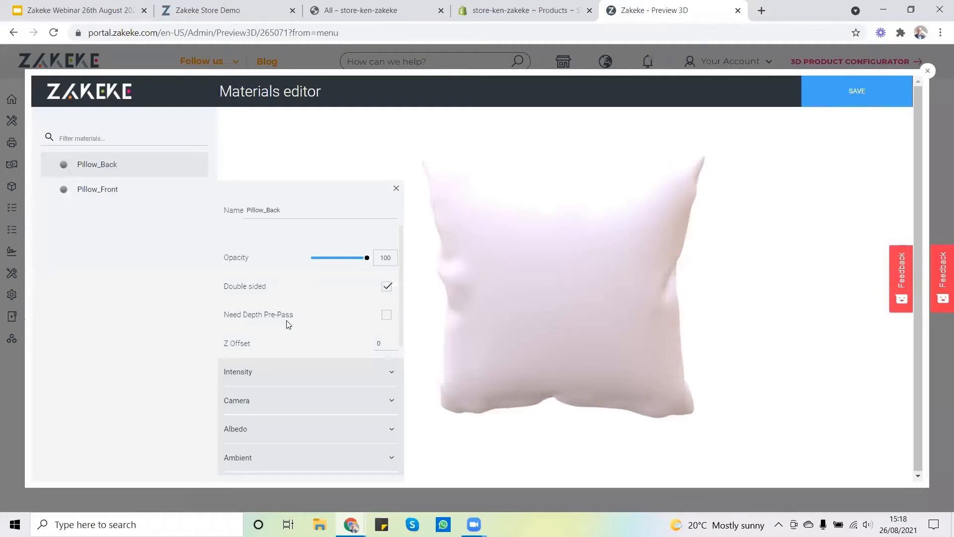
{"action": "scroll", "coordinate": [287, 325], "scroll_direction": "down", "scroll_amount": 5}
{"action": "scroll", "coordinate": [291, 336], "scroll_direction": "up", "scroll_amount": 5}
{"action": "left_click", "coordinate": [390, 429]}
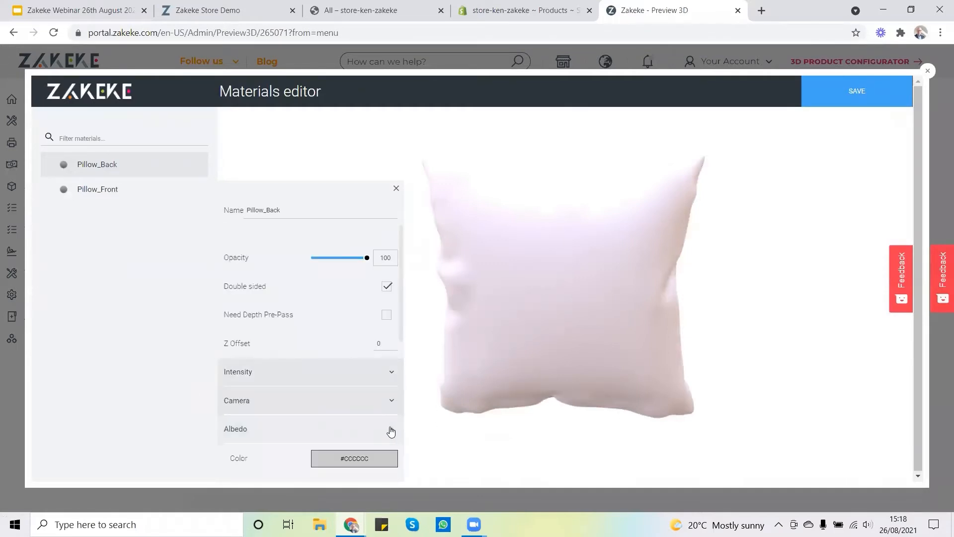
{"action": "scroll", "coordinate": [326, 379], "scroll_direction": "down", "scroll_amount": 5}
{"action": "scroll", "coordinate": [299, 370], "scroll_direction": "up", "scroll_amount": 2}
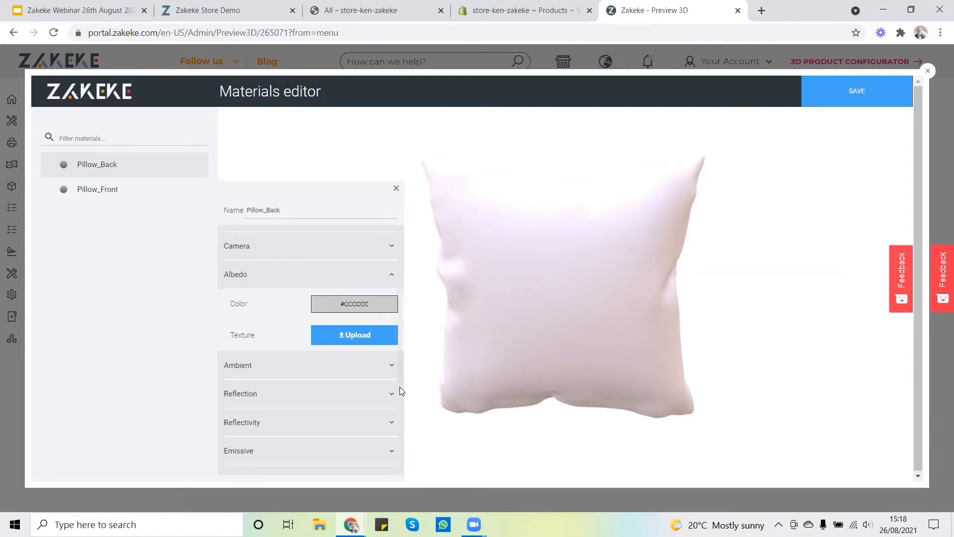
{"action": "left_click", "coordinate": [358, 307]}
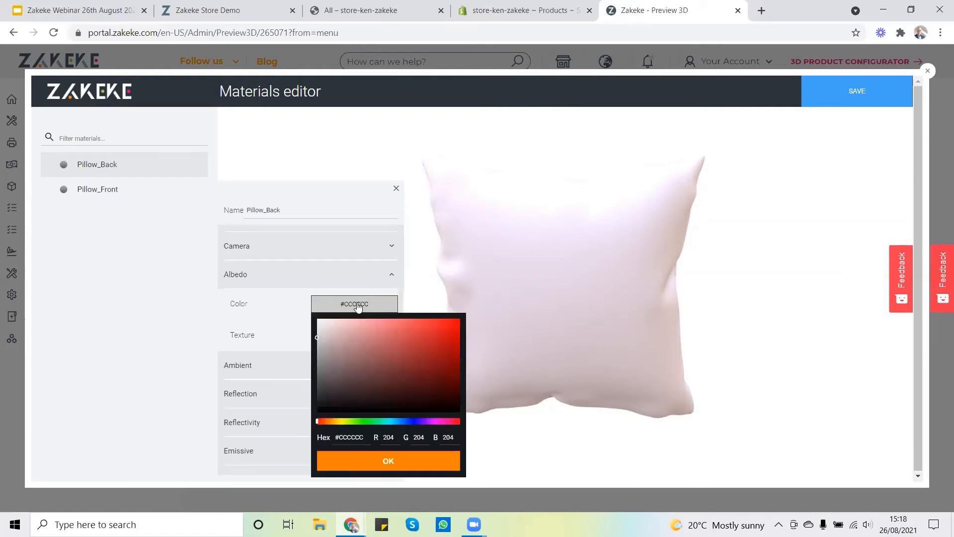
{"action": "left_click", "coordinate": [458, 323]}
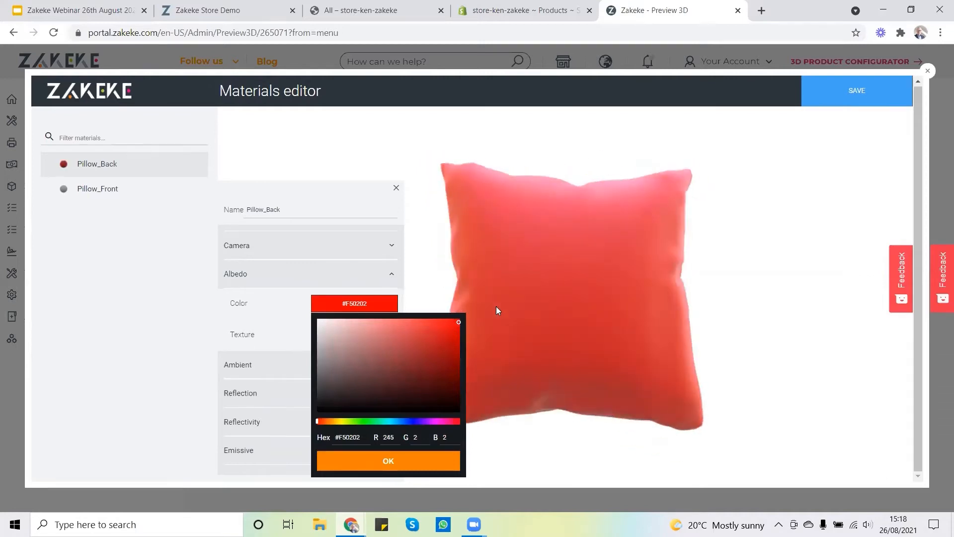
Set the Pillow_Back albedo color to blue #0204F5 and rotate the model to compare both sides
{"action": "left_click", "coordinate": [366, 308]}
{"action": "left_click", "coordinate": [366, 308]}
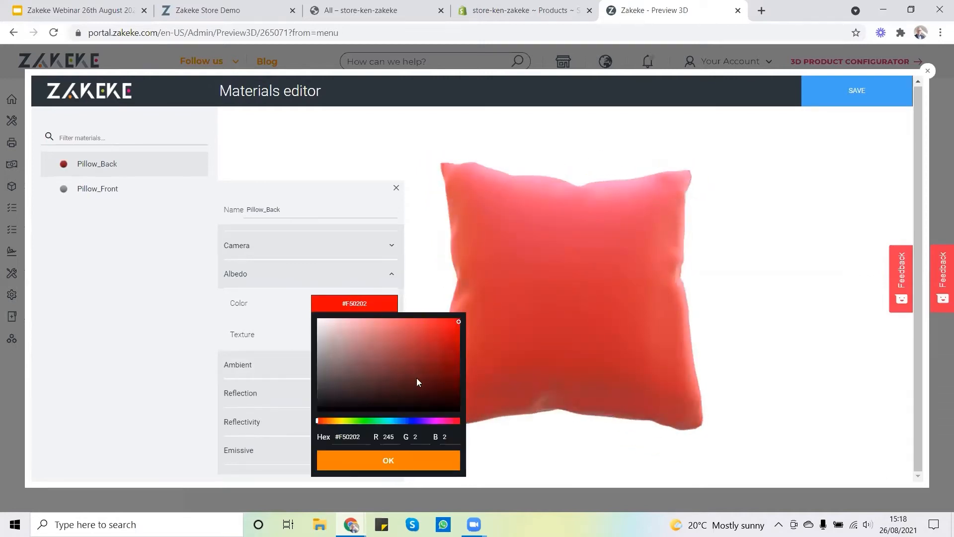
{"action": "left_click", "coordinate": [412, 420]}
{"action": "left_click_drag", "start_coordinate": [627, 318], "coordinate": [416, 285]}
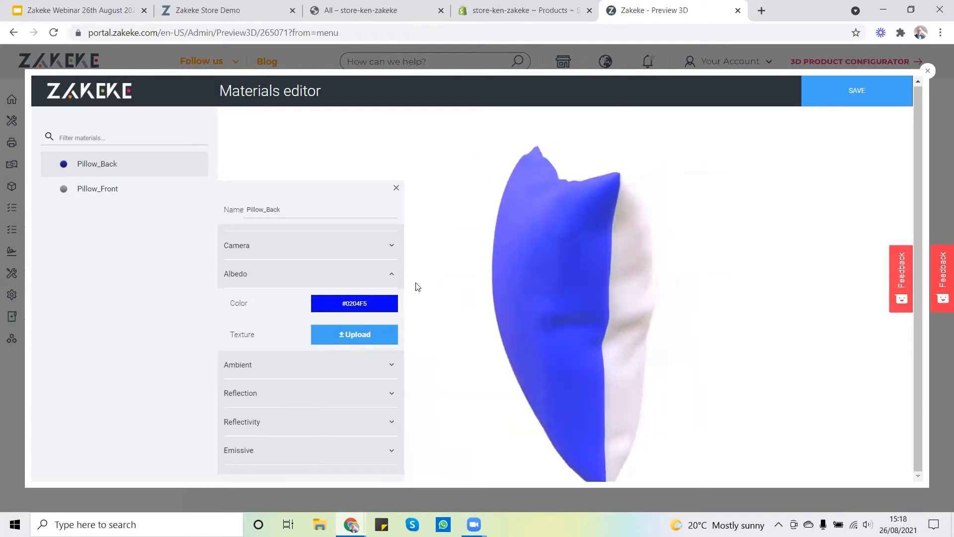
Set the Pillow_Back albedo color to white #FFFFFF
{"action": "left_click", "coordinate": [353, 309]}
{"action": "left_click_drag", "start_coordinate": [327, 337], "coordinate": [315, 315]}
{"action": "left_click", "coordinate": [328, 290]}
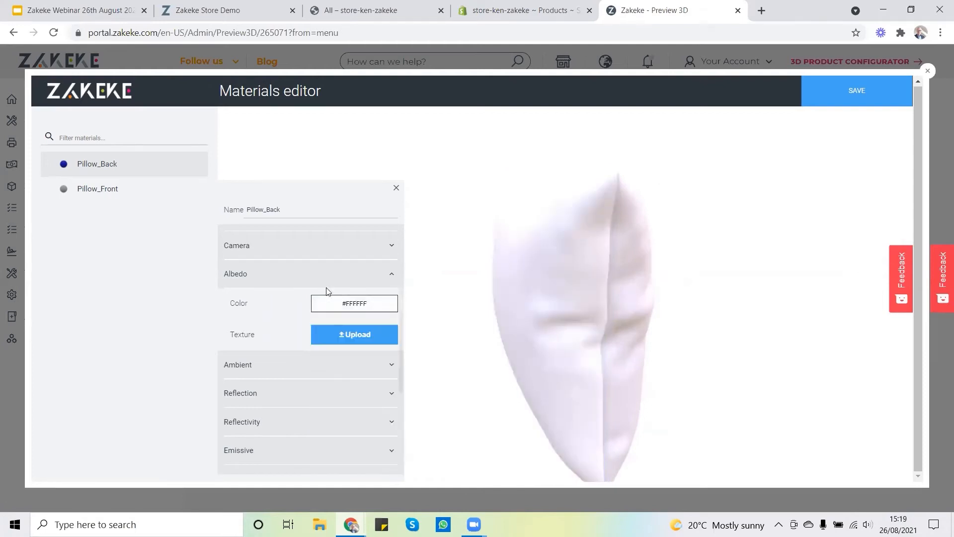
Upload the P1070012 image as the Pillow_Back albedo texture and turn the model to its back
{"action": "left_click", "coordinate": [351, 335]}
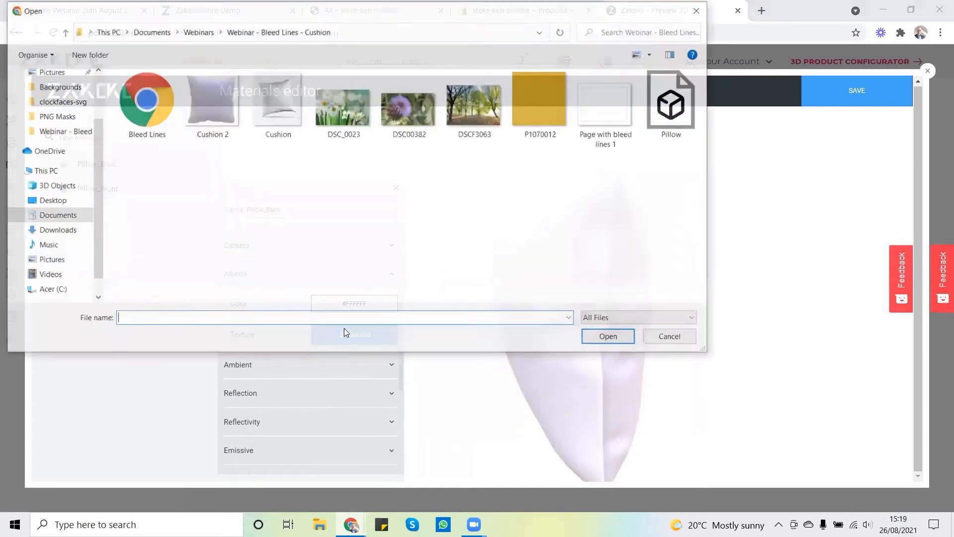
{"action": "left_click", "coordinate": [543, 97]}
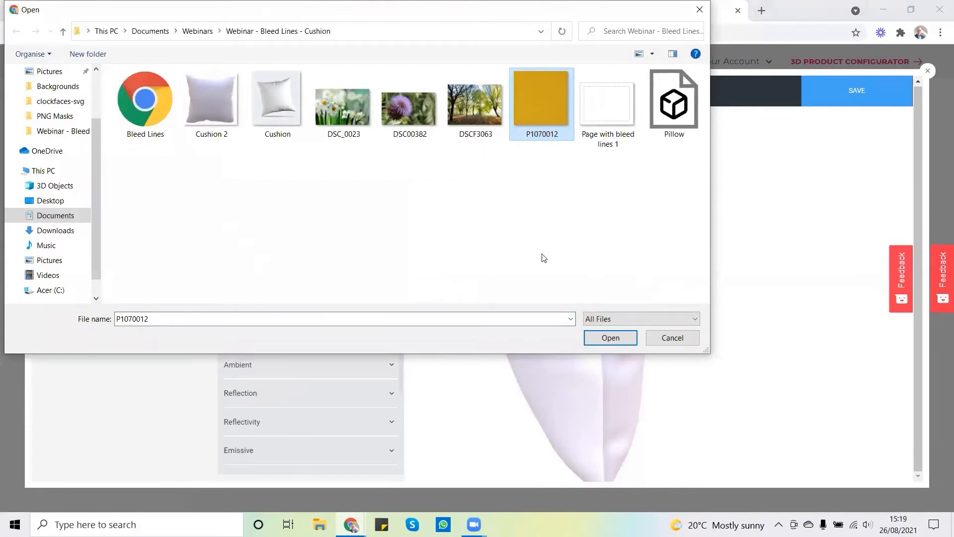
{"action": "left_click", "coordinate": [610, 338]}
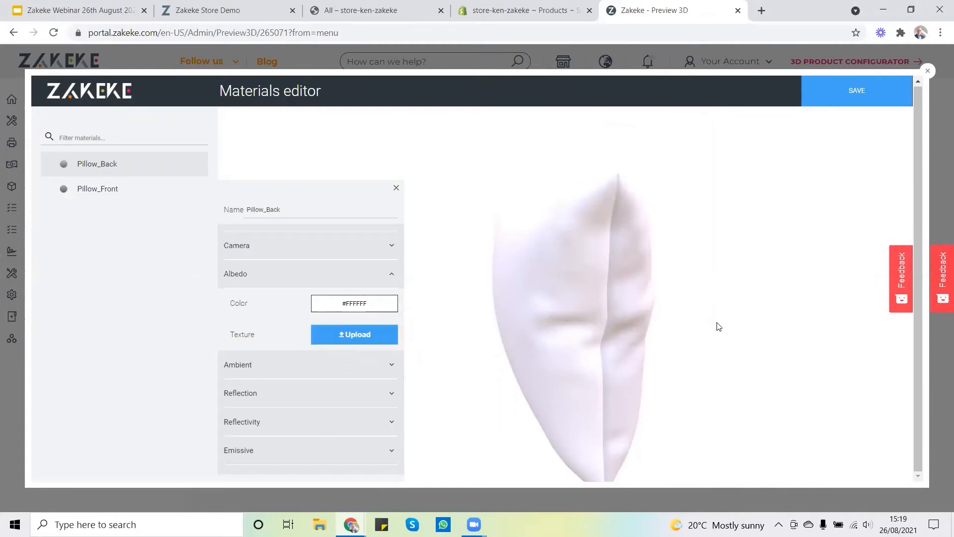
{"action": "left_click_drag", "start_coordinate": [622, 344], "coordinate": [686, 325]}
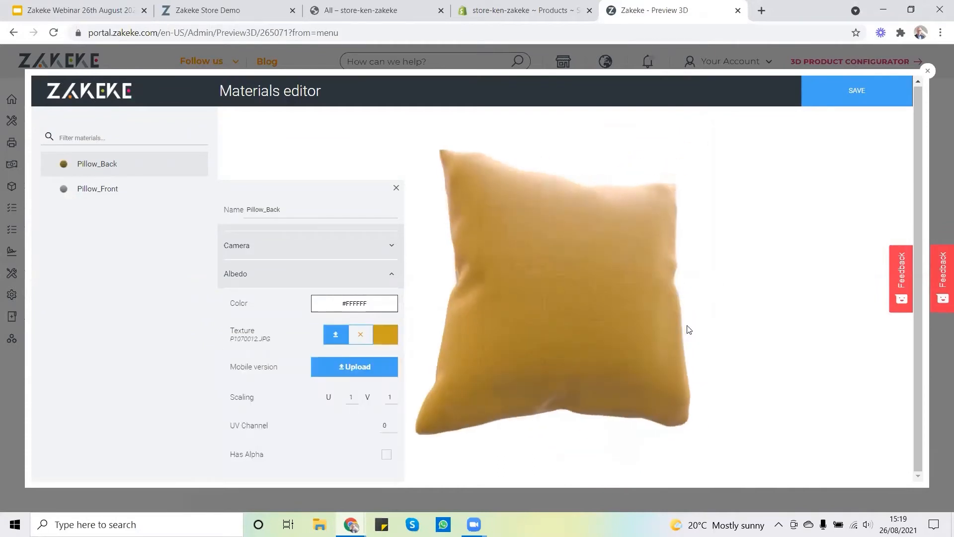
Examine the fabric texture on the pillow's back up close and from several angles, and close the materials editor without saving
{"action": "scroll", "coordinate": [577, 329], "scroll_direction": "up", "scroll_amount": 5}
{"action": "scroll", "coordinate": [577, 330], "scroll_direction": "down", "scroll_amount": 6}
{"action": "mouse_move", "coordinate": [561, 288]}
{"action": "left_mouse_down"}
{"action": "mouse_move", "coordinate": [612, 296]}
{"action": "mouse_move", "coordinate": [567, 290]}
{"action": "left_mouse_up"}
{"action": "scroll", "coordinate": [571, 306], "scroll_direction": "up", "scroll_amount": 5}
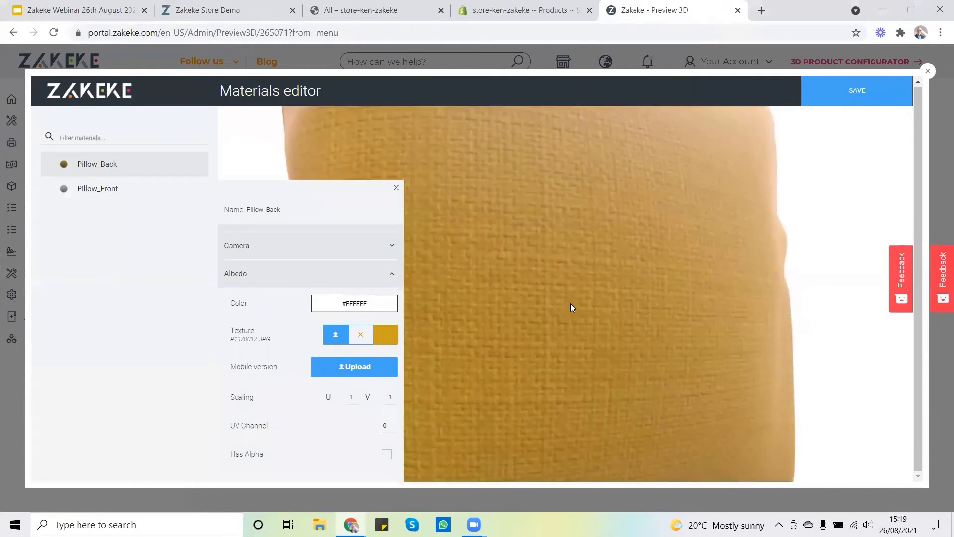
{"action": "scroll", "coordinate": [559, 292], "scroll_direction": "down", "scroll_amount": 6}
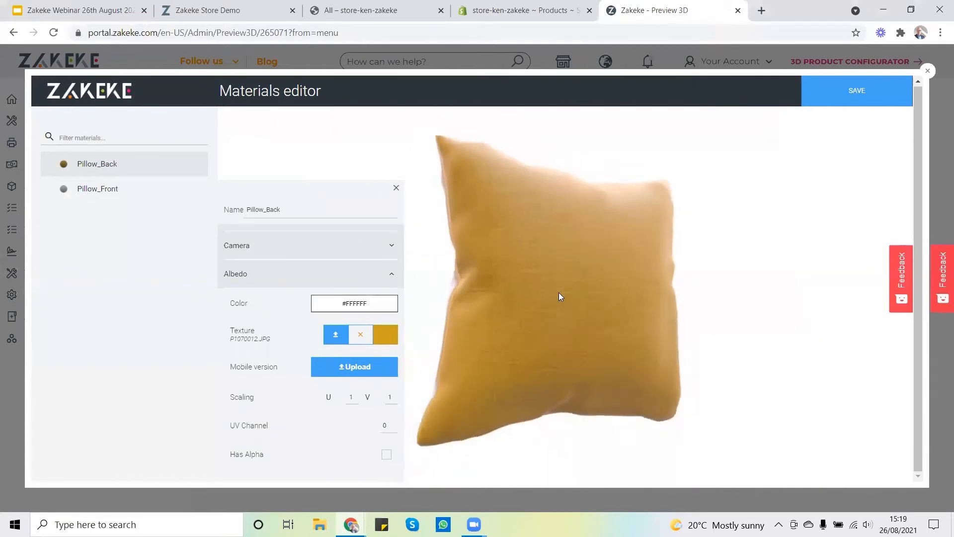
{"action": "left_click_drag", "start_coordinate": [628, 247], "coordinate": [576, 294]}
{"action": "scroll", "coordinate": [563, 329], "scroll_direction": "down", "scroll_amount": 3}
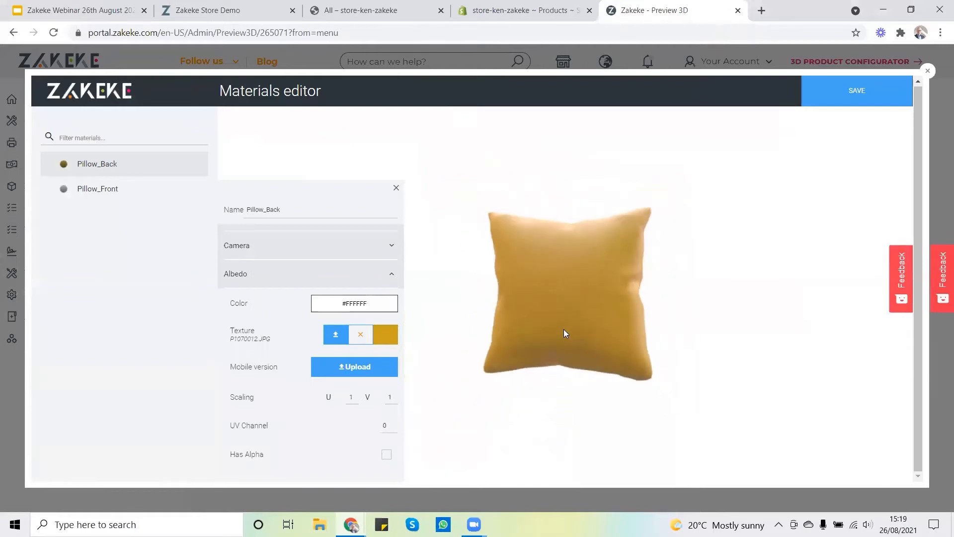
{"action": "scroll", "coordinate": [559, 326], "scroll_direction": "up", "scroll_amount": 4}
{"action": "left_click_drag", "start_coordinate": [527, 426], "coordinate": [588, 334]}
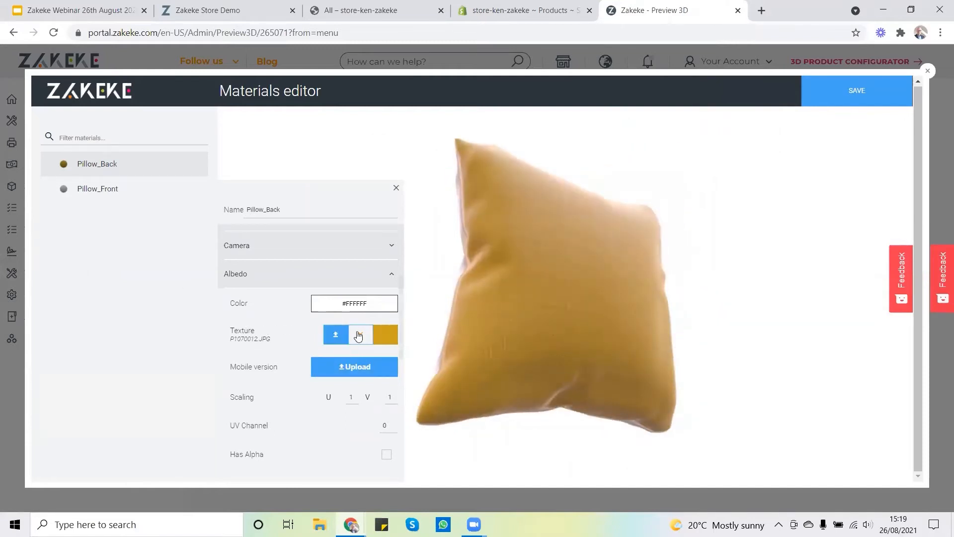
{"action": "left_click", "coordinate": [928, 70]}
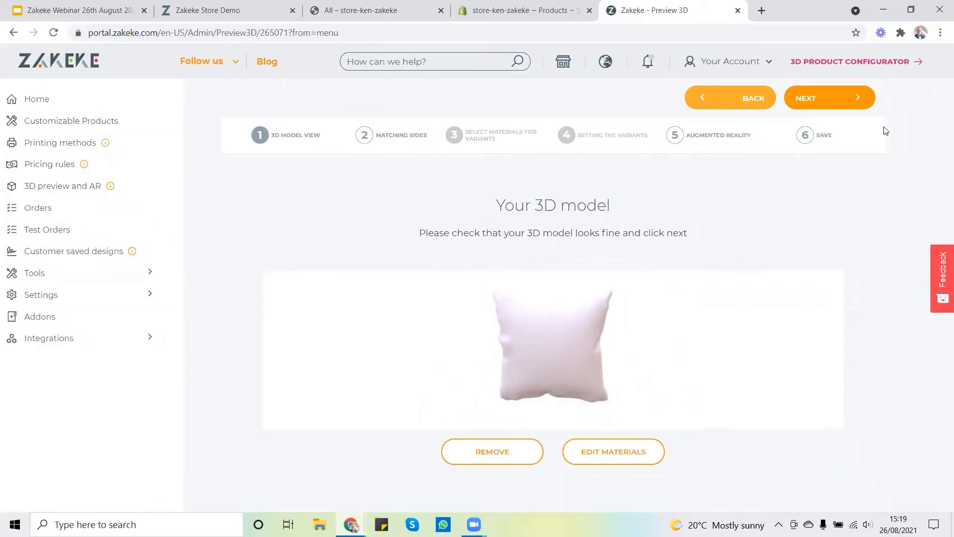
Match the pillow model's front and back parts to the product's Front and Back sides
{"action": "left_click", "coordinate": [815, 104]}
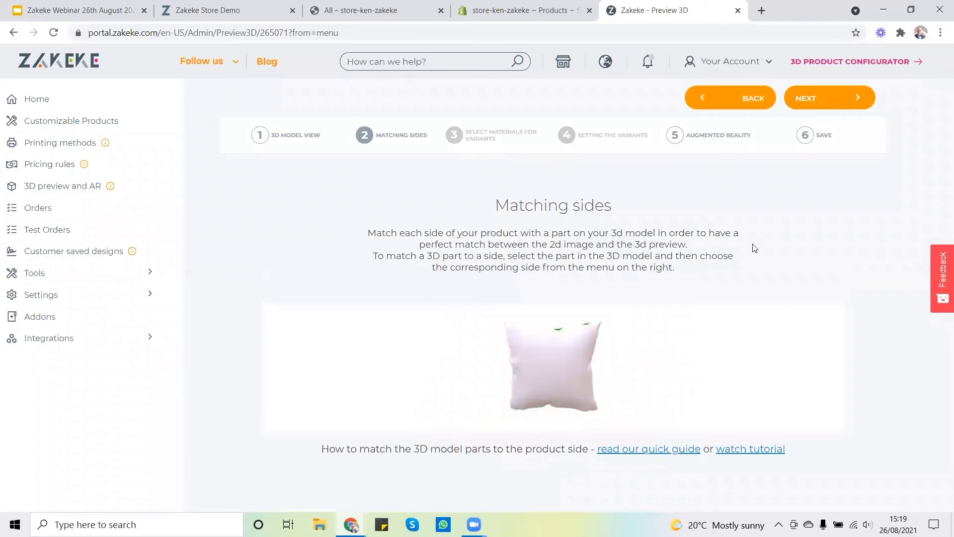
{"action": "left_click", "coordinate": [556, 372]}
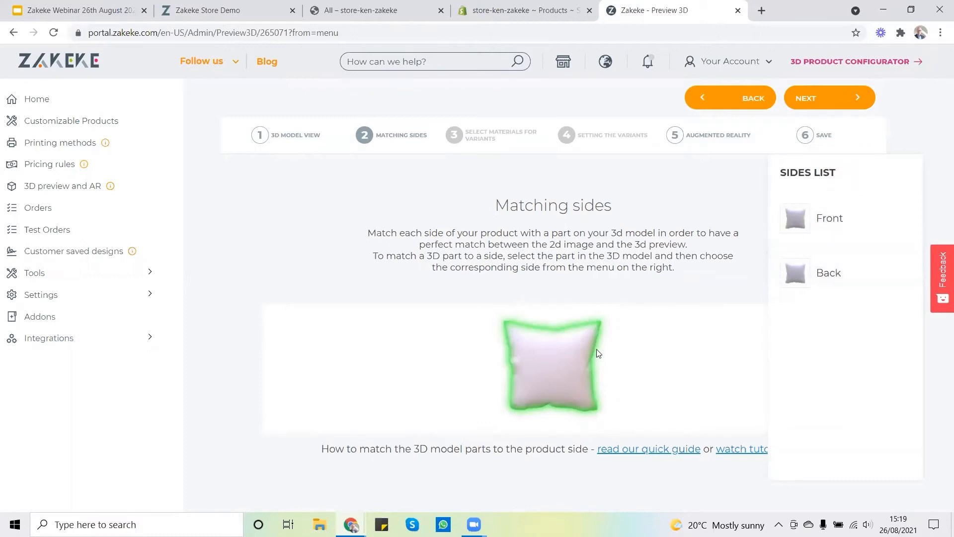
{"action": "left_click", "coordinate": [823, 221]}
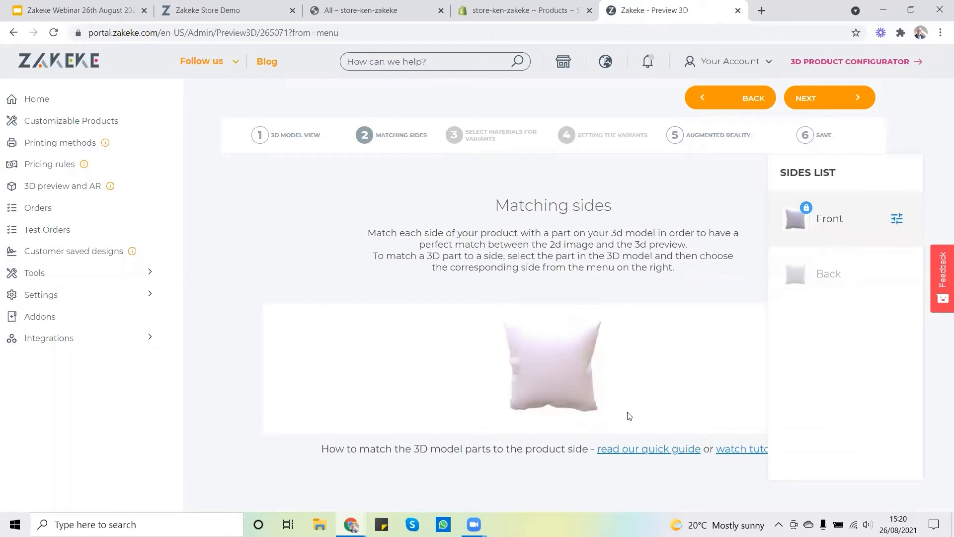
{"action": "mouse_move", "coordinate": [550, 375]}
{"action": "left_mouse_down"}
{"action": "mouse_move", "coordinate": [601, 383]}
{"action": "mouse_move", "coordinate": [539, 379]}
{"action": "left_mouse_up"}
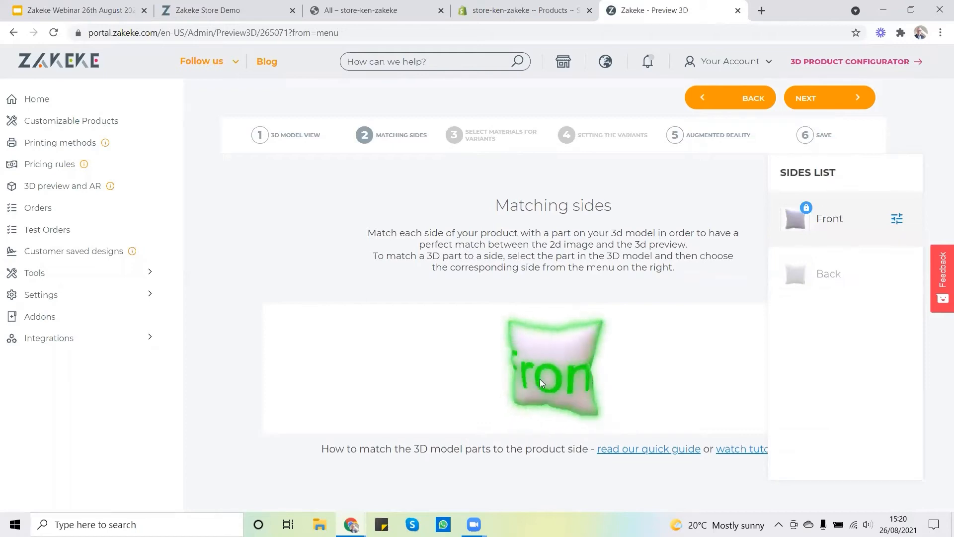
{"action": "scroll", "coordinate": [558, 388], "scroll_direction": "up", "scroll_amount": 5}
{"action": "left_click_drag", "start_coordinate": [629, 388], "coordinate": [564, 345]}
{"action": "left_click", "coordinate": [822, 271]}
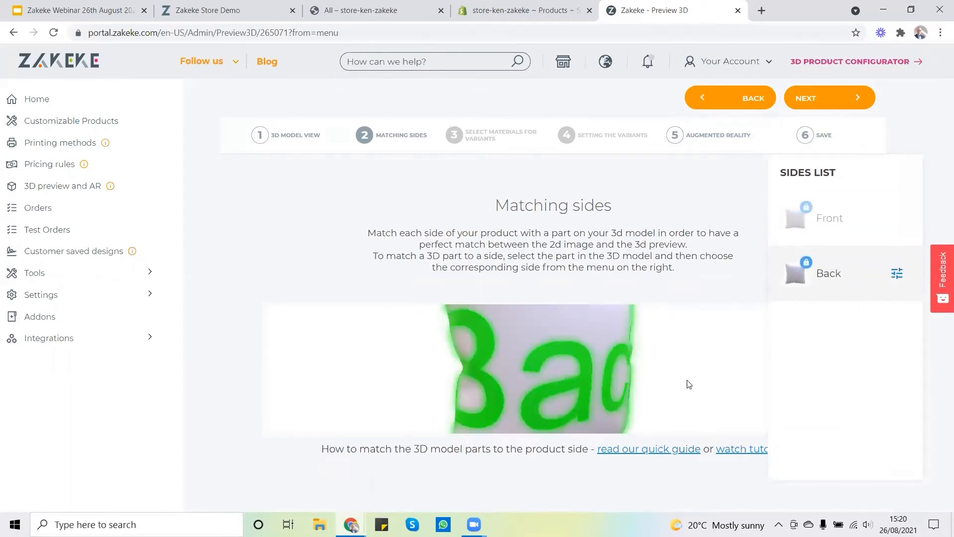
In the augmented reality settings, set the actual product height to 45 cm and disable resizing of the item in AR
{"action": "left_click", "coordinate": [817, 99]}
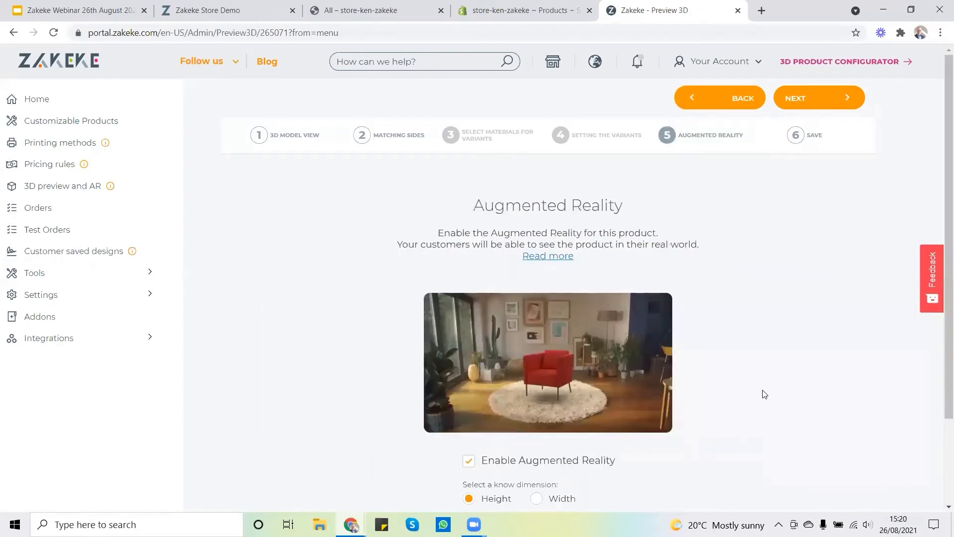
{"action": "scroll", "coordinate": [765, 394], "scroll_direction": "down", "scroll_amount": 1}
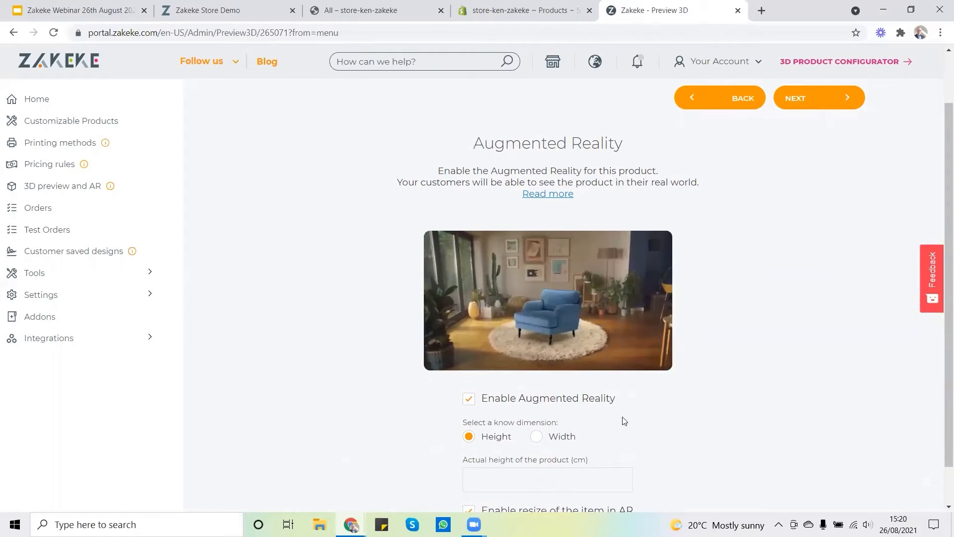
{"action": "scroll", "coordinate": [623, 420], "scroll_direction": "down", "scroll_amount": 1}
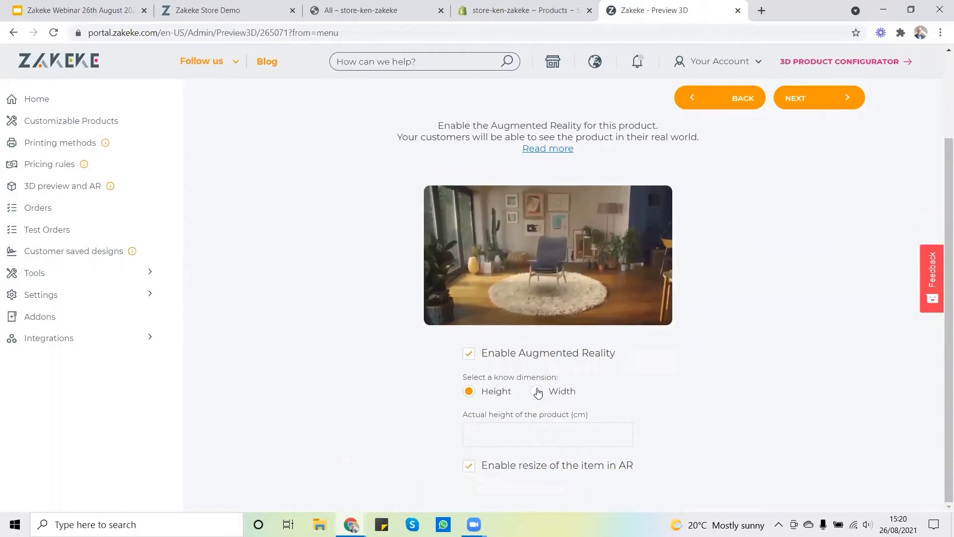
{"action": "left_click", "coordinate": [521, 434]}
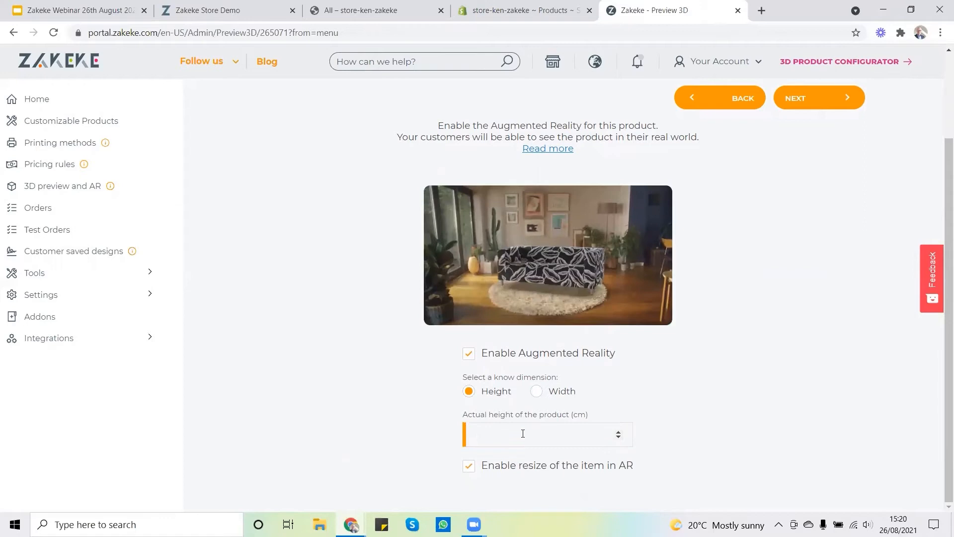
{"action": "type", "text": "45"}
{"action": "left_click", "coordinate": [698, 430]}
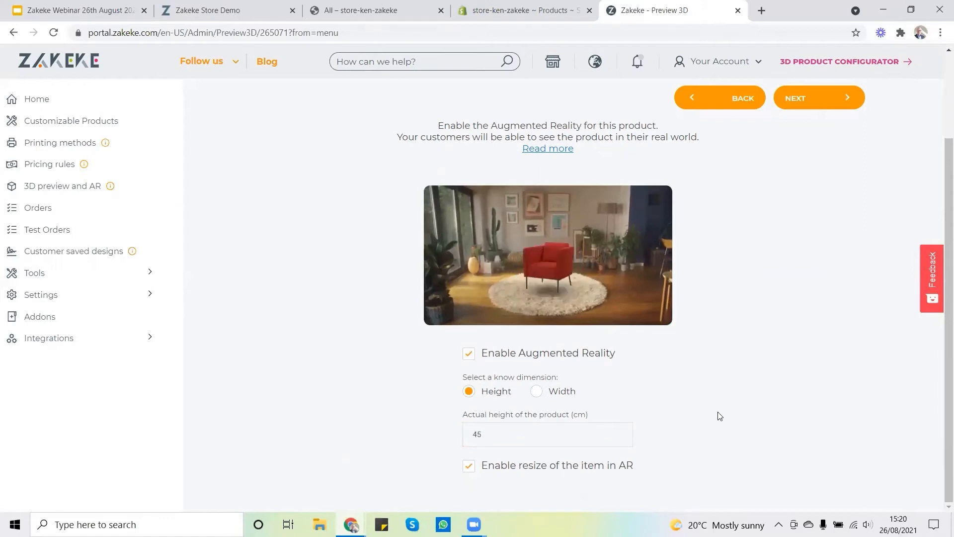
{"action": "mouse_move", "coordinate": [468, 470]}
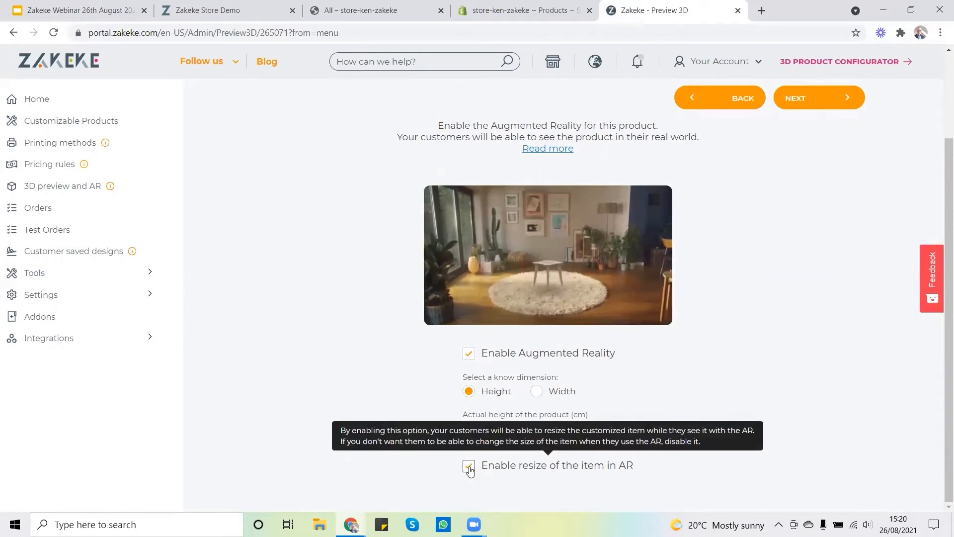
{"action": "left_click", "coordinate": [469, 467]}
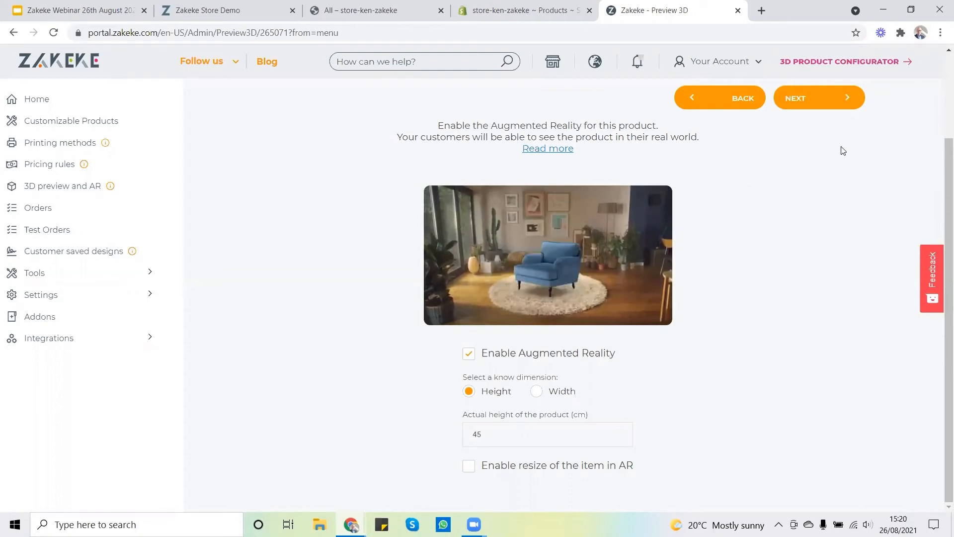
Save the cushion's 3D preview and return to the portal's home dashboard
{"action": "left_click", "coordinate": [816, 98]}
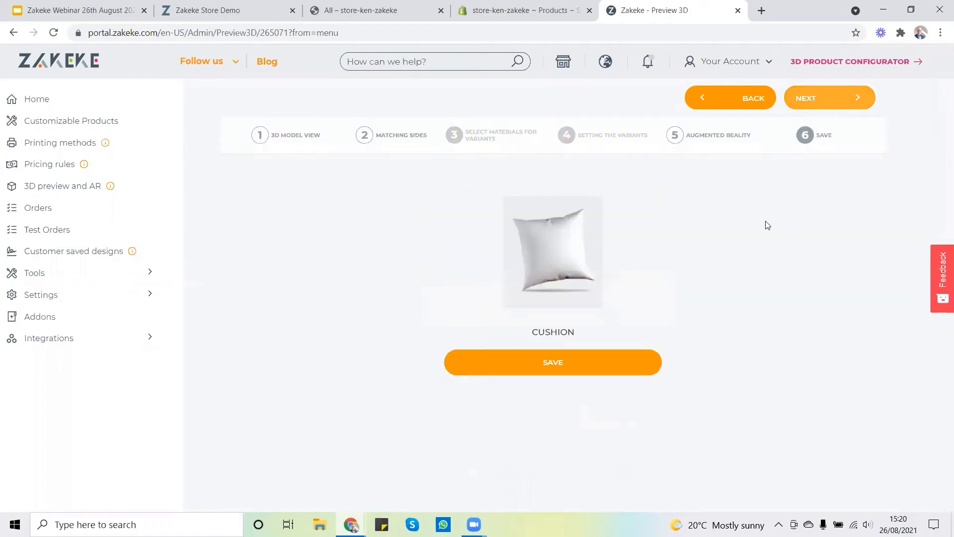
{"action": "left_click", "coordinate": [555, 362]}
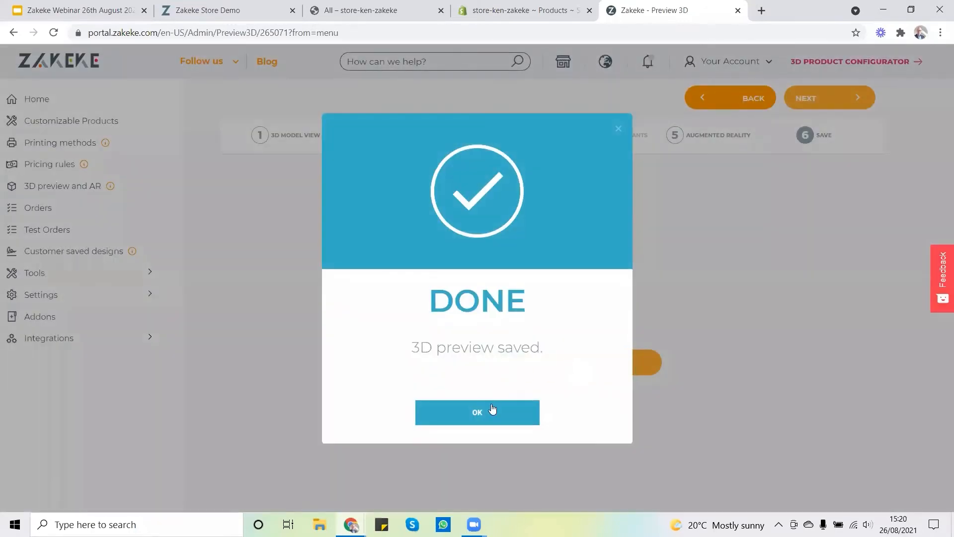
{"action": "left_click", "coordinate": [492, 409]}
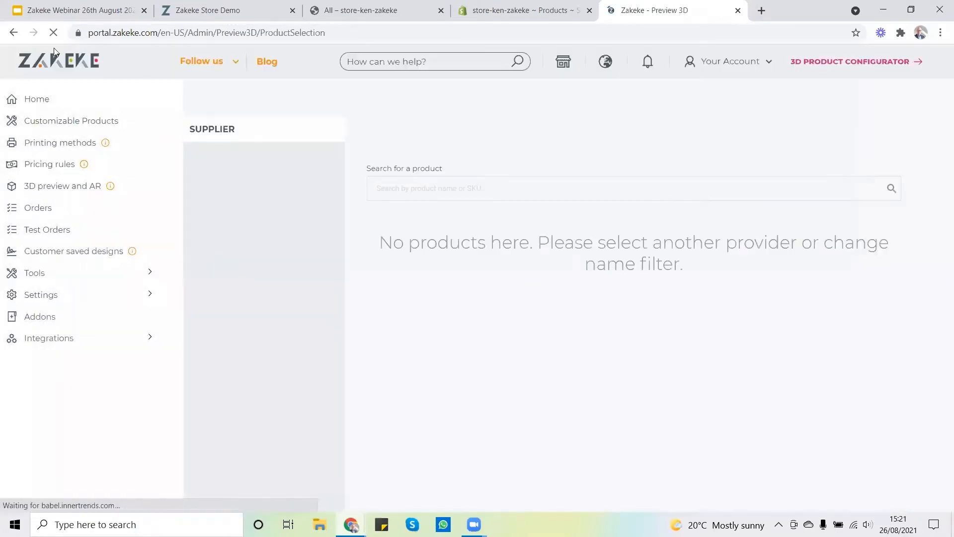
{"action": "left_click", "coordinate": [15, 98]}
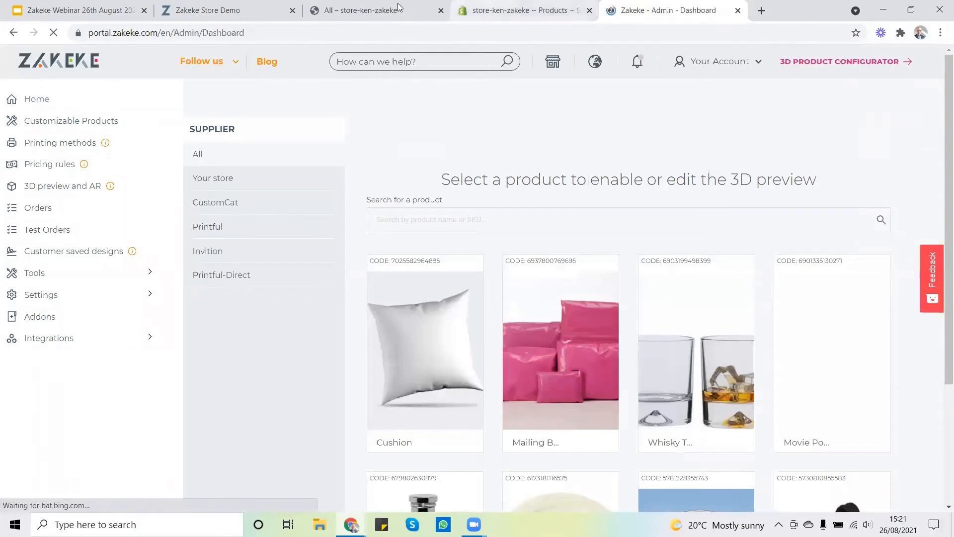
In the storefront's cushion customizer, add the autumn trees photo to the front and enlarge it past the side cut lines
{"action": "left_click", "coordinate": [395, 9]}
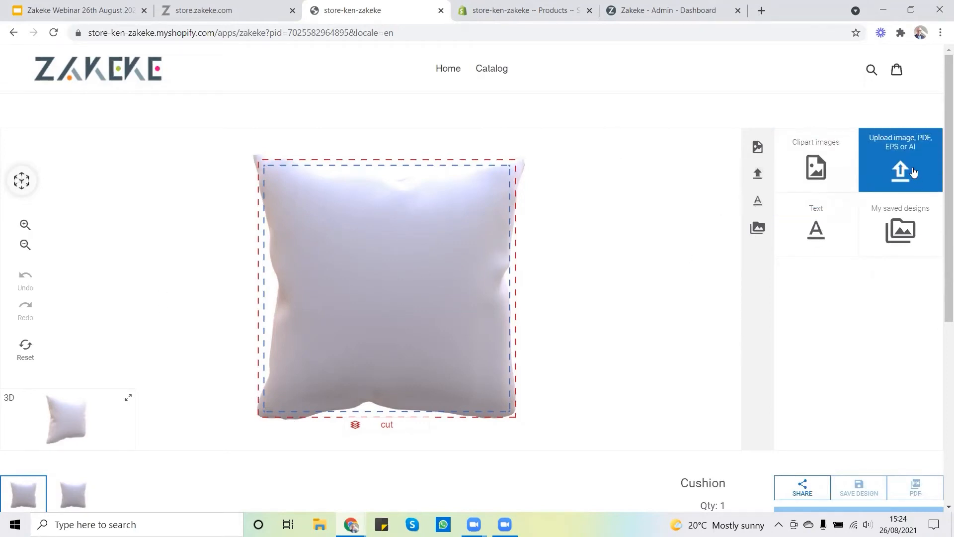
{"action": "left_click", "coordinate": [895, 169]}
{"action": "left_click", "coordinate": [820, 243]}
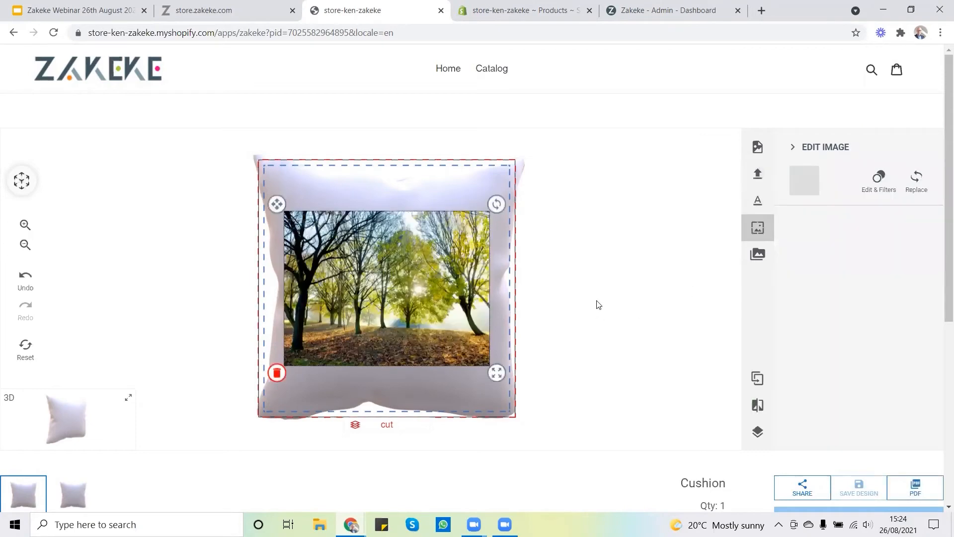
{"action": "left_click_drag", "start_coordinate": [497, 374], "coordinate": [531, 422]}
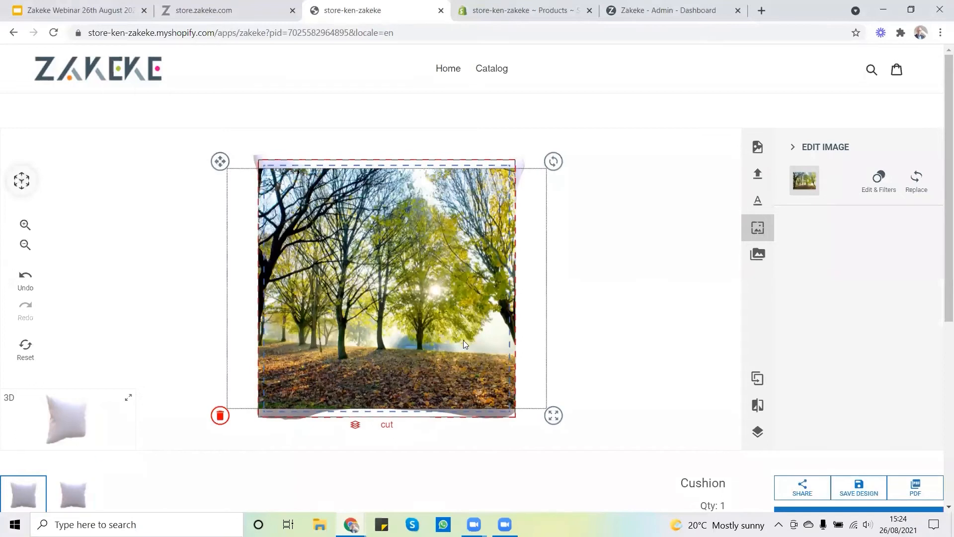
{"action": "left_click", "coordinate": [629, 320]}
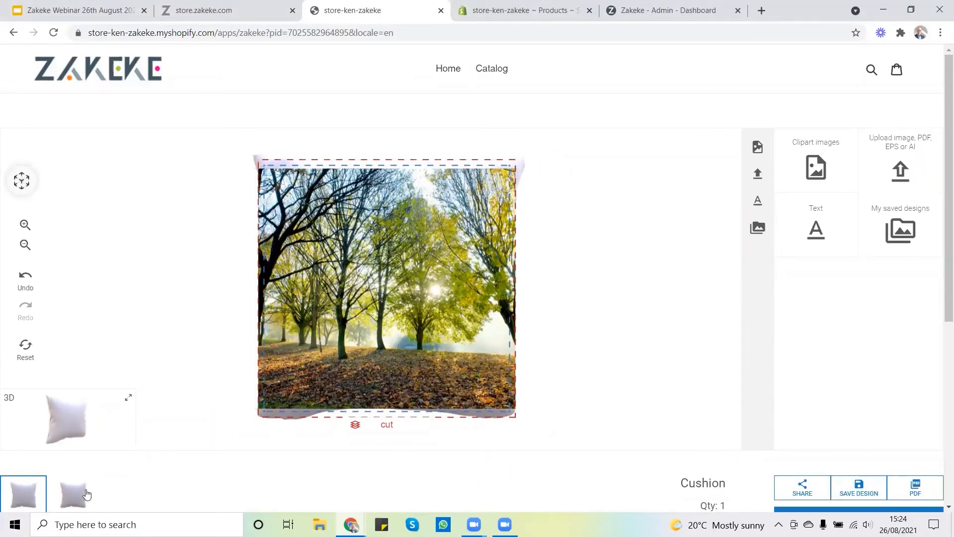
Add the white daffodils photo to the cushion's back side and enlarge it past the side cut lines
{"action": "left_click", "coordinate": [70, 496]}
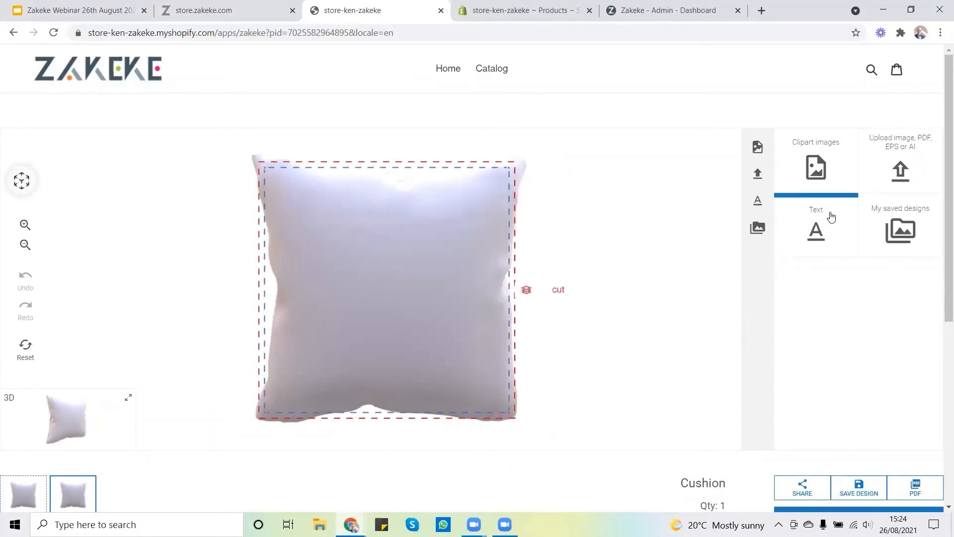
{"action": "left_click", "coordinate": [900, 170]}
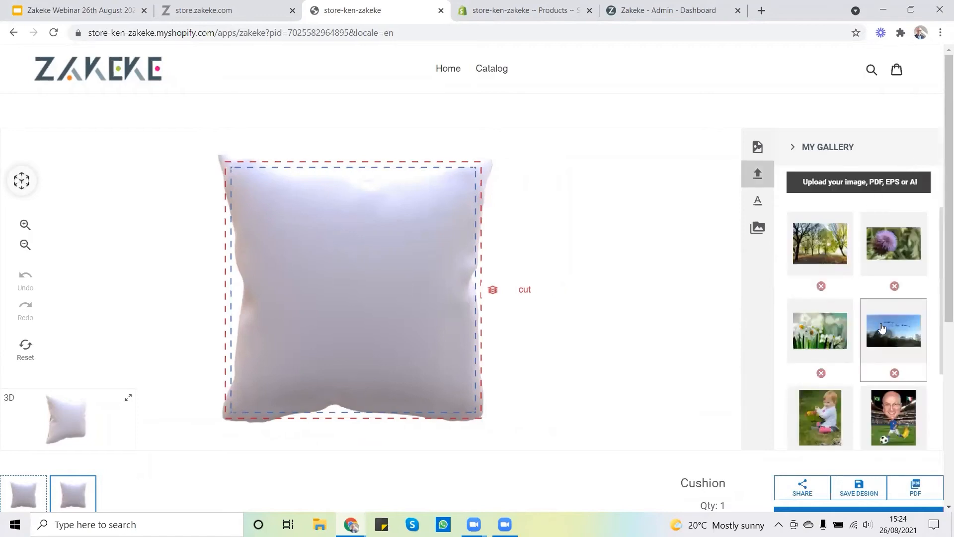
{"action": "left_click", "coordinate": [833, 332]}
{"action": "left_click_drag", "start_coordinate": [463, 366], "coordinate": [495, 420]}
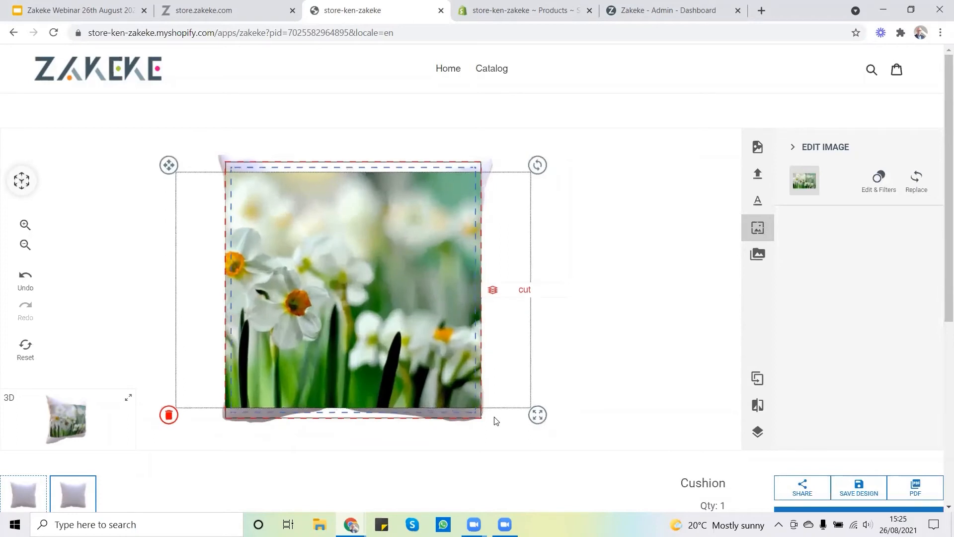
Inspect the cushion's seam and both sides in the enlarged 3D preview, close it, and turn the small preview to the front
{"action": "left_click", "coordinate": [128, 401]}
{"action": "left_click_drag", "start_coordinate": [404, 226], "coordinate": [397, 361]}
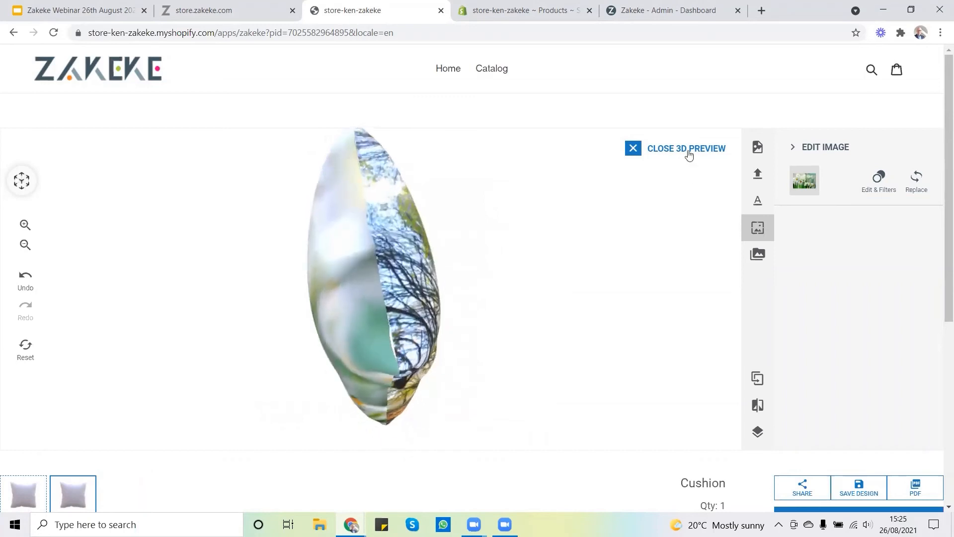
{"action": "left_click", "coordinate": [671, 152]}
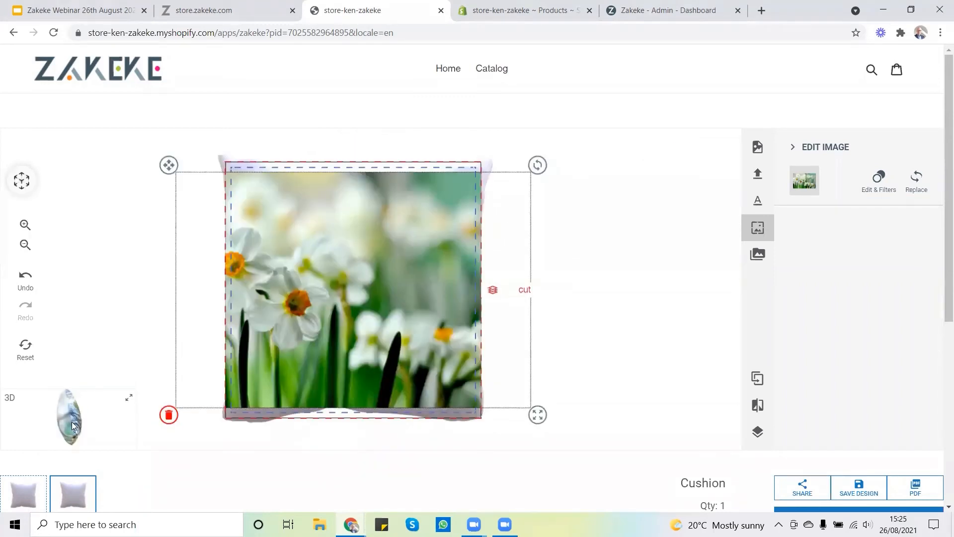
{"action": "left_click_drag", "start_coordinate": [67, 422], "coordinate": [152, 398]}
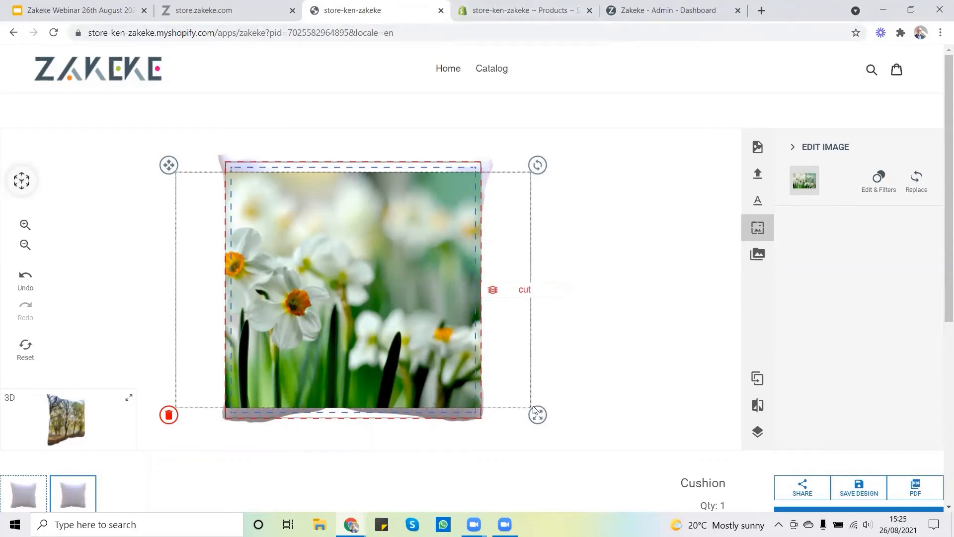
Enlarge the daffodils photo on the back and the trees photo on the front to cover the whole area inside the cut lines
{"action": "left_click_drag", "start_coordinate": [540, 420], "coordinate": [552, 435]}
{"action": "left_click", "coordinate": [24, 498]}
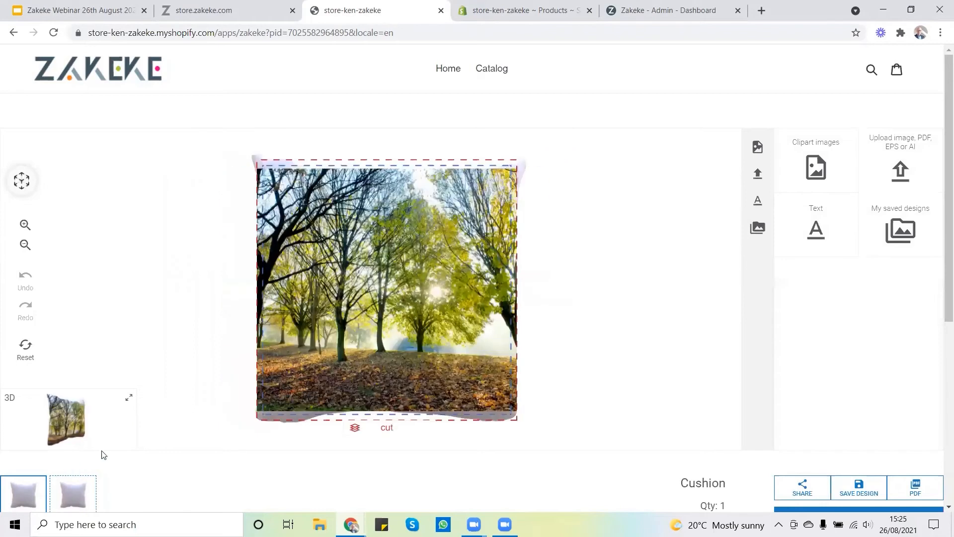
{"action": "left_click", "coordinate": [478, 325]}
{"action": "left_click_drag", "start_coordinate": [548, 423], "coordinate": [560, 436]}
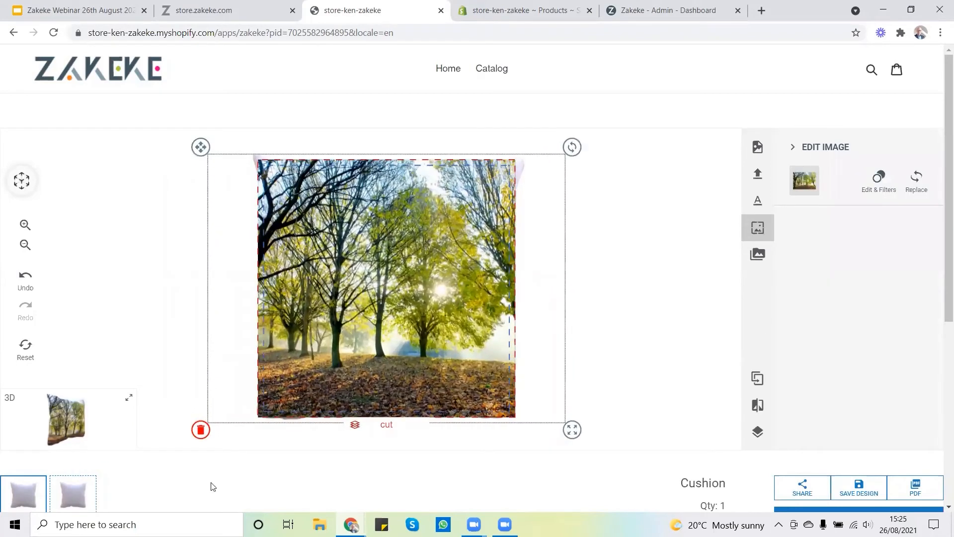
Examine both printed sides and the seam of the cushion in the enlarged 3D preview
{"action": "left_click", "coordinate": [130, 400]}
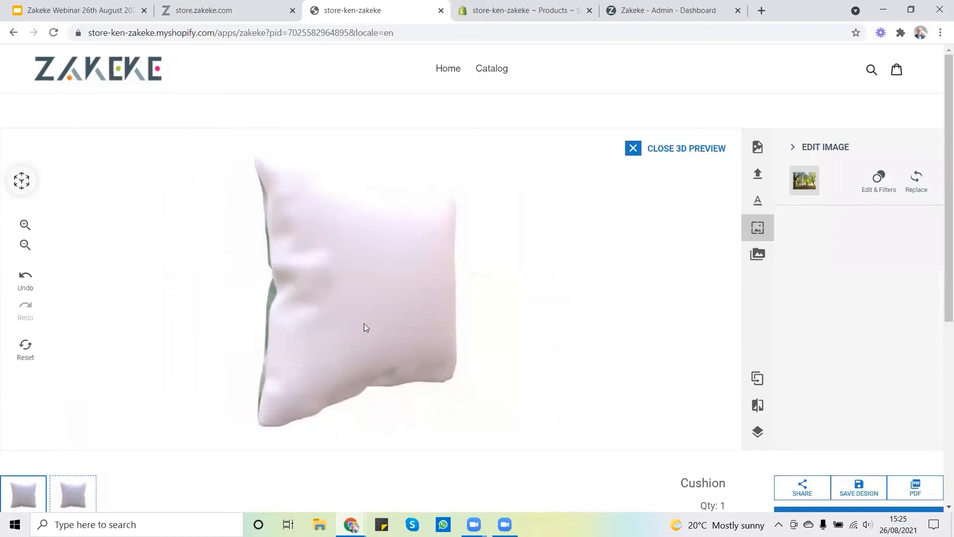
{"action": "left_click_drag", "start_coordinate": [316, 300], "coordinate": [366, 269]}
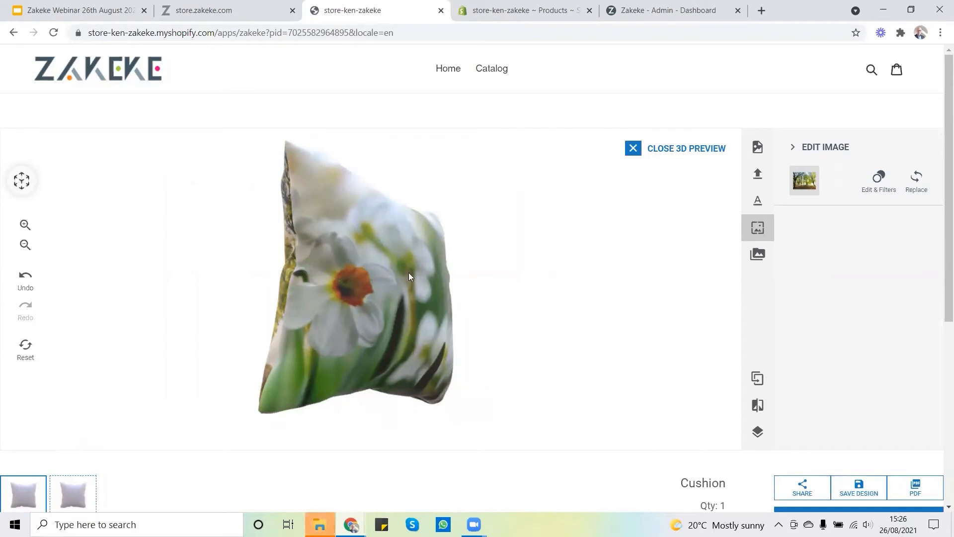
{"action": "left_click_drag", "start_coordinate": [409, 273], "coordinate": [378, 356]}
{"action": "left_click_drag", "start_coordinate": [389, 243], "coordinate": [197, 317]}
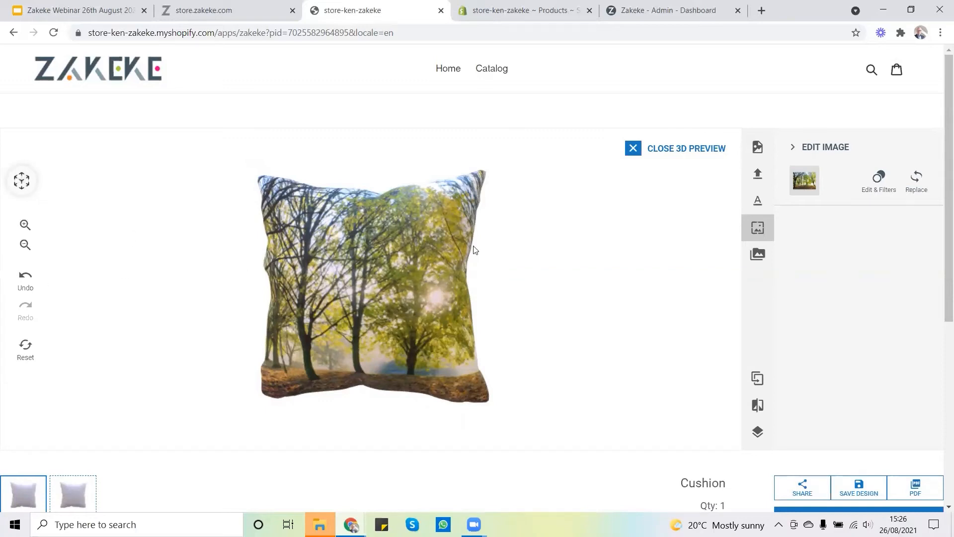
View the AR device choices and dismiss them, turn the cushion to its back, and close the 3D preview
{"action": "left_click", "coordinate": [21, 180]}
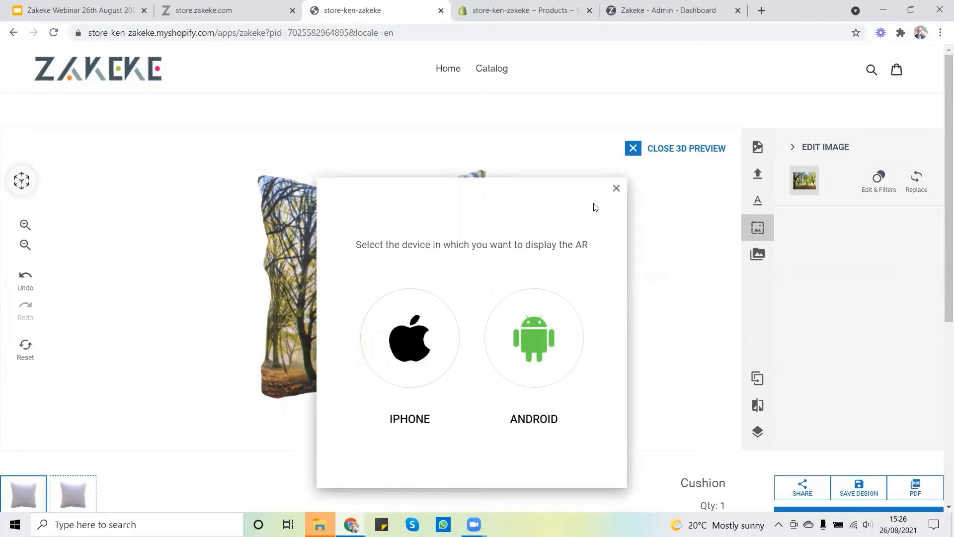
{"action": "left_click", "coordinate": [617, 189]}
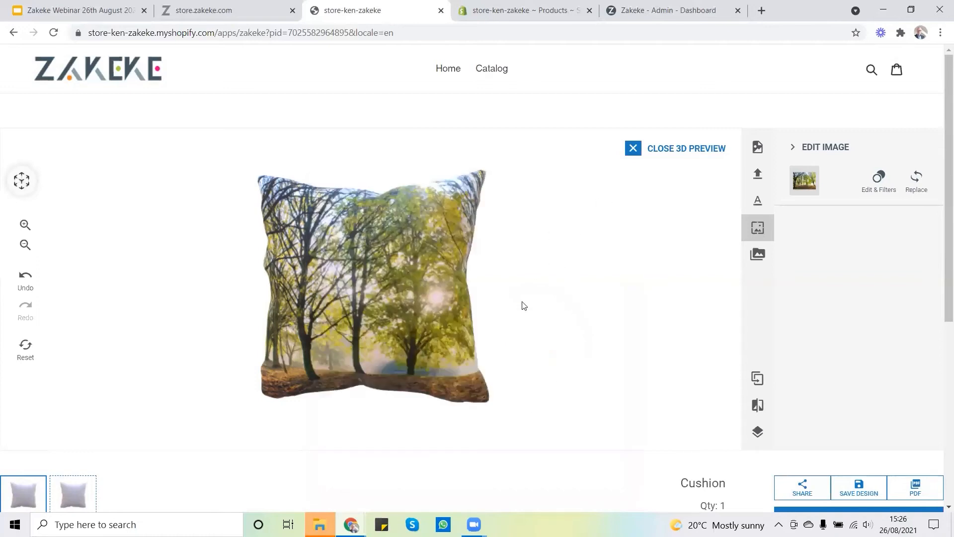
{"action": "left_click_drag", "start_coordinate": [376, 295], "coordinate": [273, 292]}
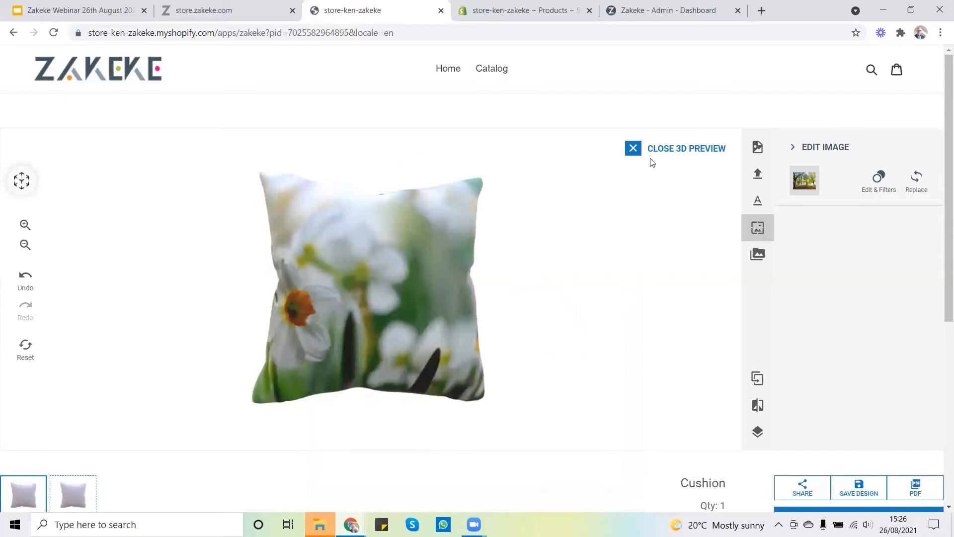
{"action": "left_click", "coordinate": [635, 150]}
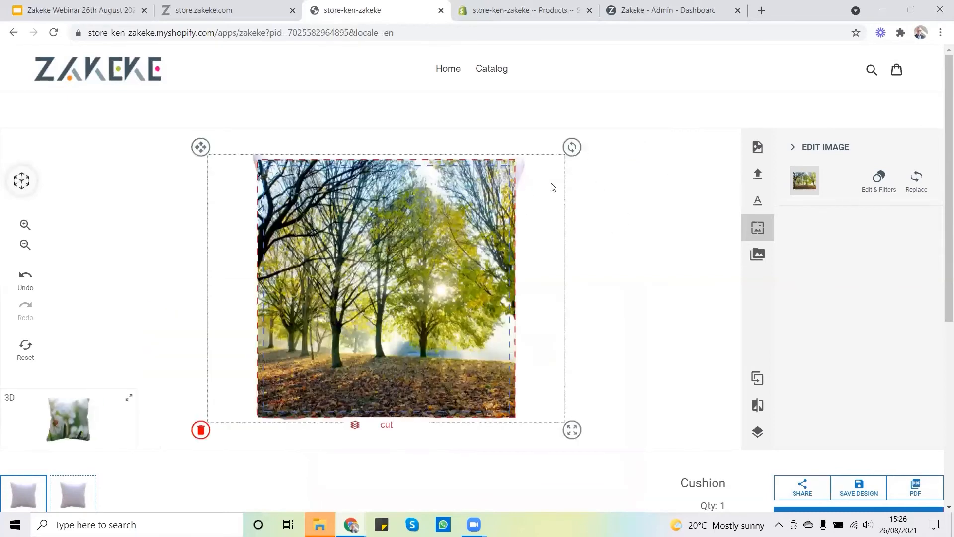
Switch to the Zakeke admin dashboard and open the Cushion from the customizable products in the testing customizer
{"action": "left_click", "coordinate": [663, 14]}
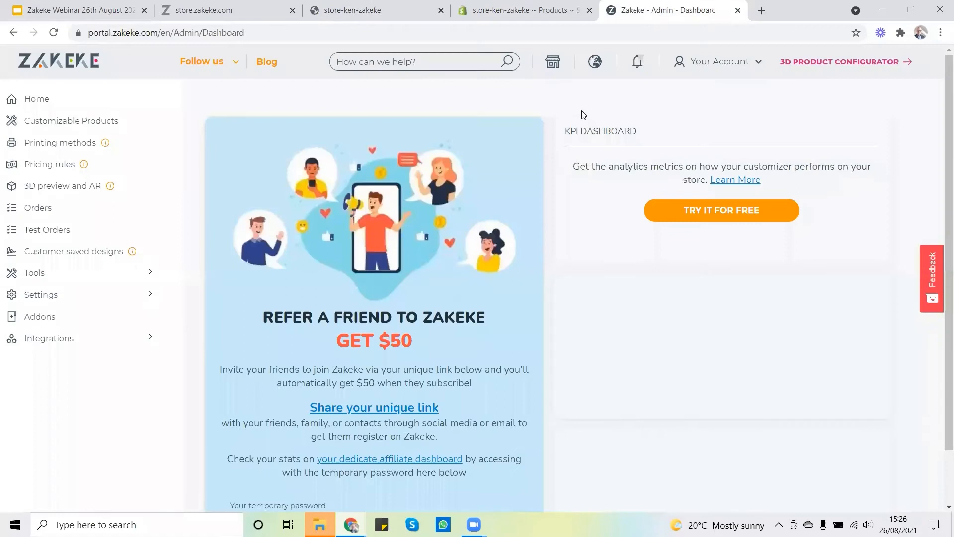
{"action": "left_click", "coordinate": [58, 122]}
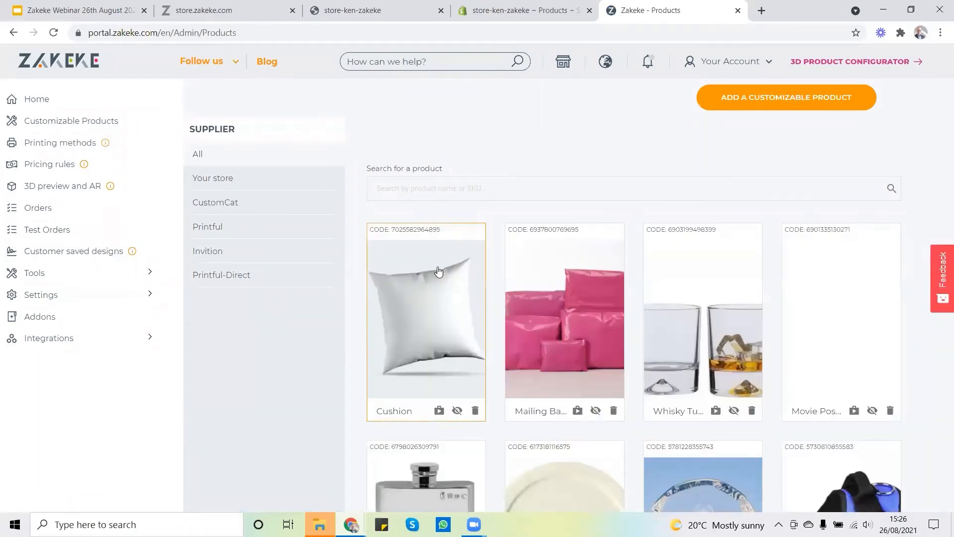
{"action": "left_click", "coordinate": [437, 411]}
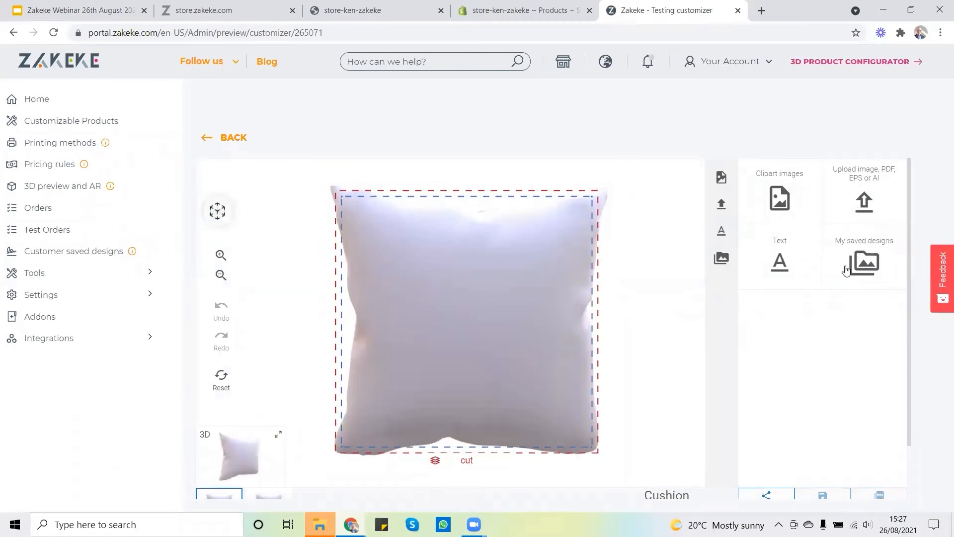
Upload the DSC_0023 daffodils photo to the cushion's front, then enlarge and position it to cover the whole area inside the cut lines
{"action": "left_click", "coordinate": [870, 179]}
{"action": "left_click", "coordinate": [819, 214]}
{"action": "left_click", "coordinate": [810, 259]}
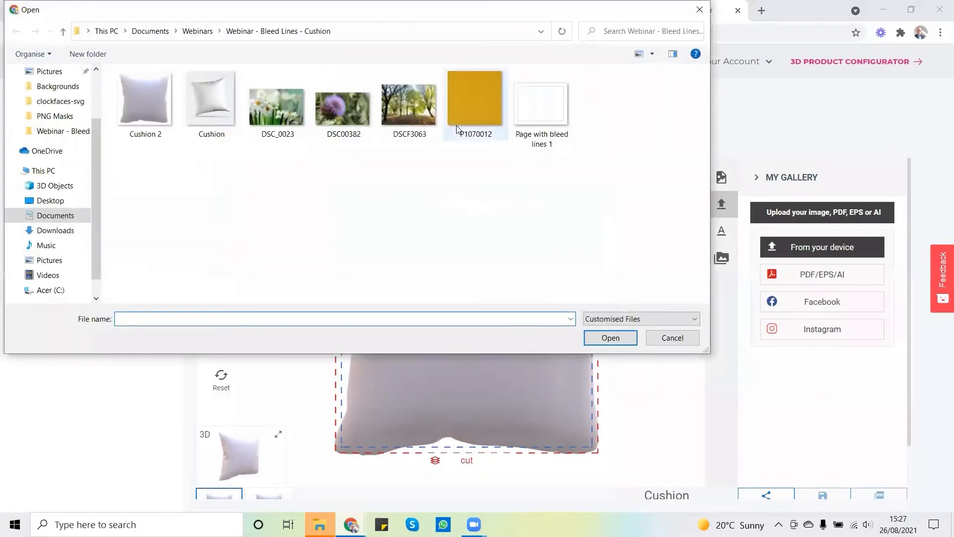
{"action": "left_click", "coordinate": [268, 120]}
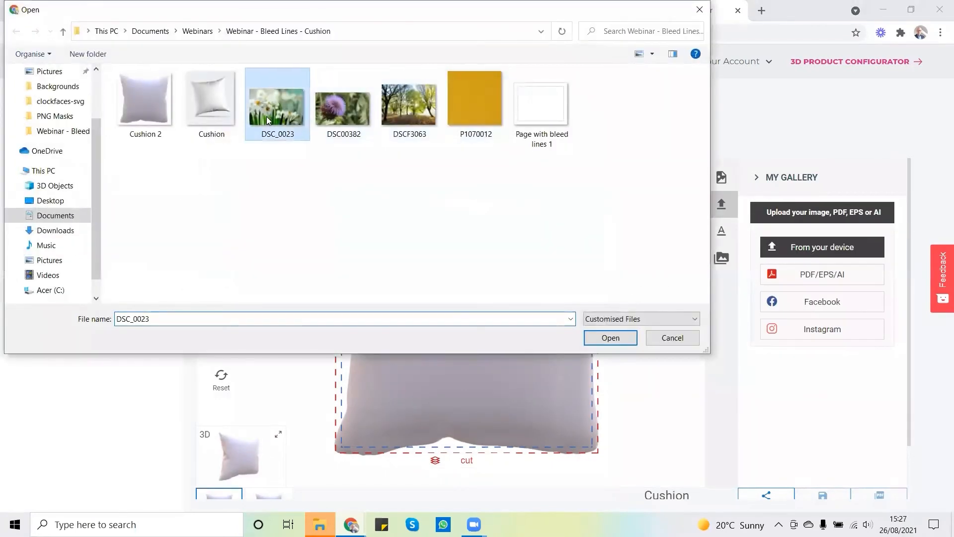
{"action": "left_click", "coordinate": [611, 337]}
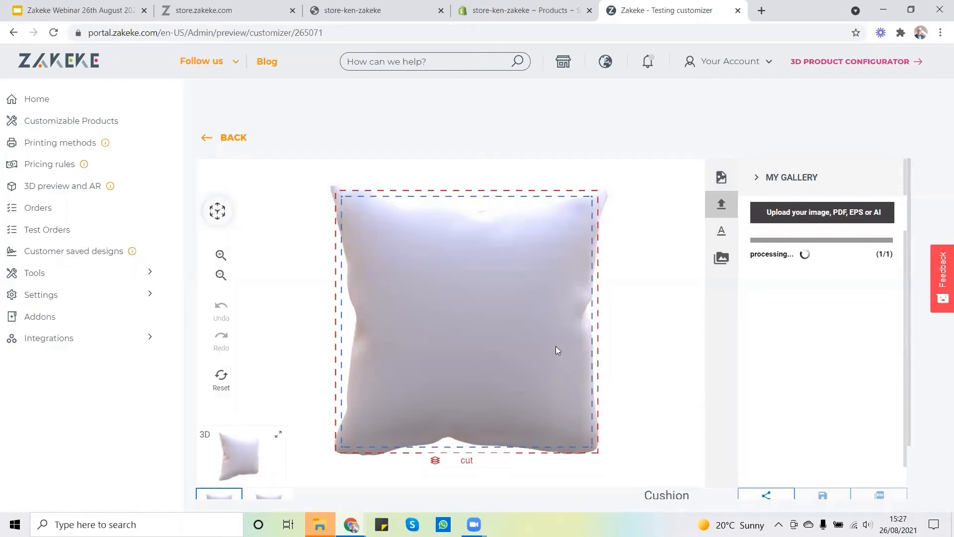
{"action": "left_click_drag", "start_coordinate": [580, 398], "coordinate": [606, 470]}
{"action": "left_click_drag", "start_coordinate": [446, 316], "coordinate": [511, 317]}
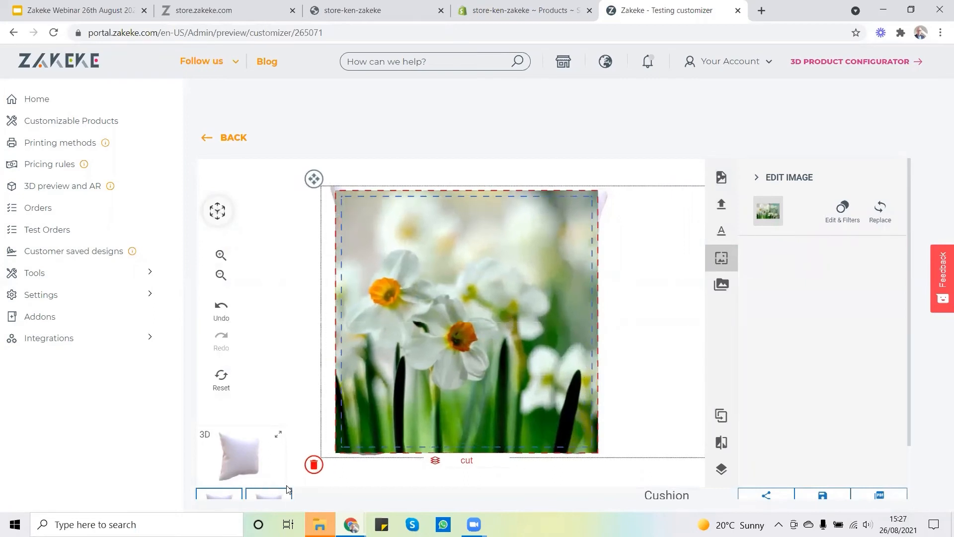
Upload the DSCF3063 trees photo to the cushion's back and enlarge and reposition it to fill the area inside the cut lines
{"action": "left_click", "coordinate": [272, 495]}
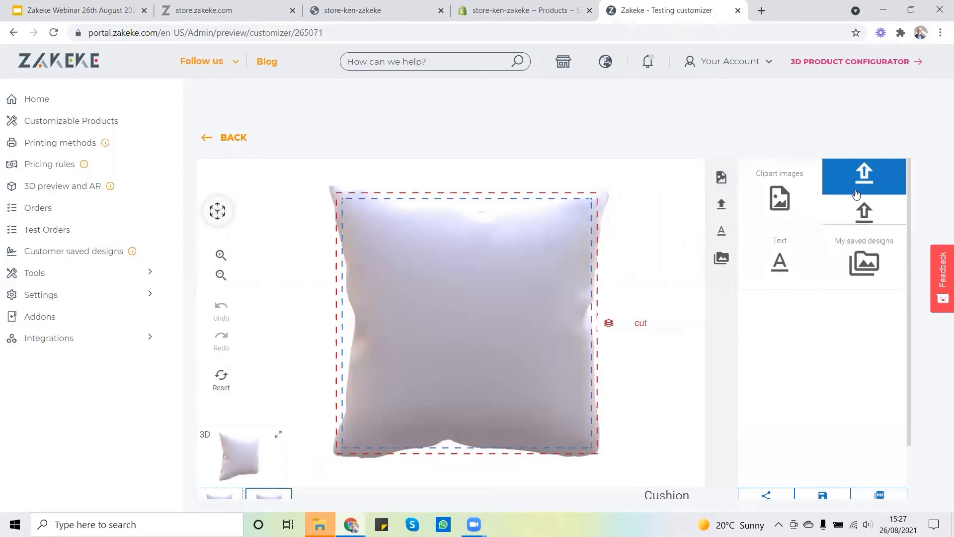
{"action": "left_click", "coordinate": [865, 191]}
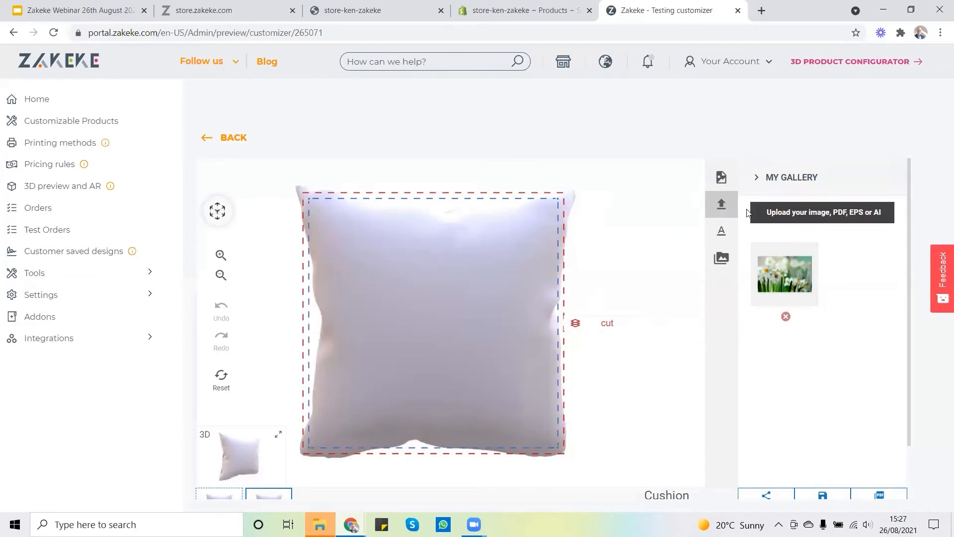
{"action": "left_click", "coordinate": [793, 212]}
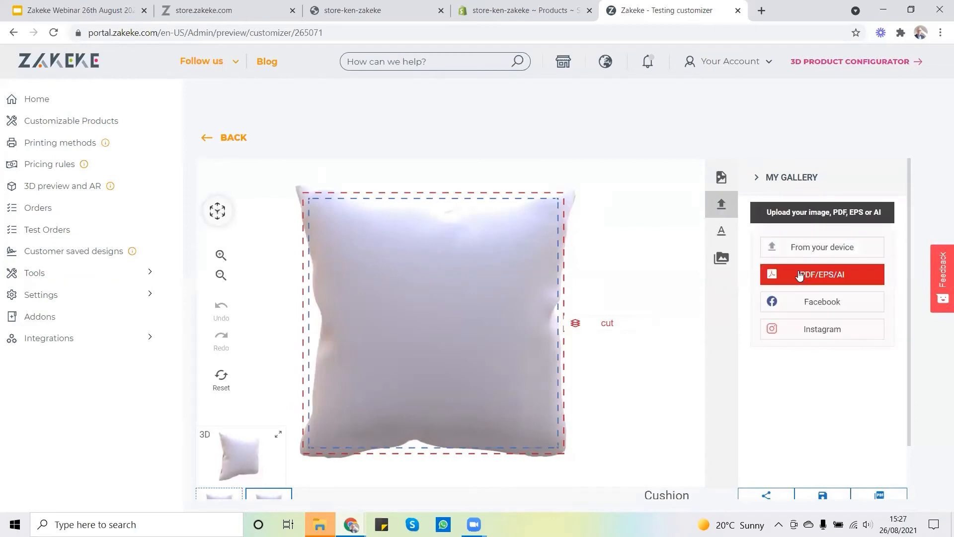
{"action": "left_click", "coordinate": [801, 246]}
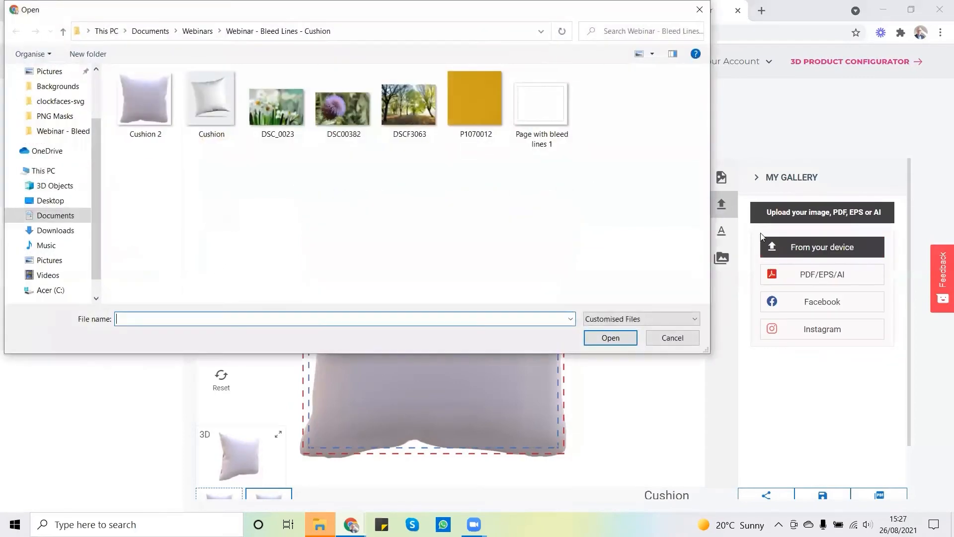
{"action": "left_click", "coordinate": [405, 106]}
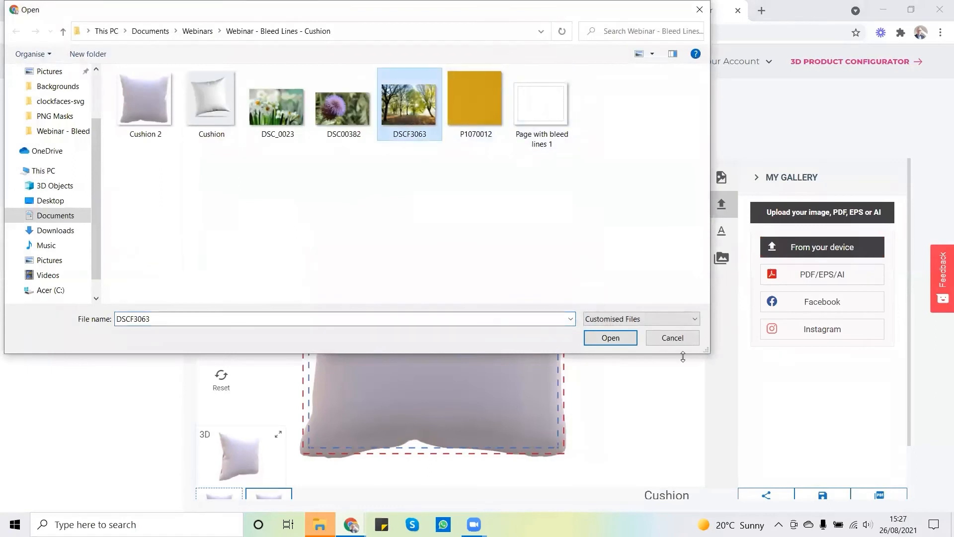
{"action": "left_click", "coordinate": [627, 342]}
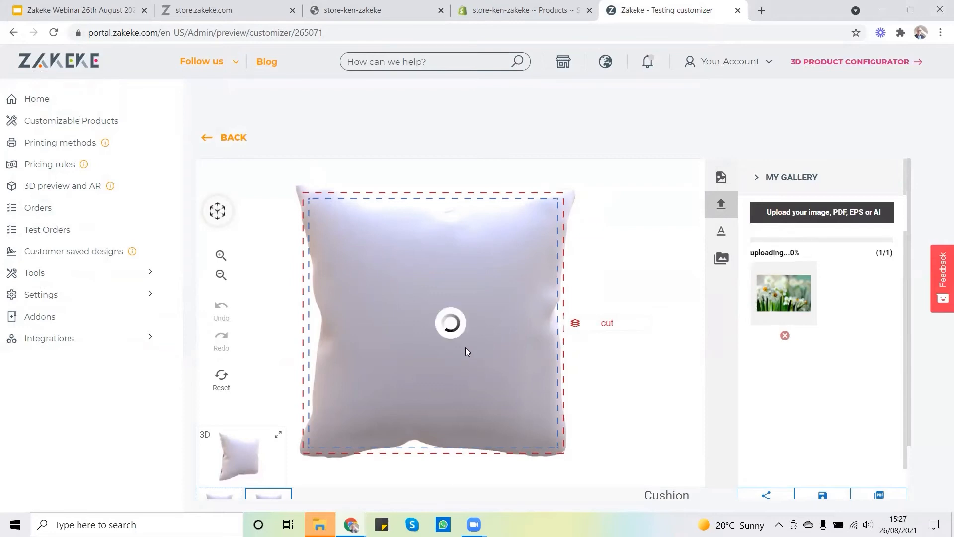
{"action": "left_click_drag", "start_coordinate": [545, 410], "coordinate": [584, 477]}
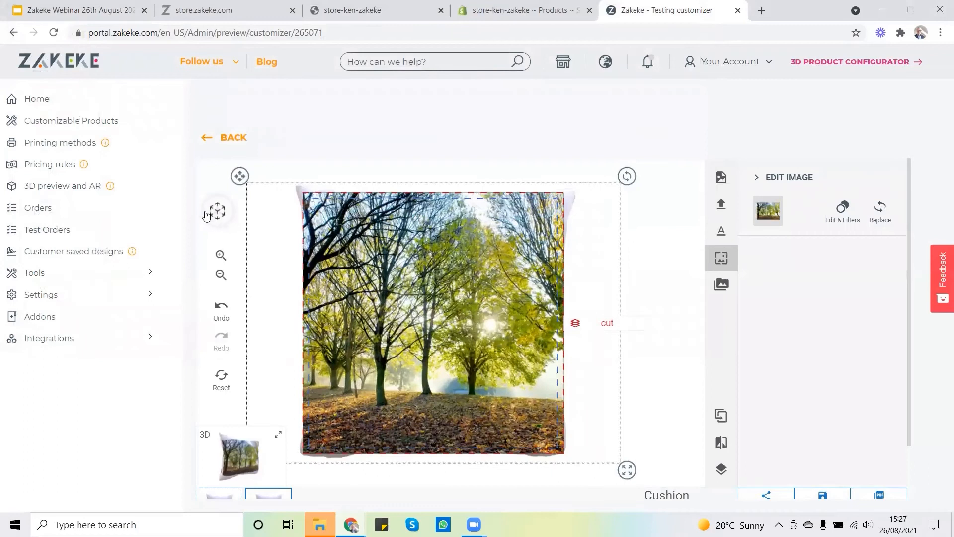
{"action": "left_click_drag", "start_coordinate": [241, 178], "coordinate": [274, 184]}
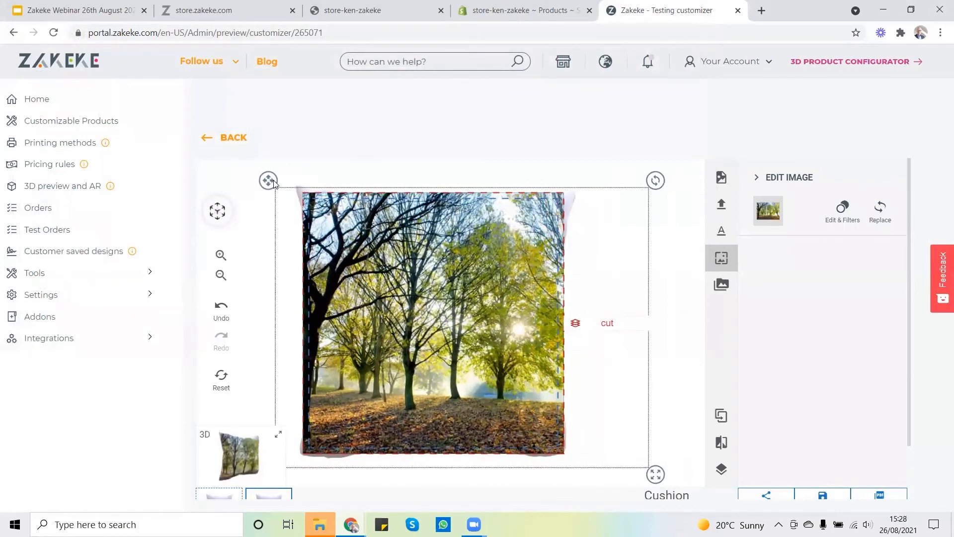
Check the cushion in the enlarged 3D preview, close it, and place a test order for the design
{"action": "left_click", "coordinate": [277, 435]}
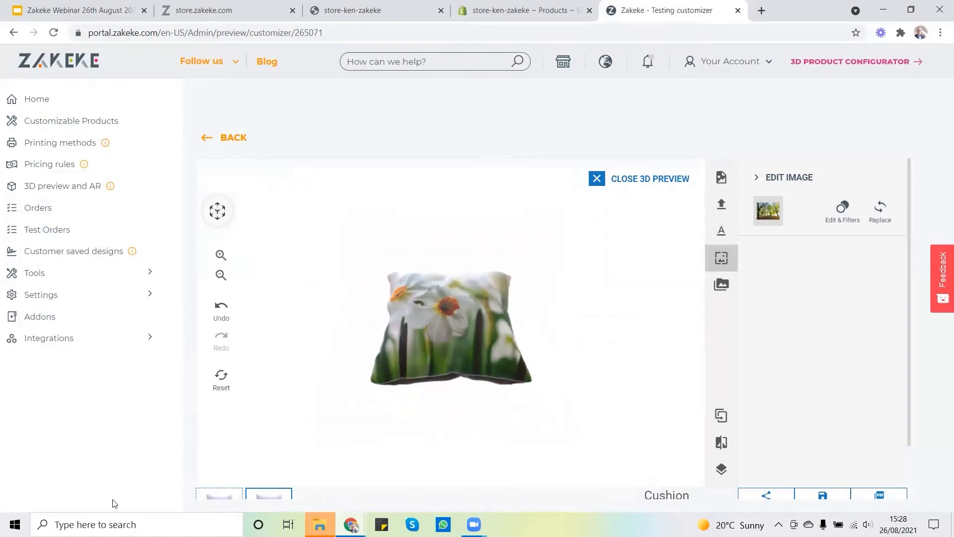
{"action": "left_click", "coordinate": [639, 181]}
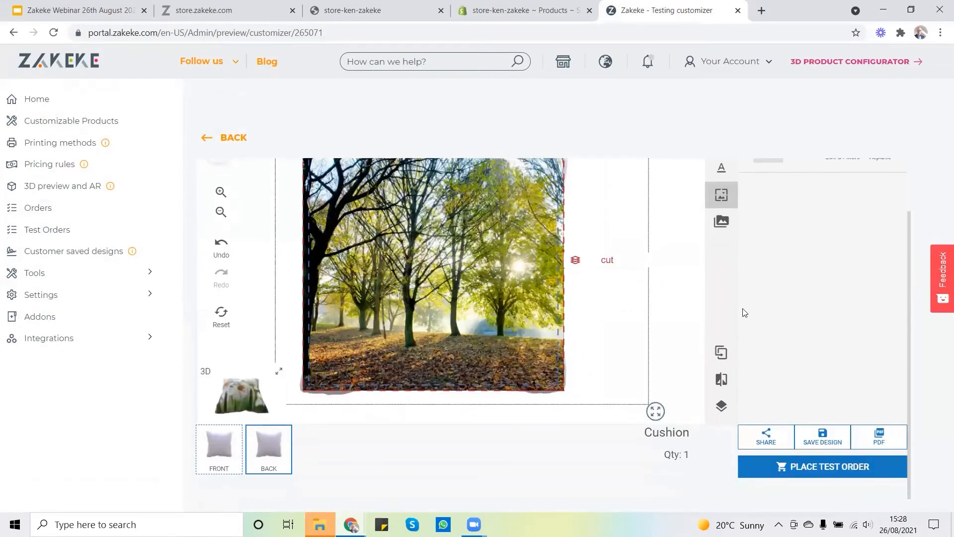
{"action": "left_click", "coordinate": [832, 467]}
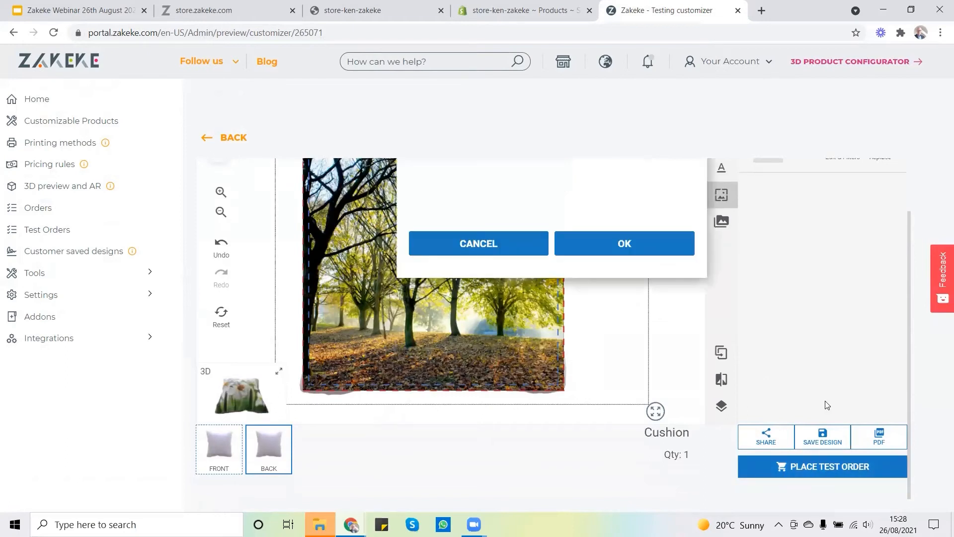
{"action": "left_click", "coordinate": [643, 243]}
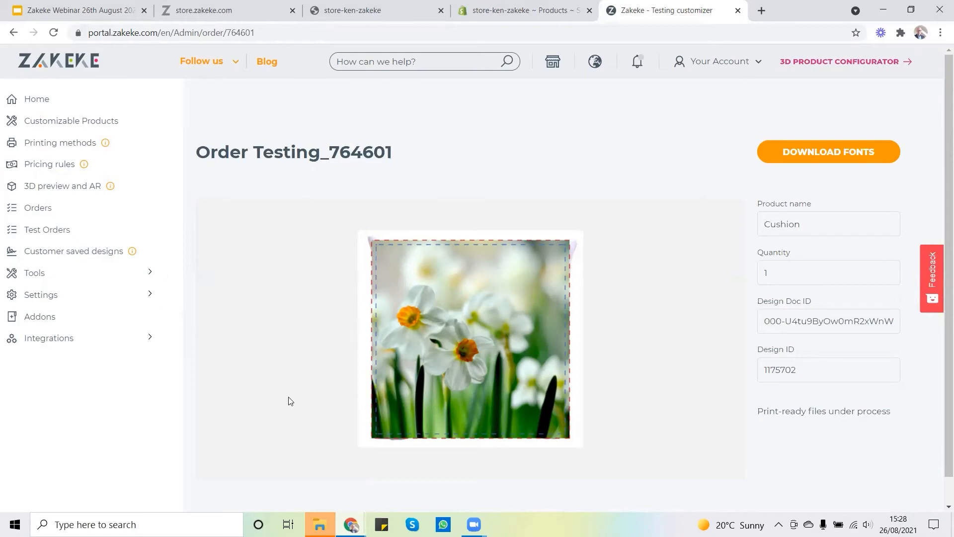
Open the test orders list, expand the newest order's preview, and view the cushion's back and front designs
{"action": "left_click", "coordinate": [39, 232]}
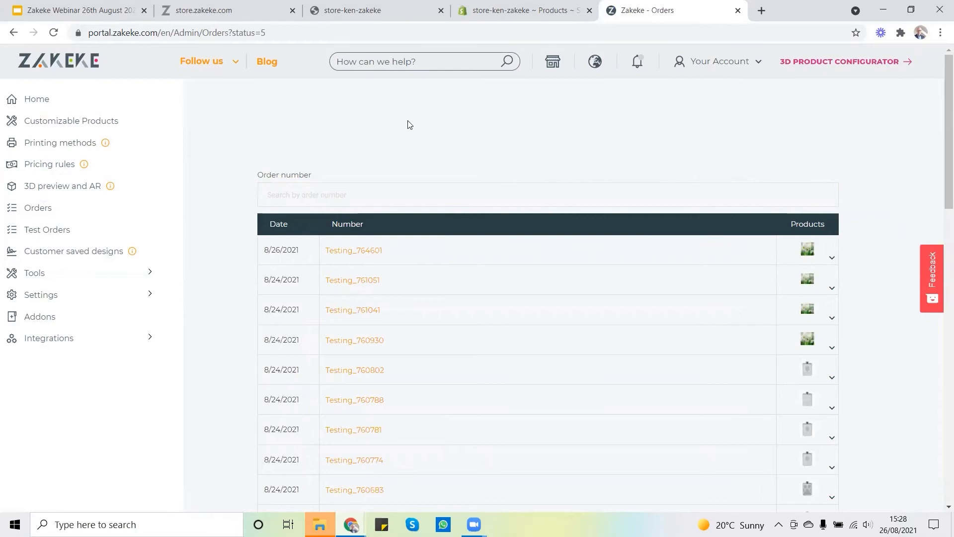
{"action": "left_click", "coordinate": [832, 257]}
{"action": "scroll", "coordinate": [689, 247], "scroll_direction": "down", "scroll_amount": 2}
{"action": "scroll", "coordinate": [689, 247], "scroll_direction": "down", "scroll_amount": 2}
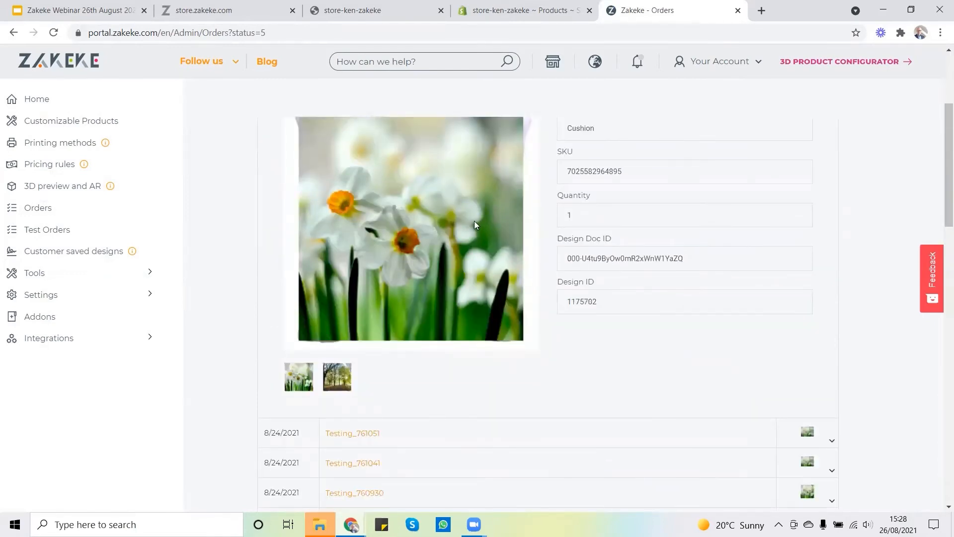
{"action": "left_click", "coordinate": [337, 378]}
{"action": "left_click", "coordinate": [301, 380]}
{"action": "scroll", "coordinate": [592, 302], "scroll_direction": "up", "scroll_amount": 4}
{"action": "scroll", "coordinate": [589, 302], "scroll_direction": "down", "scroll_amount": 3}
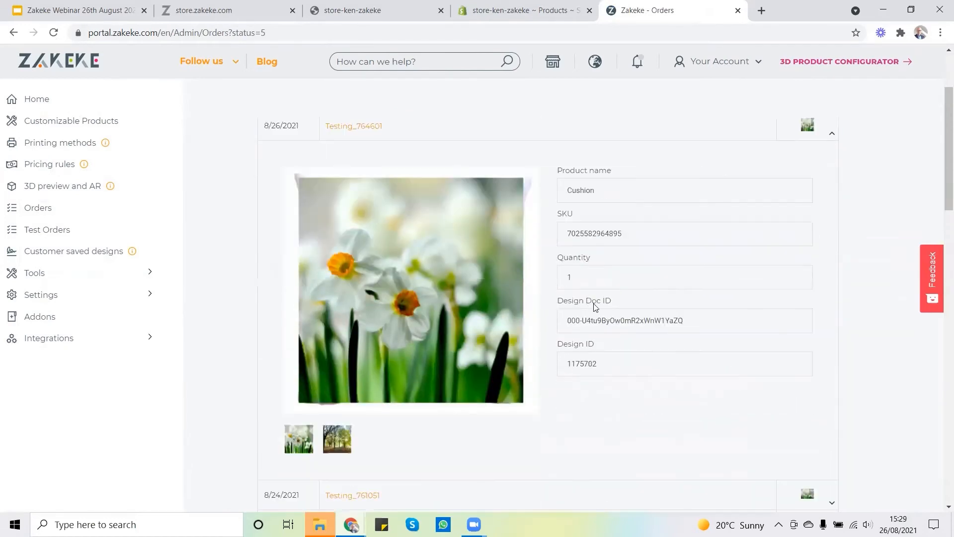
Examine the SKU and Design Doc ID in the expanded cushion order's details
{"action": "double_click", "coordinate": [602, 232]}
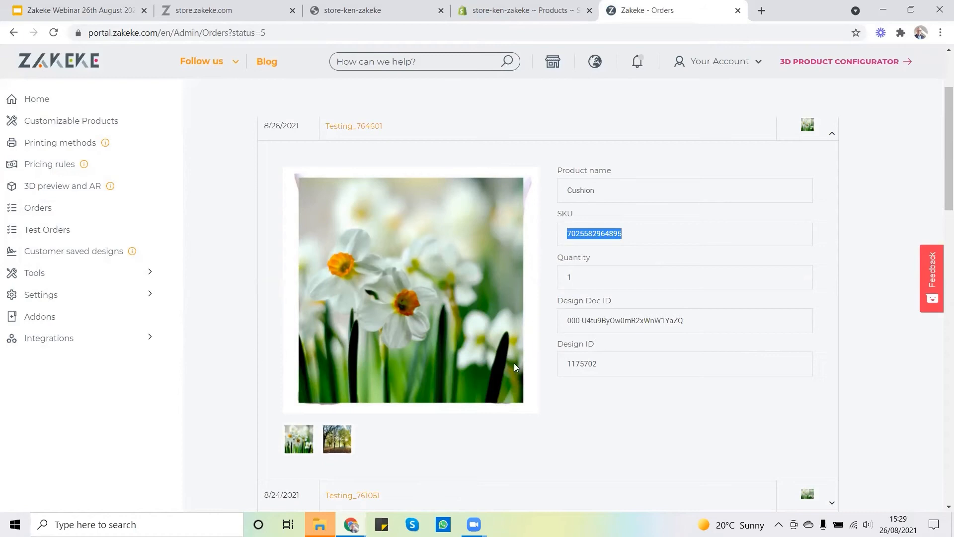
{"action": "scroll", "coordinate": [514, 367], "scroll_direction": "up", "scroll_amount": 1}
{"action": "scroll", "coordinate": [514, 374], "scroll_direction": "down", "scroll_amount": 3}
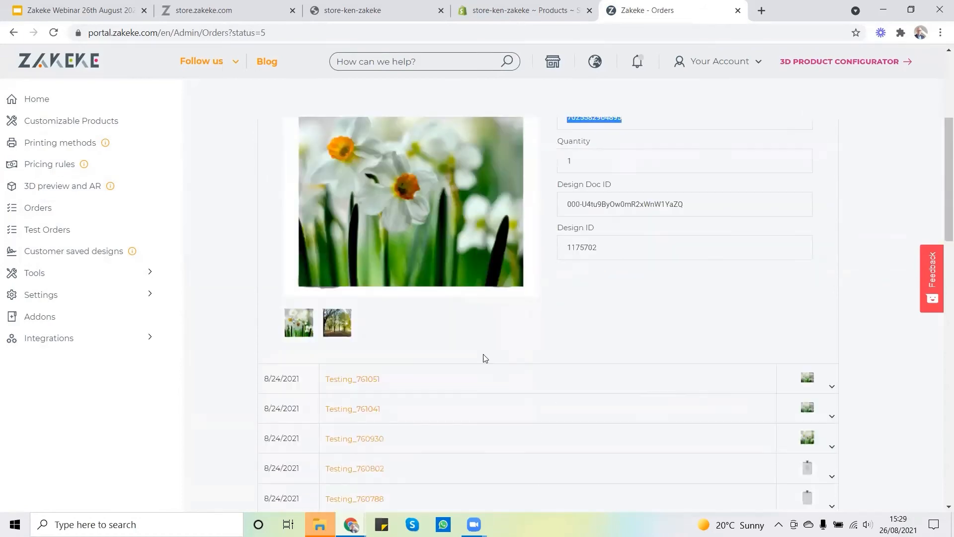
{"action": "triple_click", "coordinate": [630, 191]}
{"action": "left_click", "coordinate": [620, 287]}
{"action": "scroll", "coordinate": [539, 288], "scroll_direction": "up", "scroll_amount": 4}
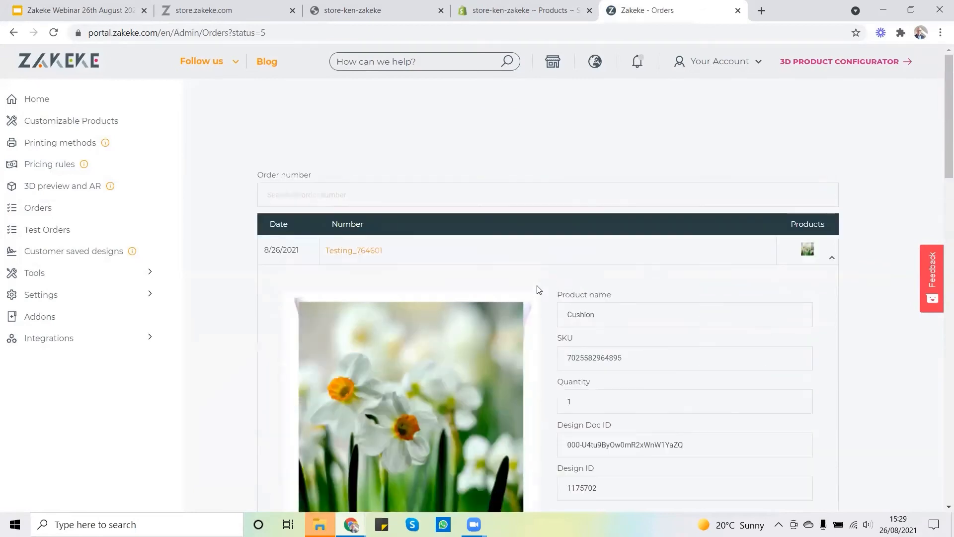
Open the newest cushion test order's page twice to check its print-ready files, returning to the test orders list each time
{"action": "left_click", "coordinate": [358, 249]}
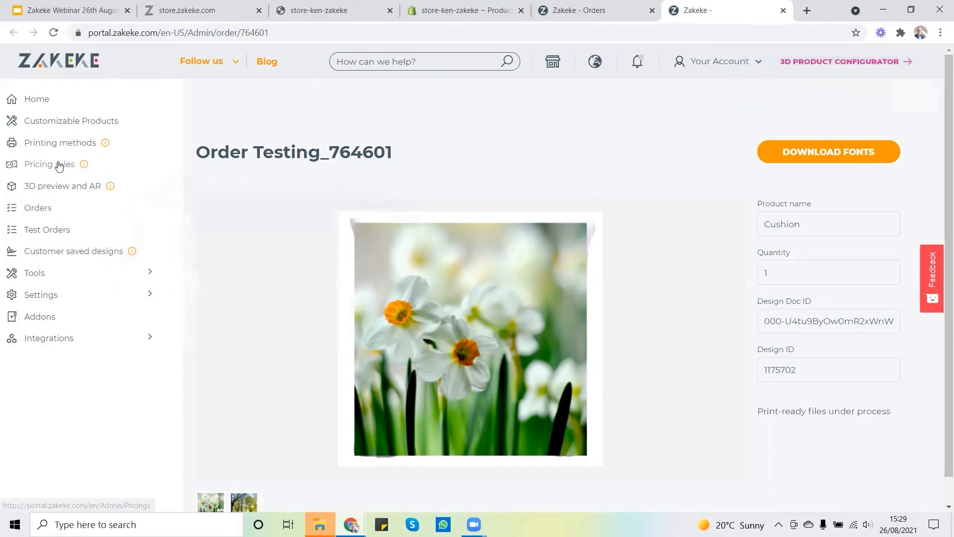
{"action": "left_click", "coordinate": [47, 230]}
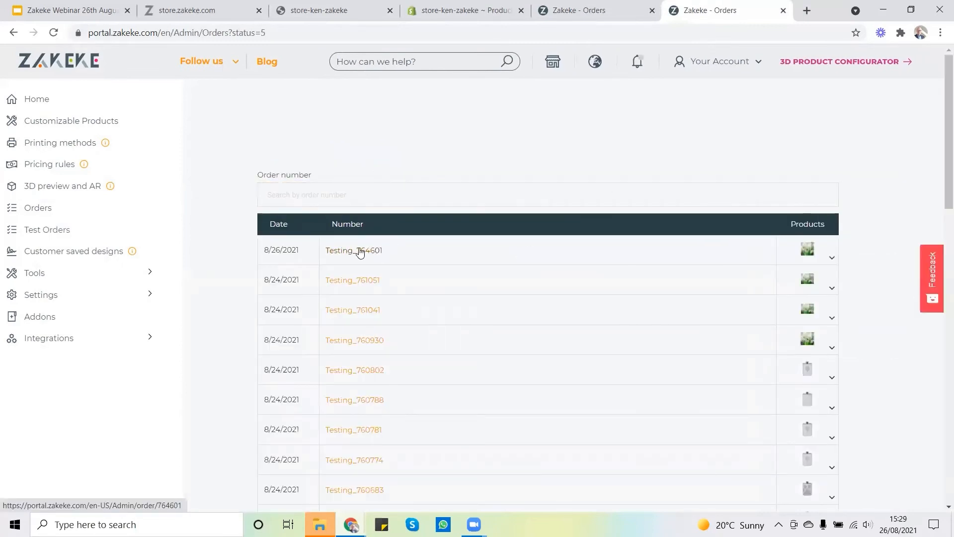
{"action": "left_click", "coordinate": [360, 251]}
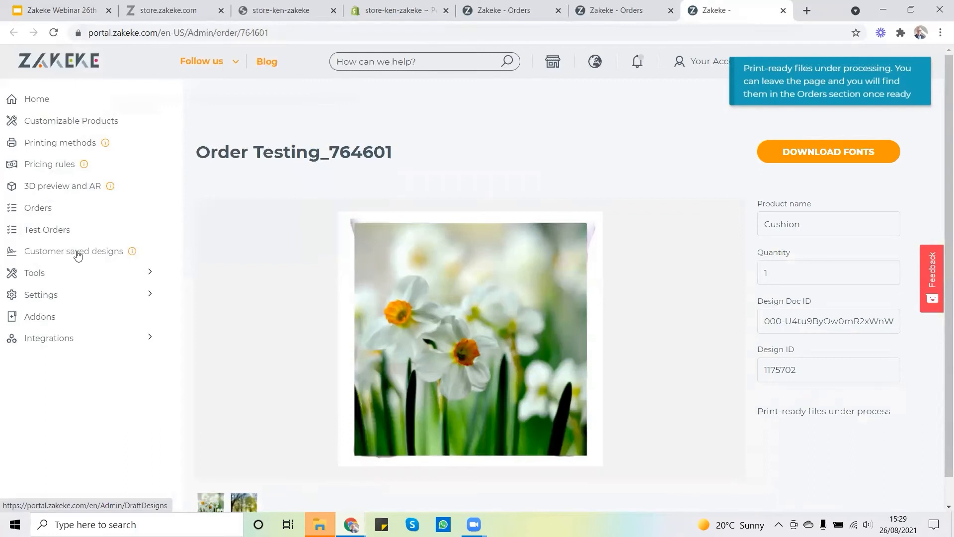
{"action": "left_click", "coordinate": [55, 230]}
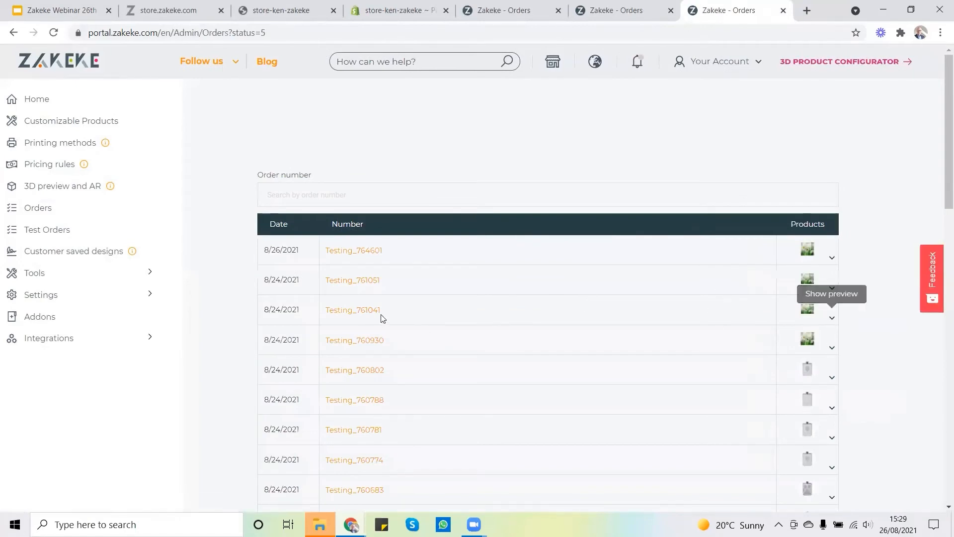
Open the earlier Movie Posters test order, review its print-ready file formats and download options, and return to the test orders list
{"action": "left_click", "coordinate": [354, 311]}
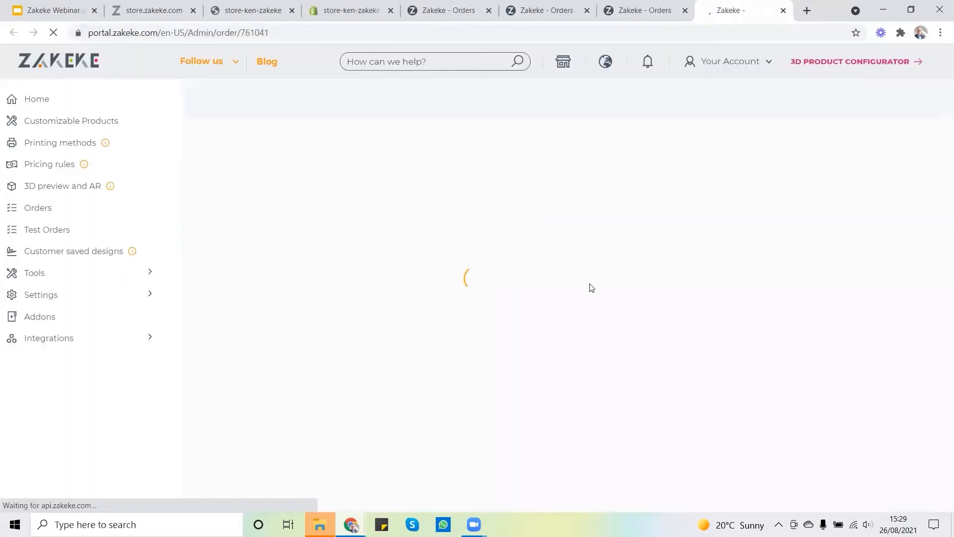
{"action": "scroll", "coordinate": [589, 286], "scroll_direction": "down", "scroll_amount": 1}
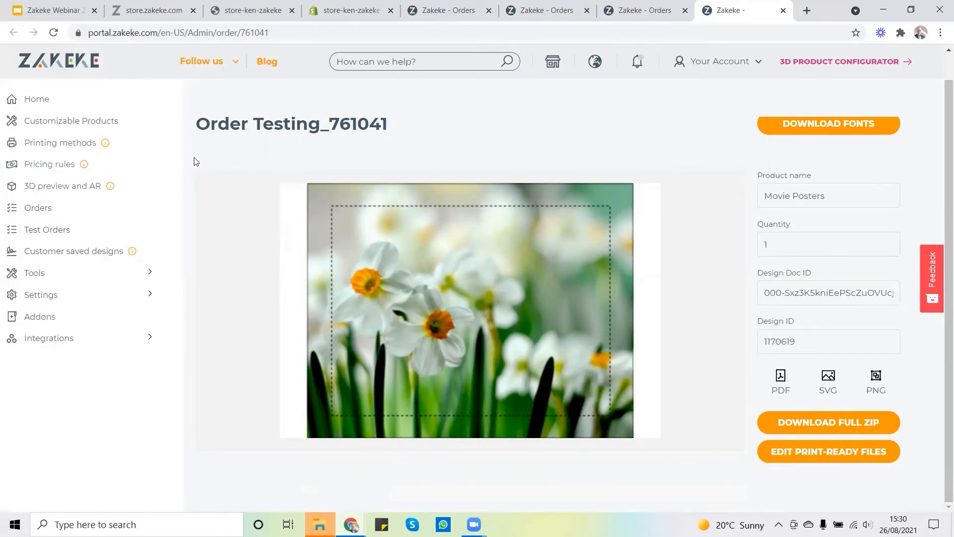
{"action": "left_click", "coordinate": [58, 231]}
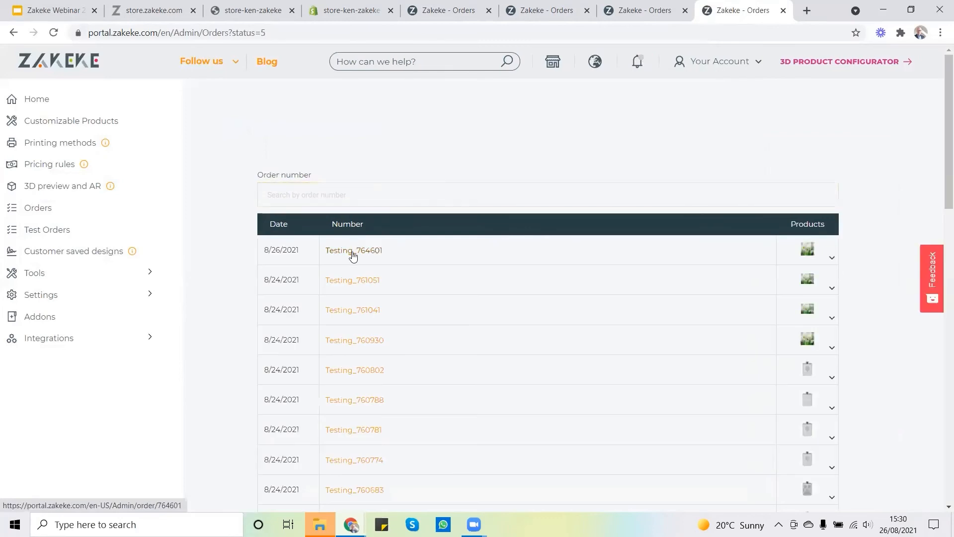
Recheck the newest cushion order's print-ready files, return to the list, and open the earlier cushion test order dated 8/24/2021
{"action": "left_click", "coordinate": [353, 252]}
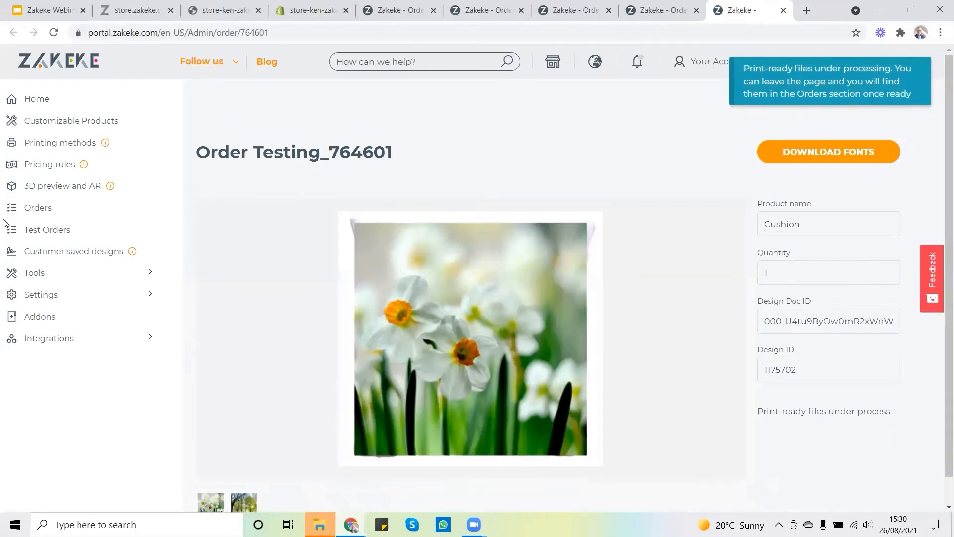
{"action": "left_click", "coordinate": [45, 231]}
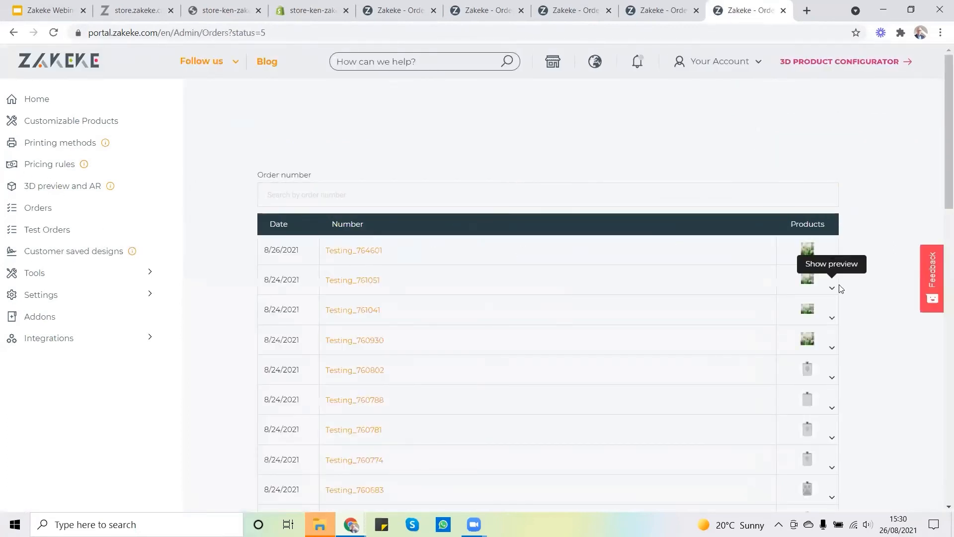
{"action": "left_click", "coordinate": [362, 341]}
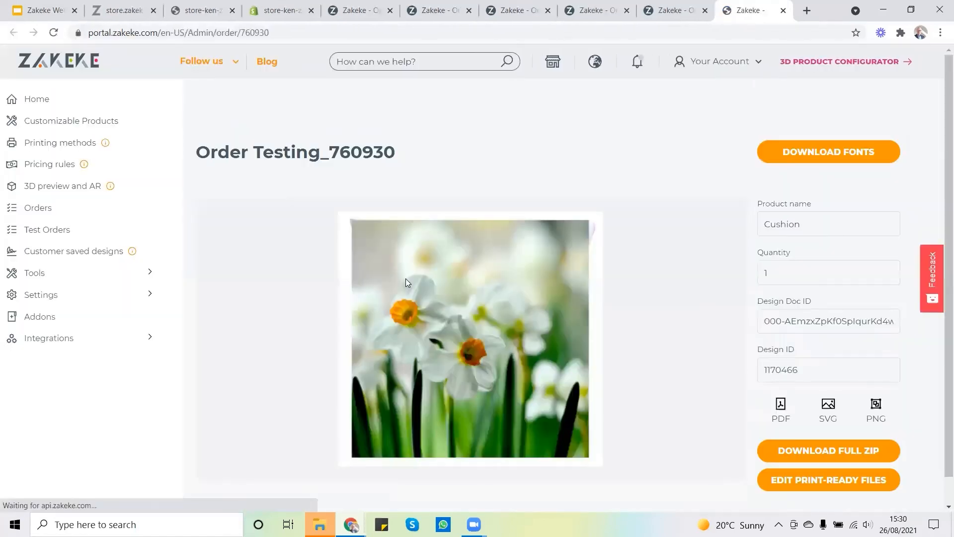
Download the full ZIP of the cushion order's print-ready files and open the downloaded archive
{"action": "scroll", "coordinate": [406, 282], "scroll_direction": "down", "scroll_amount": 1}
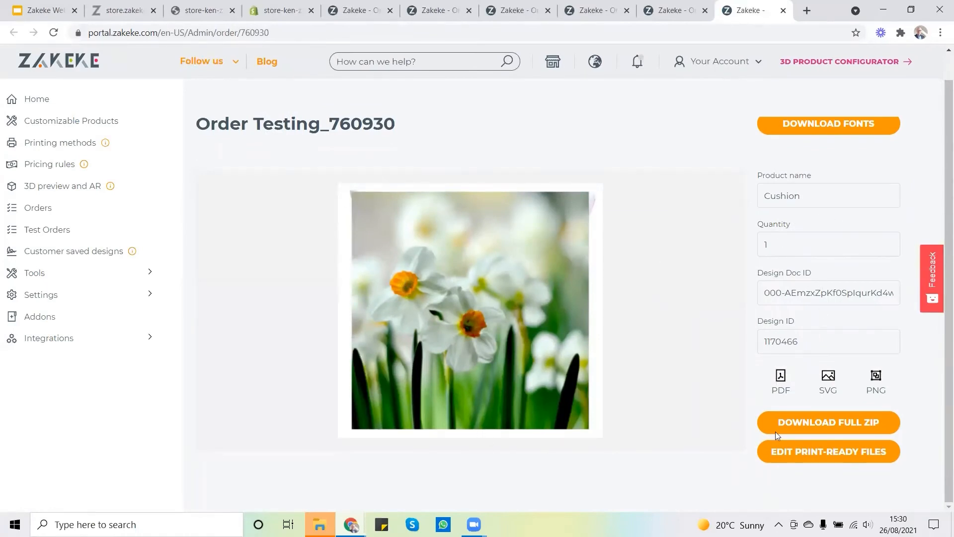
{"action": "left_click", "coordinate": [839, 427]}
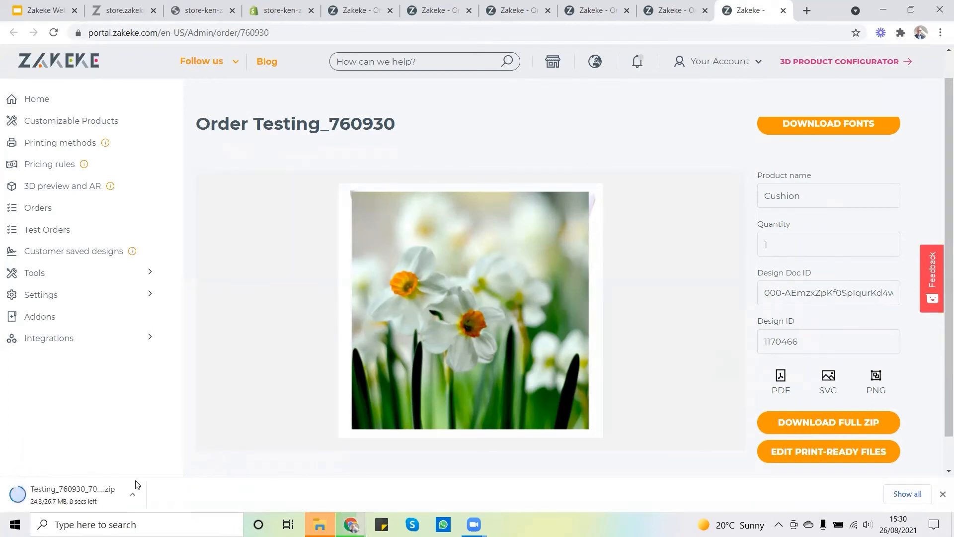
{"action": "left_click", "coordinate": [48, 496]}
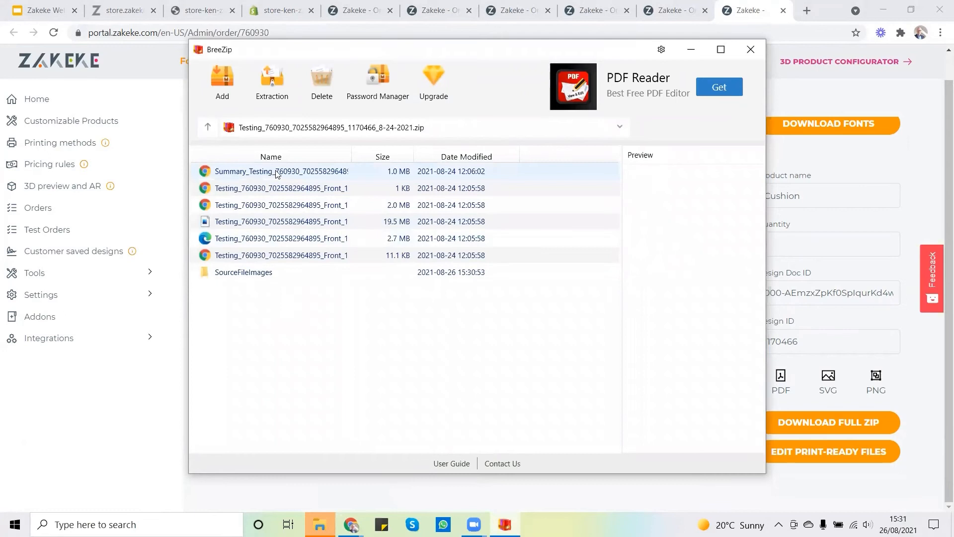
Open the order summary PDF from the archive and review its order details, customized front area and design items details
{"action": "left_click_drag", "start_coordinate": [352, 157], "coordinate": [484, 168]}
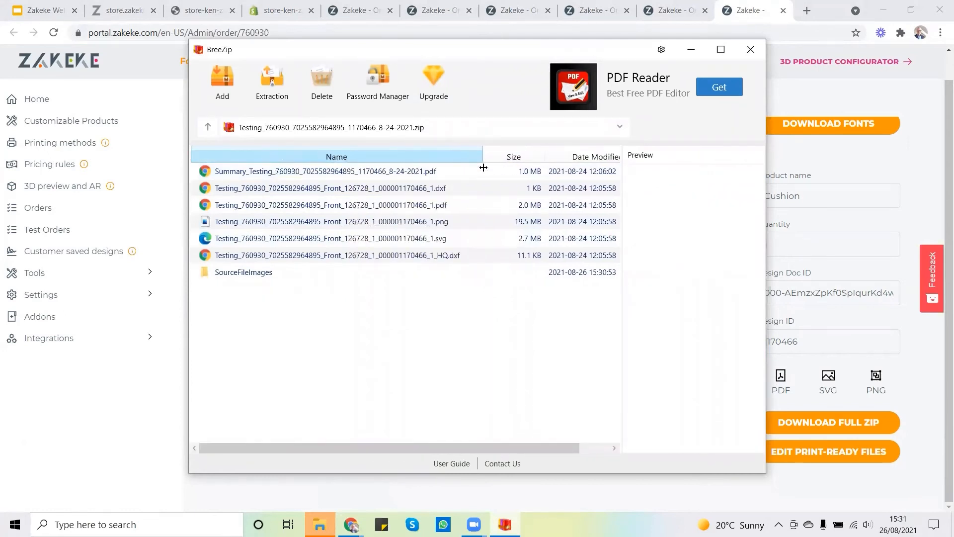
{"action": "double_click", "coordinate": [279, 171]}
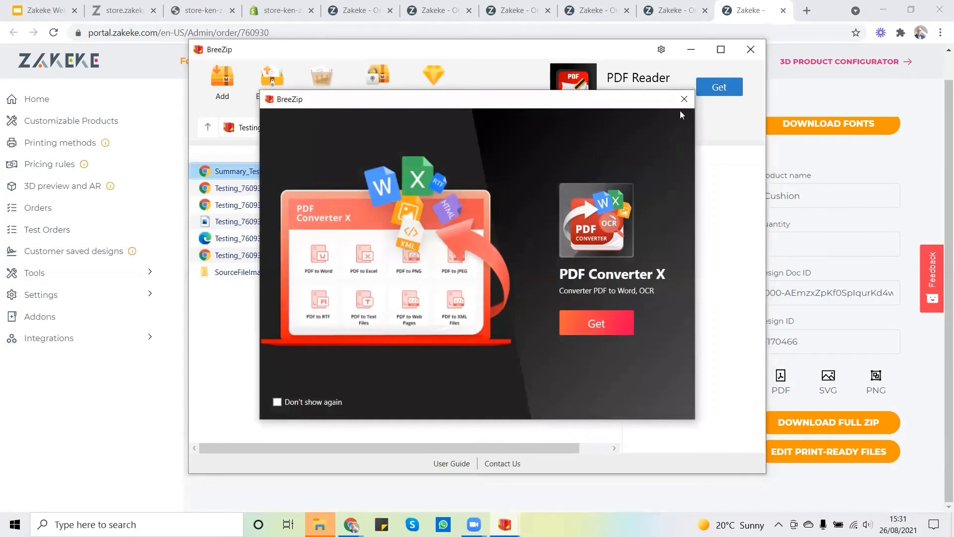
{"action": "left_click", "coordinate": [684, 99]}
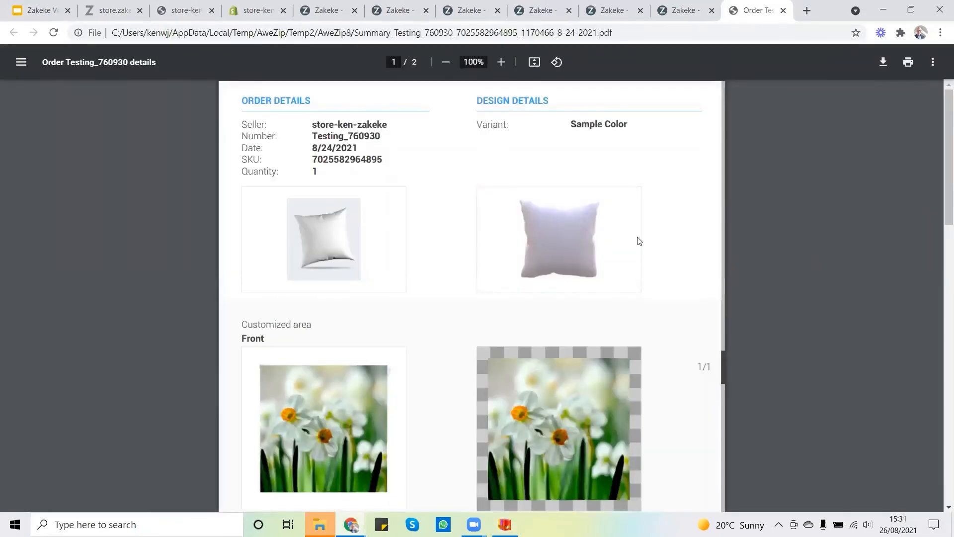
{"action": "scroll", "coordinate": [941, 205], "scroll_direction": "down", "scroll_amount": 3}
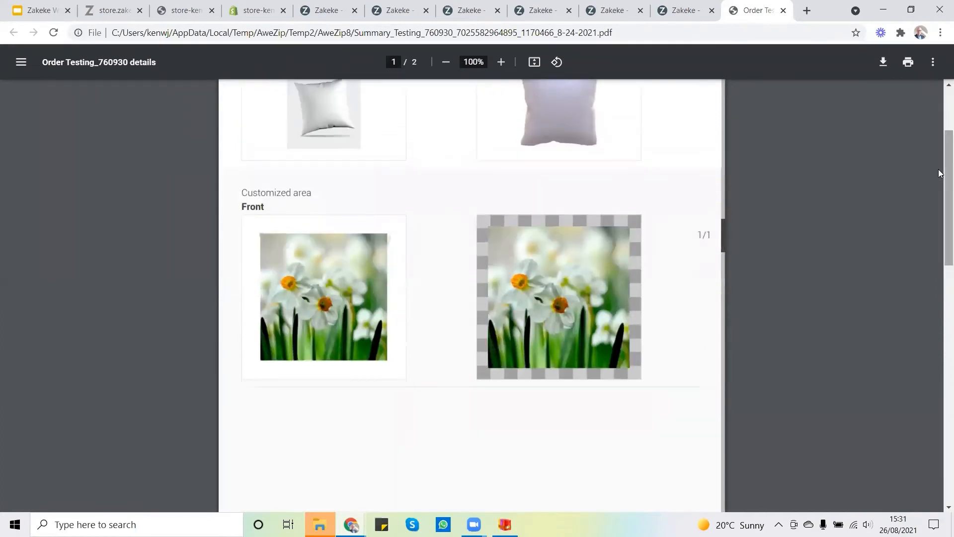
{"action": "scroll", "coordinate": [940, 199], "scroll_direction": "down", "scroll_amount": 2}
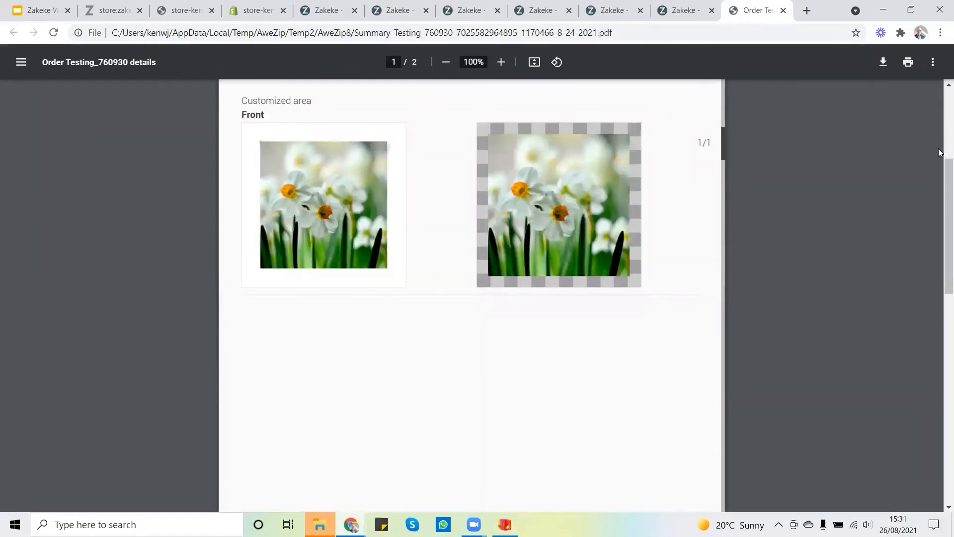
{"action": "left_click_drag", "start_coordinate": [940, 179], "coordinate": [934, 290]}
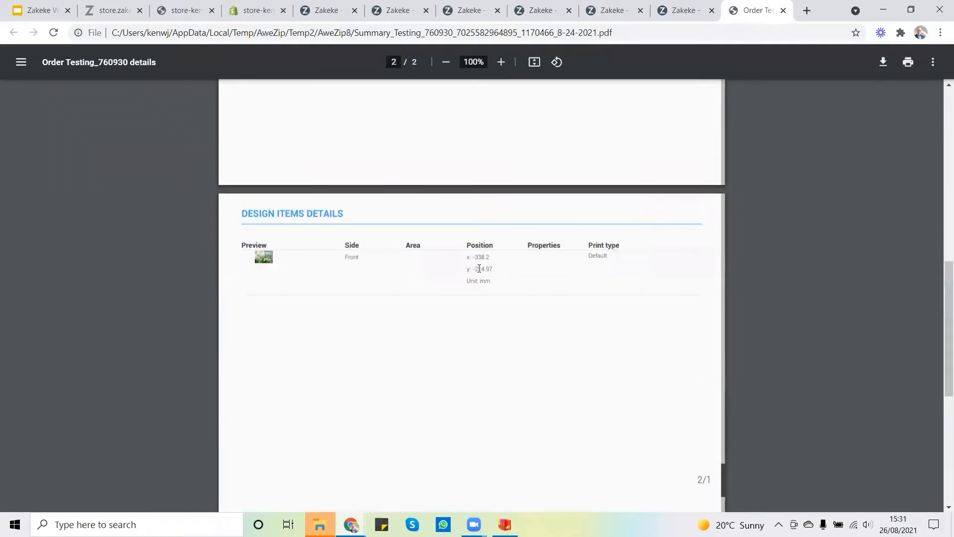
{"action": "left_click_drag", "start_coordinate": [939, 284], "coordinate": [939, 66]}
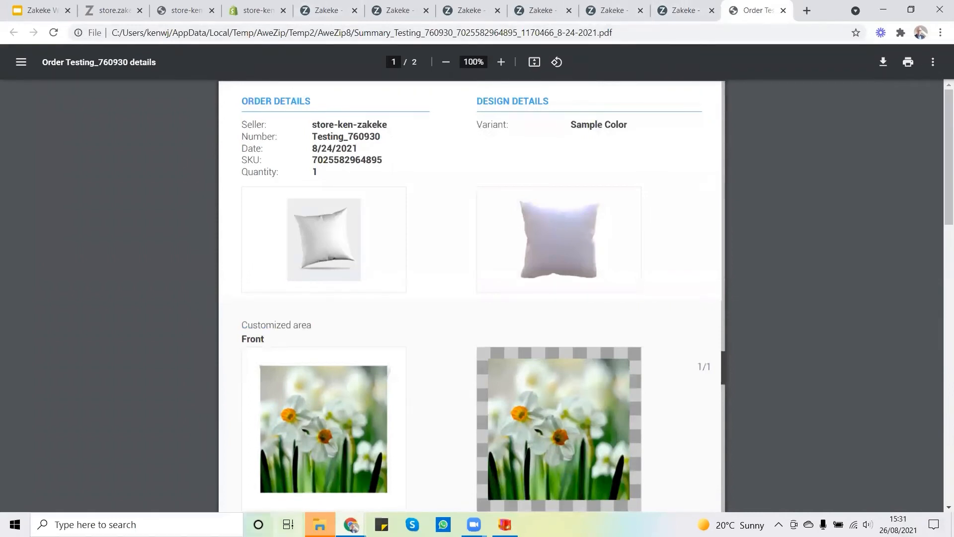
Switch to File Explorer, reopen the cushion order's ZIP from the Downloads folder, and widen the archive's Name column to show full file names
{"action": "left_click", "coordinate": [320, 524]}
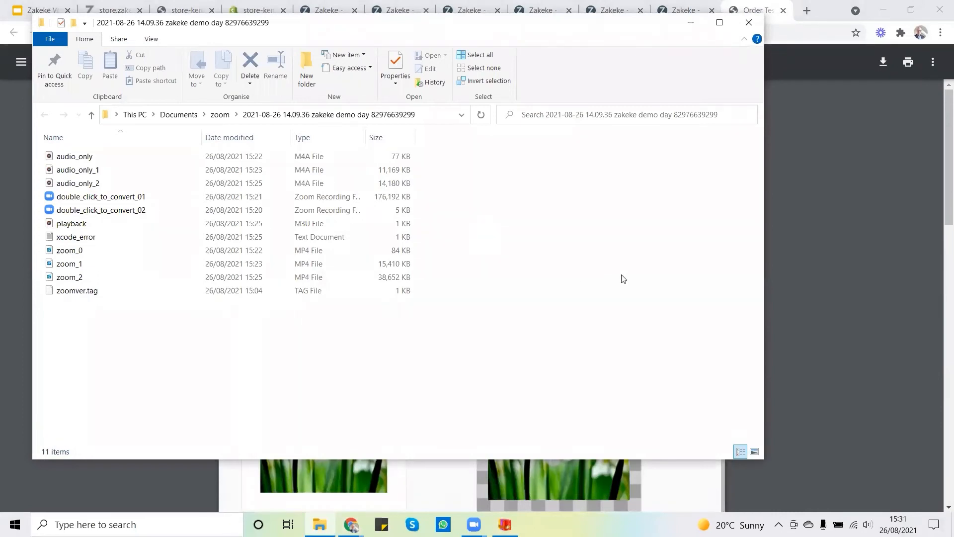
{"action": "left_click", "coordinate": [750, 23]}
{"action": "left_click", "coordinate": [320, 524]}
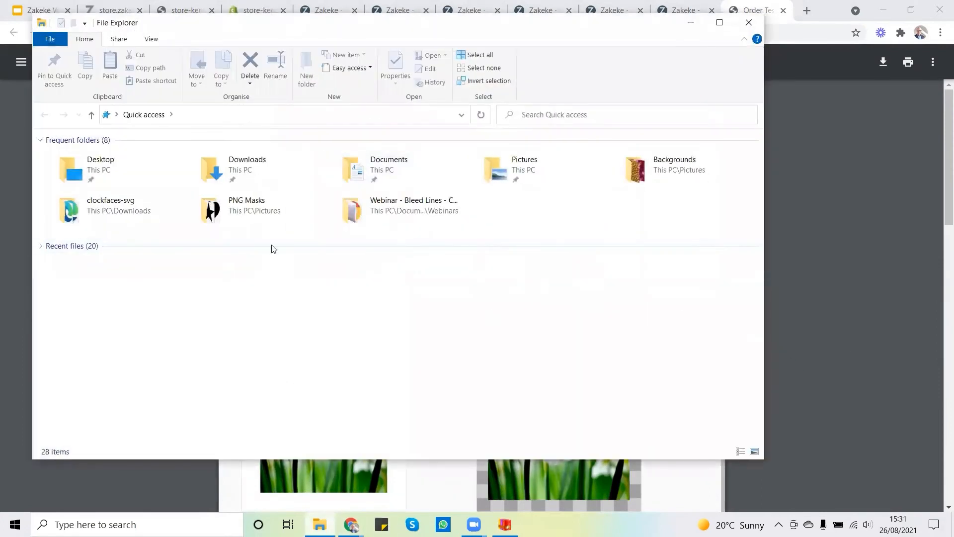
{"action": "left_click", "coordinate": [248, 172]}
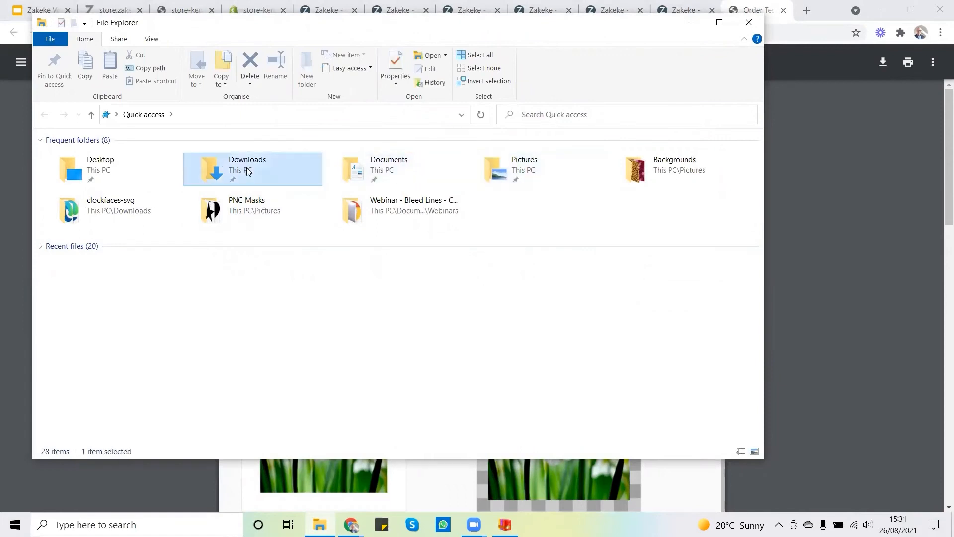
{"action": "double_click", "coordinate": [248, 171]}
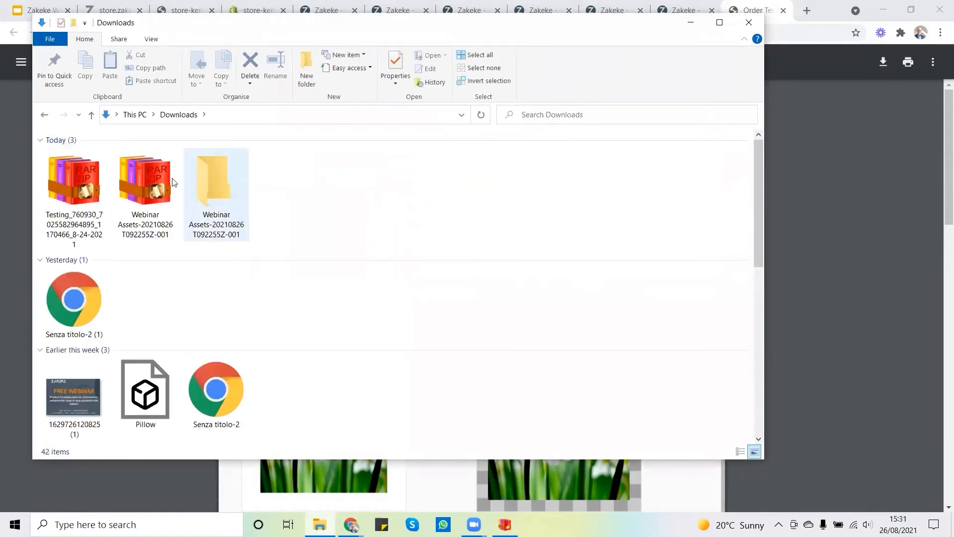
{"action": "double_click", "coordinate": [74, 180]}
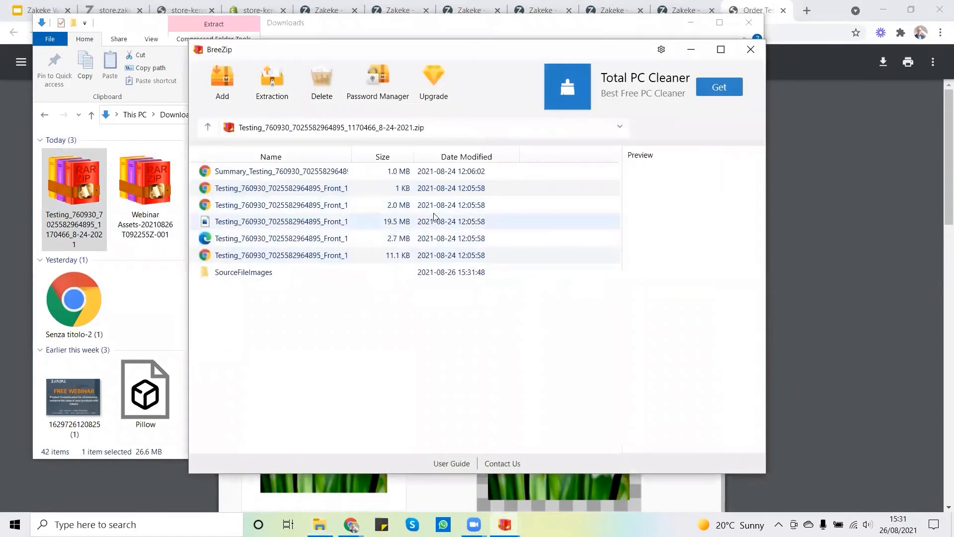
{"action": "left_click_drag", "start_coordinate": [353, 153], "coordinate": [528, 156]}
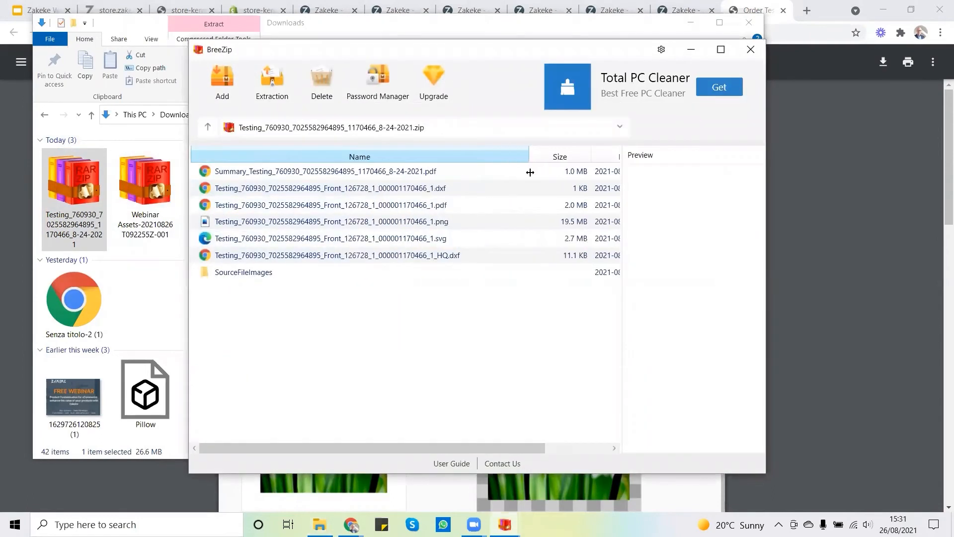
Open the front side's print-ready PDF and examine its red and blue dashed bleed lines with the page zoomed out to 33%
{"action": "double_click", "coordinate": [363, 205]}
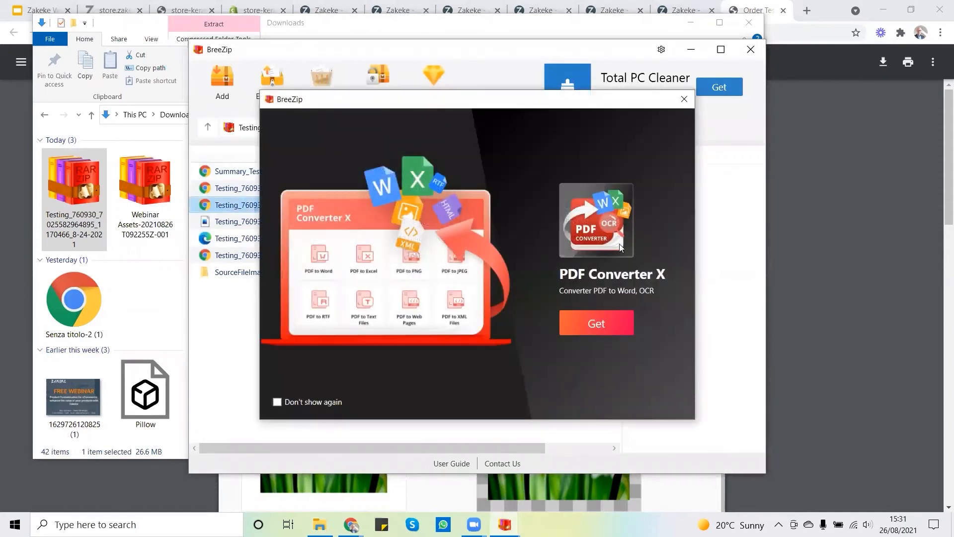
{"action": "left_click", "coordinate": [685, 99]}
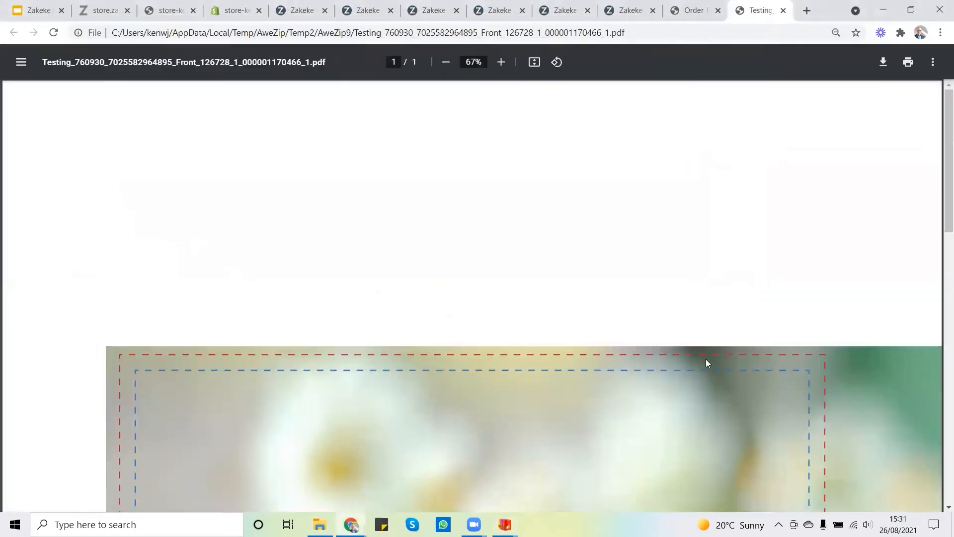
{"action": "left_click_drag", "start_coordinate": [939, 188], "coordinate": [936, 271]}
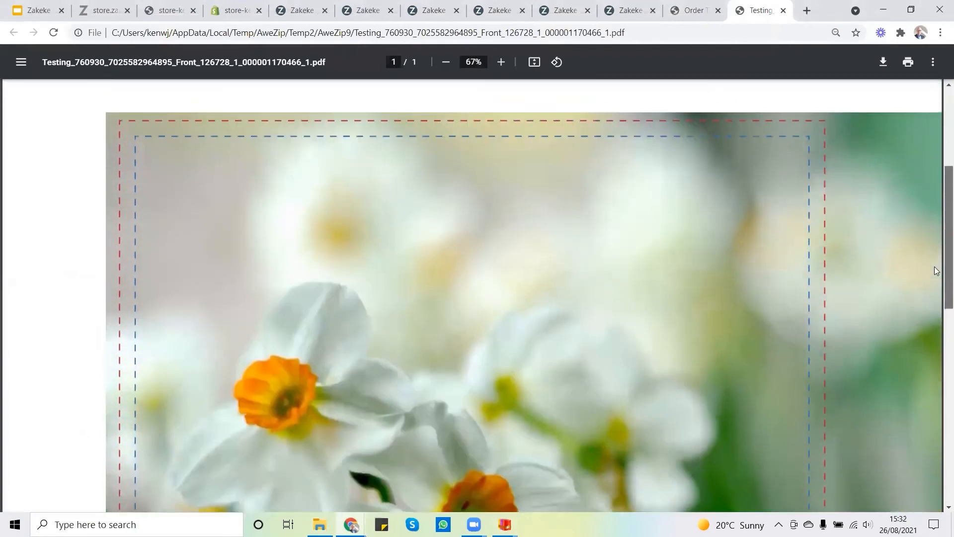
{"action": "left_click", "coordinate": [447, 63]}
{"action": "left_click", "coordinate": [447, 63]}
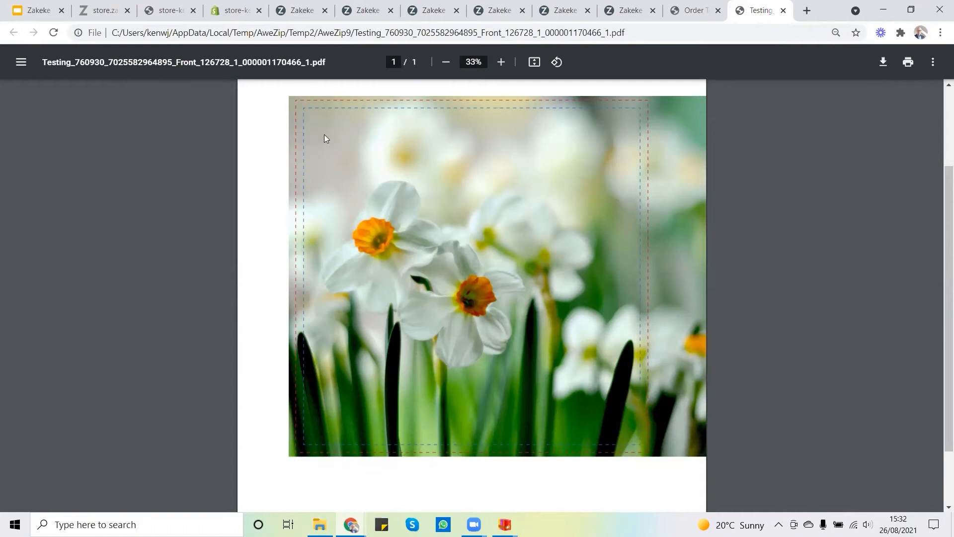
{"action": "left_click_drag", "start_coordinate": [940, 202], "coordinate": [940, 73]}
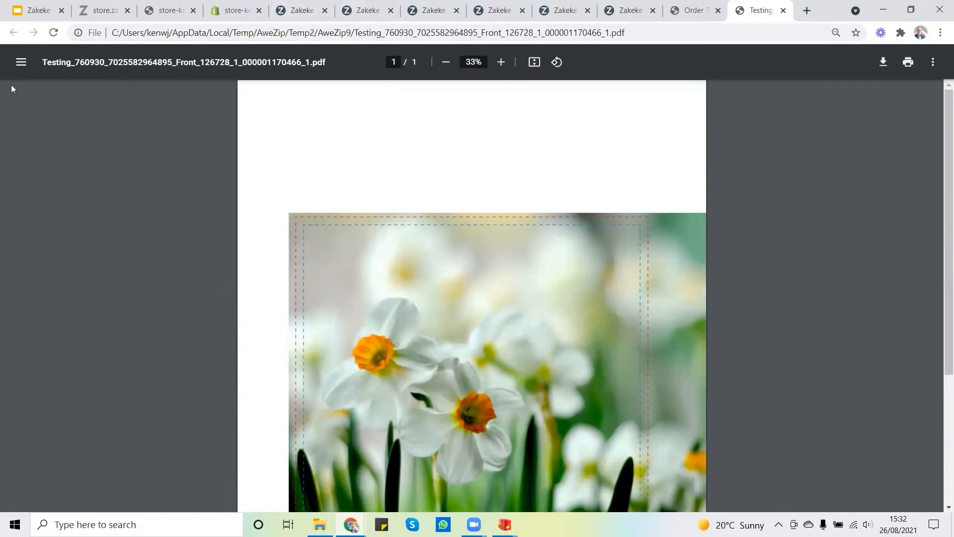
Switch to the Google Slides webinar deck and present the Q & A slide full screen
{"action": "left_click", "coordinate": [51, 14]}
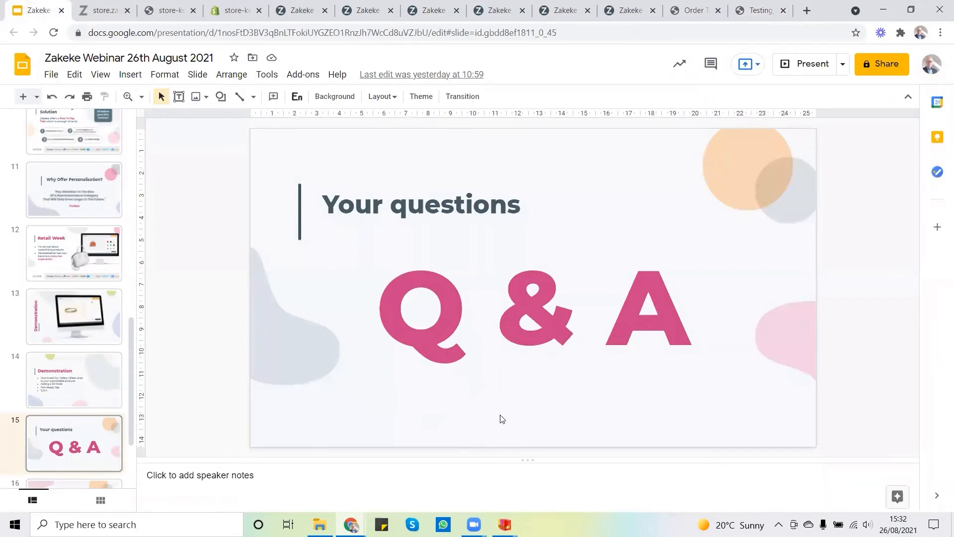
{"action": "left_click", "coordinate": [807, 63]}
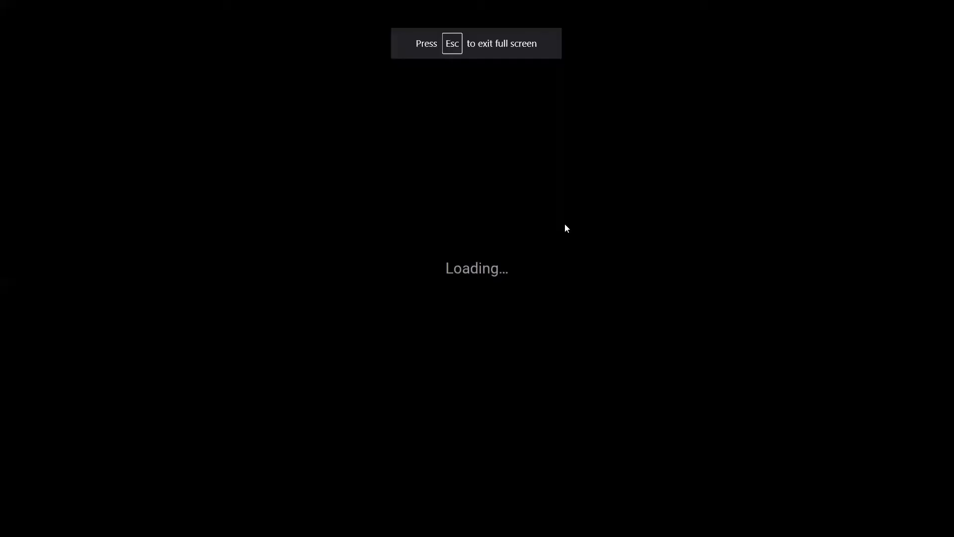
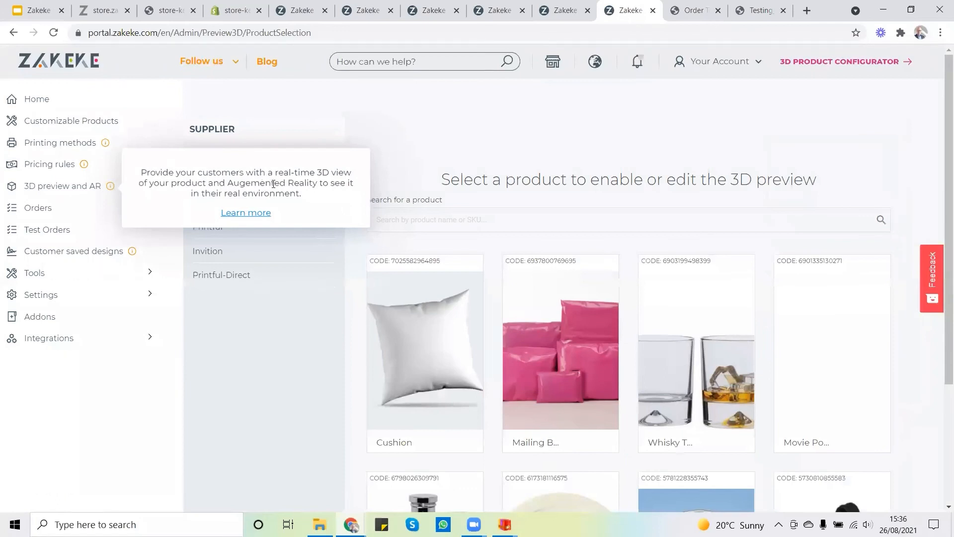
Open the 3D preview and AR help article, highlight its supported 3D model formats, and close the article
{"action": "left_click", "coordinate": [247, 214]}
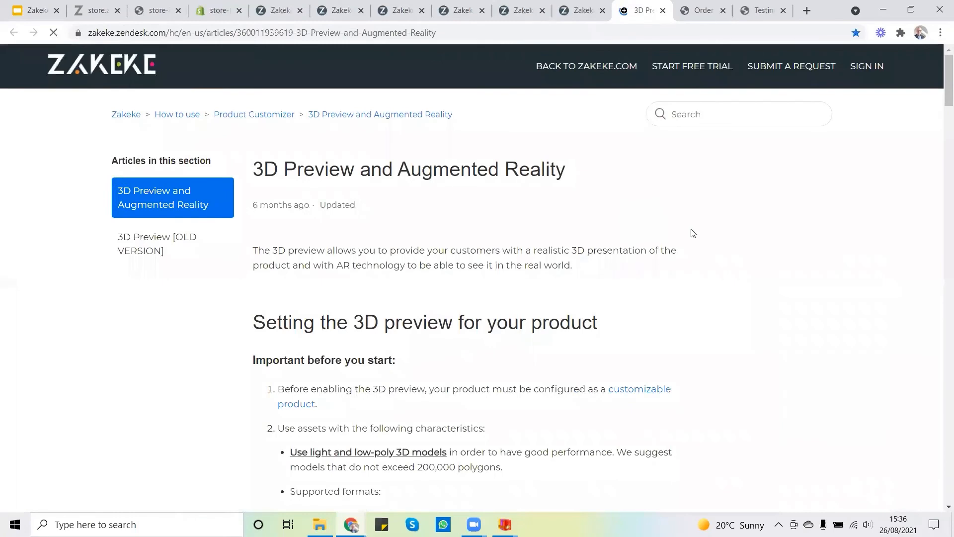
{"action": "scroll", "coordinate": [718, 236], "scroll_direction": "down", "scroll_amount": 6}
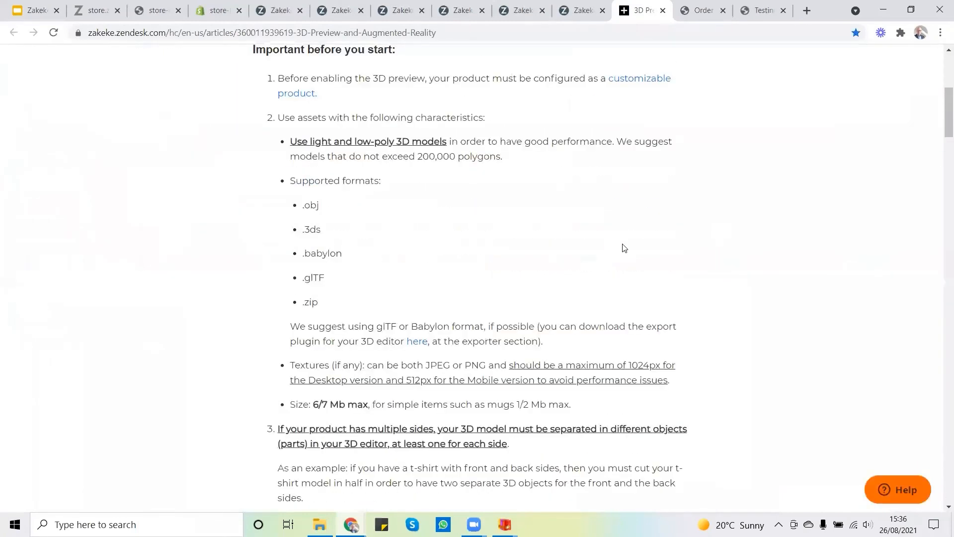
{"action": "left_click_drag", "start_coordinate": [291, 181], "coordinate": [452, 304]}
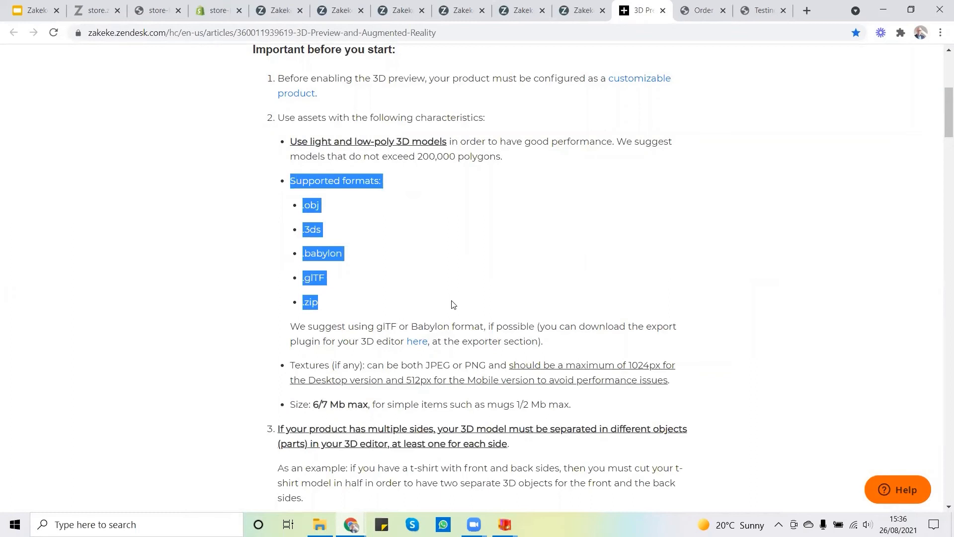
{"action": "left_click", "coordinate": [467, 208]}
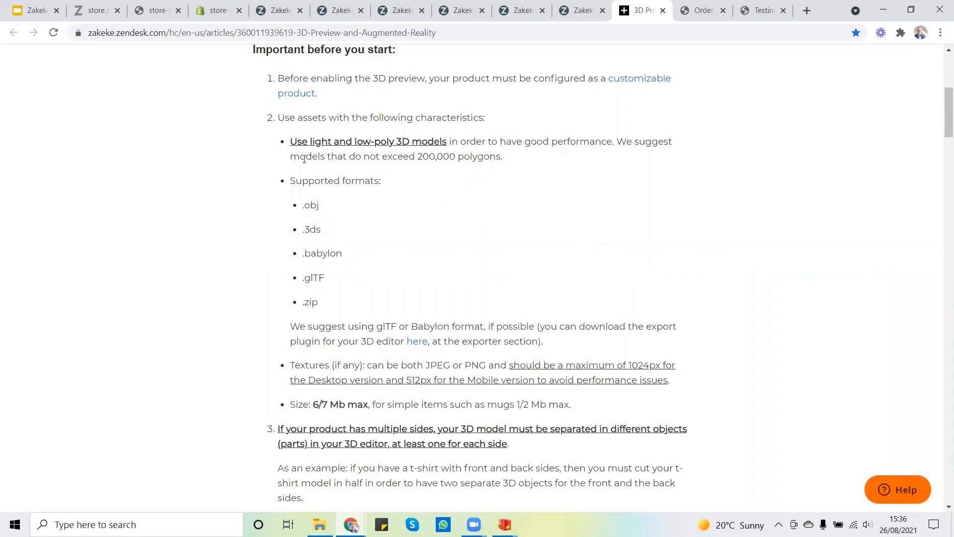
{"action": "left_click", "coordinate": [663, 10]}
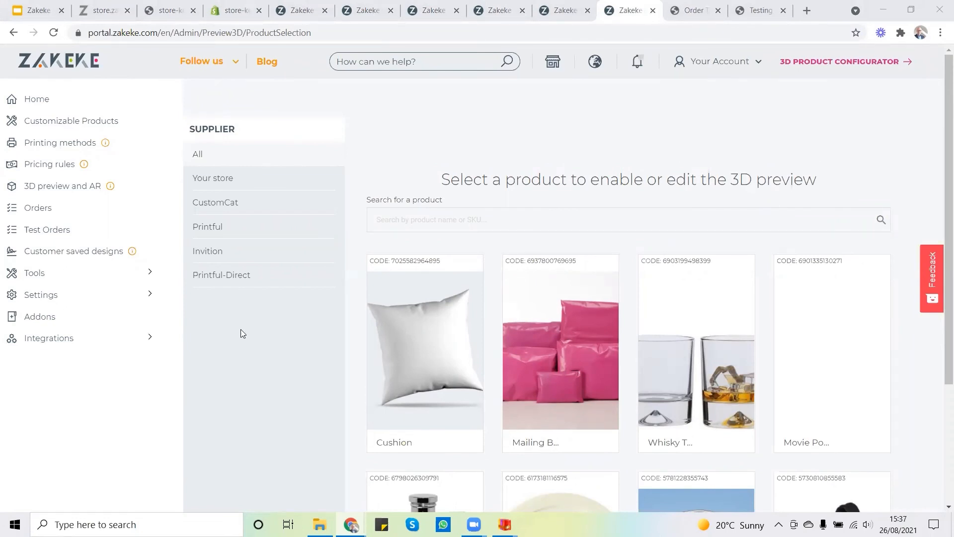
Start adding a customizable product from a print-on-demand service, choose Printful as the supplier, and browse its import catalog
{"action": "left_click", "coordinate": [76, 121]}
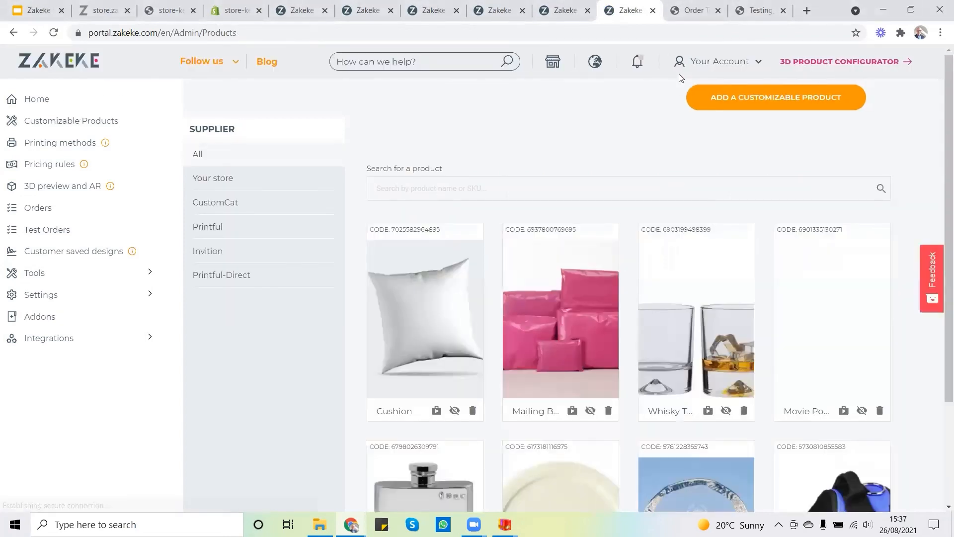
{"action": "left_click", "coordinate": [775, 100]}
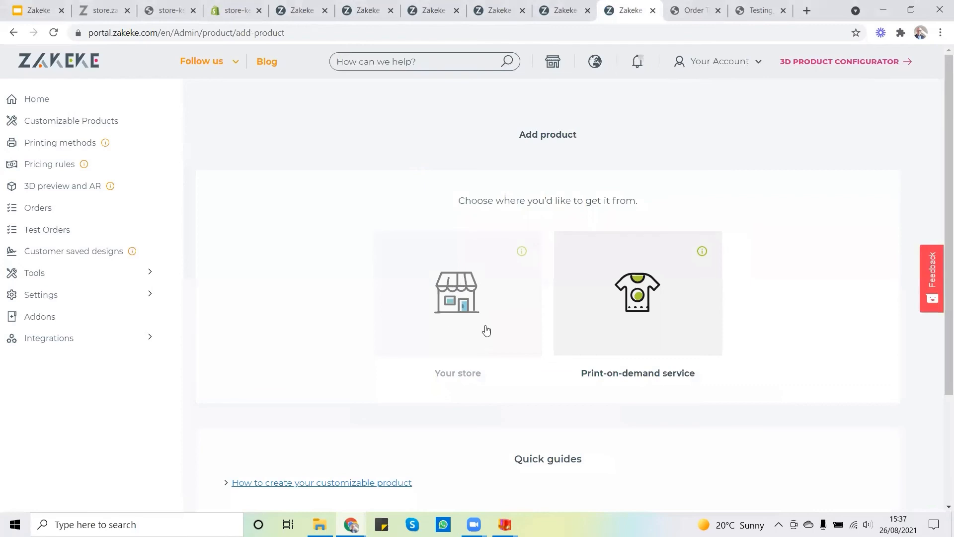
{"action": "left_click", "coordinate": [640, 297]}
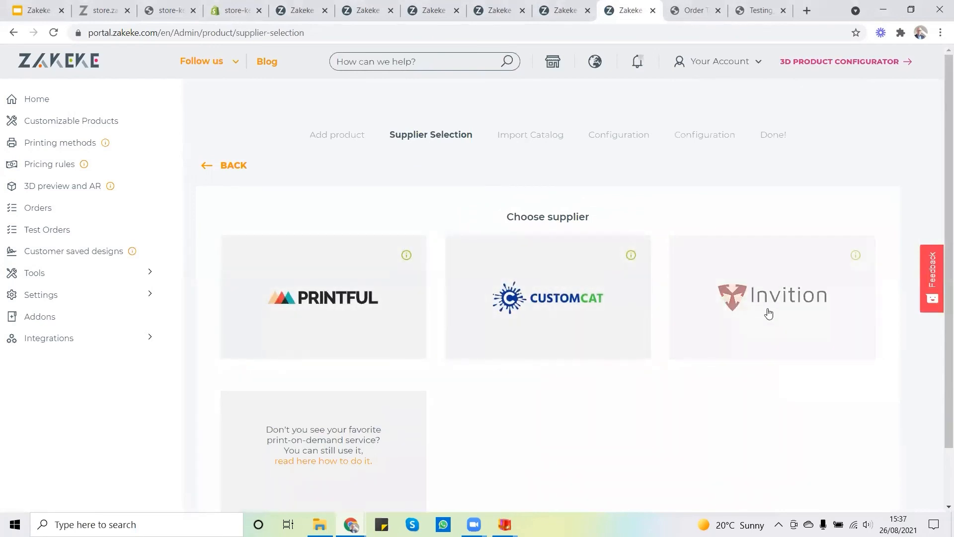
{"action": "left_click", "coordinate": [323, 299]}
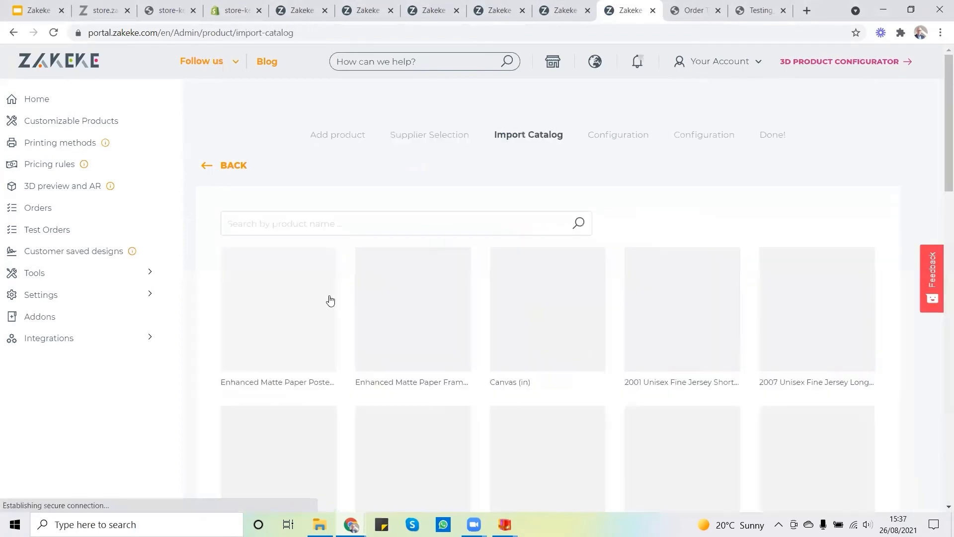
{"action": "scroll", "coordinate": [941, 138], "scroll_direction": "down", "scroll_amount": 1}
{"action": "left_click_drag", "start_coordinate": [941, 138], "coordinate": [940, 517]}
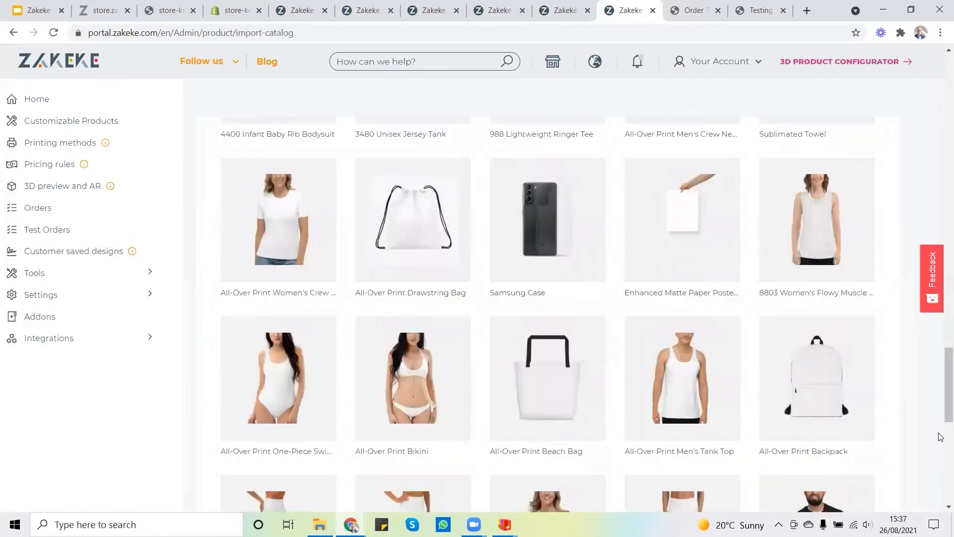
{"action": "scroll", "coordinate": [941, 411], "scroll_direction": "down", "scroll_amount": 15}
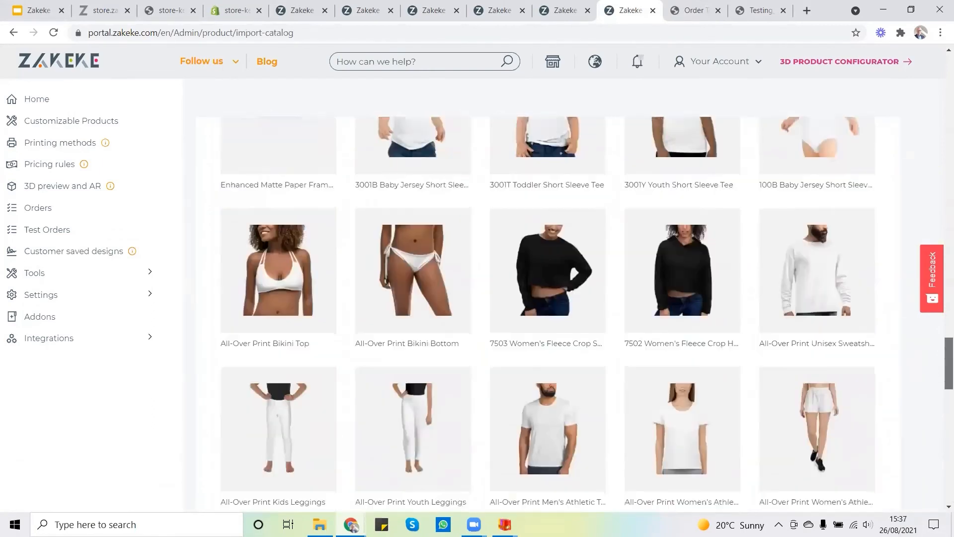
Browse further through the Printful import catalog's clothing, mugs, accessories and stickers
{"action": "left_click_drag", "start_coordinate": [938, 385], "coordinate": [938, 508]}
{"action": "scroll", "coordinate": [940, 510], "scroll_direction": "down", "scroll_amount": 8}
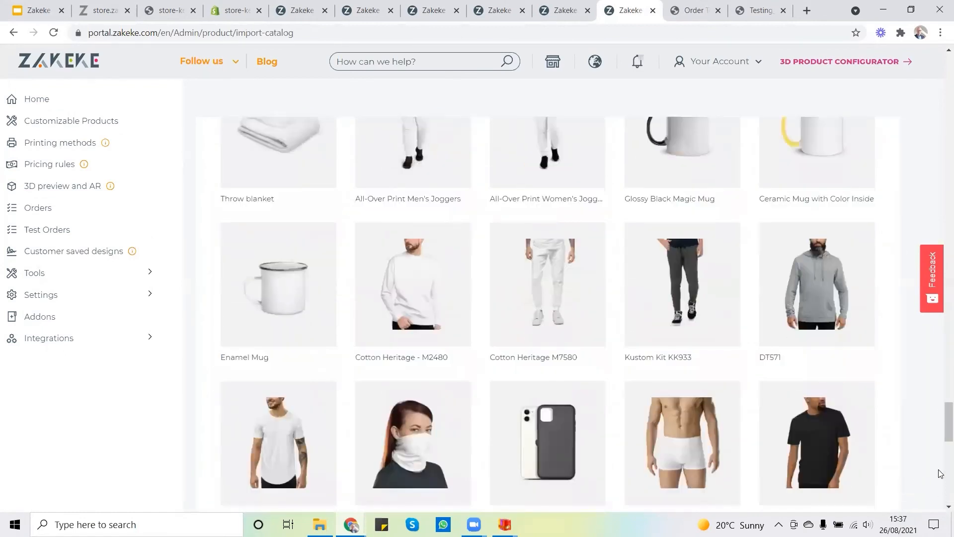
{"action": "left_click_drag", "start_coordinate": [938, 421], "coordinate": [938, 473]}
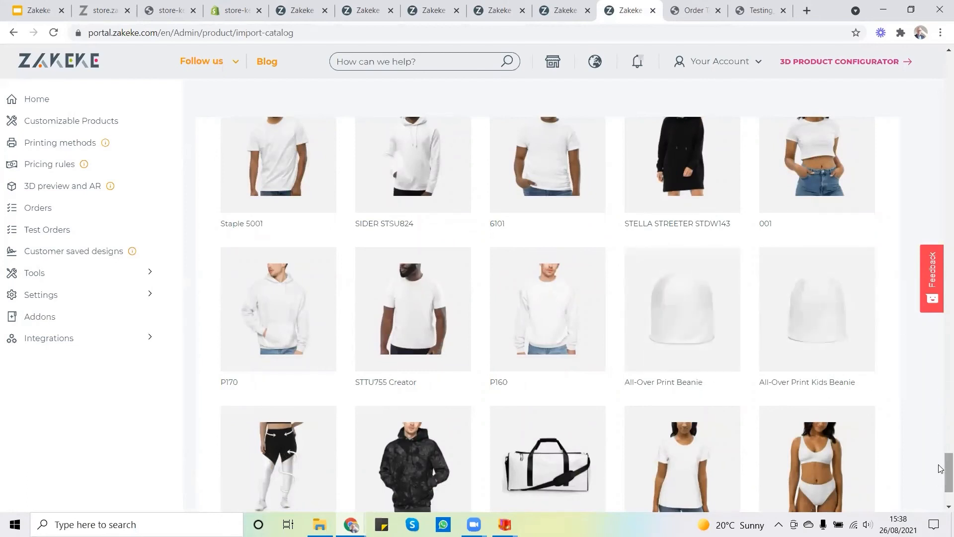
{"action": "left_click_drag", "start_coordinate": [945, 461], "coordinate": [937, 336]}
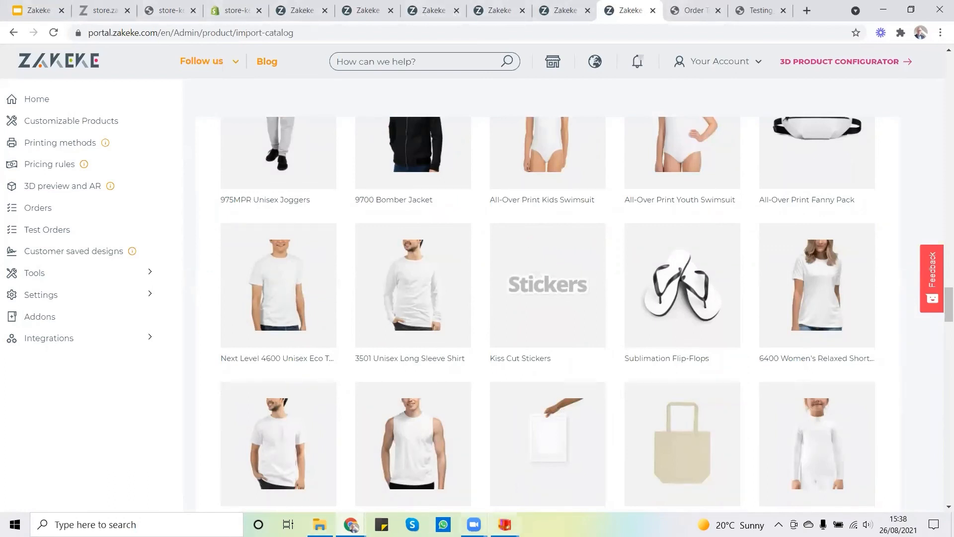
{"action": "mouse_move", "coordinate": [473, 525]}
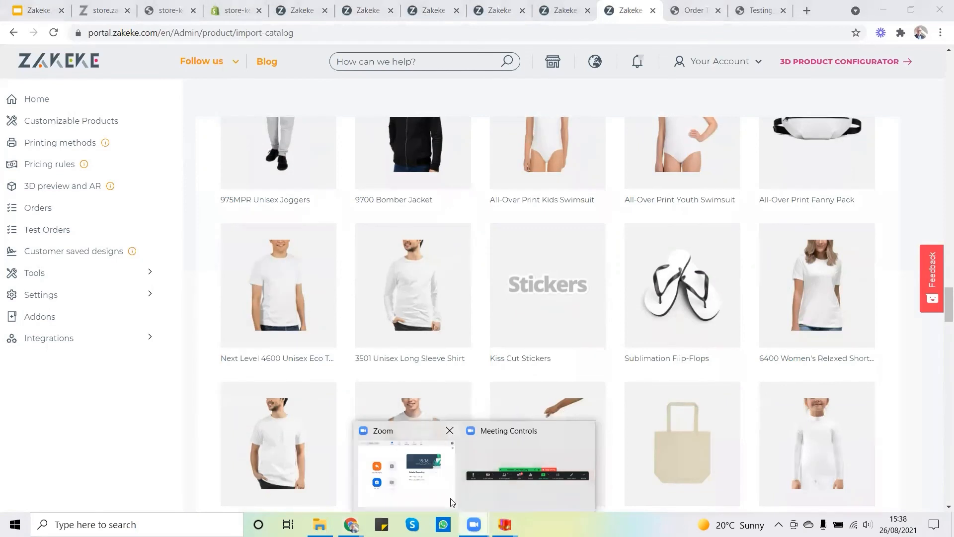
{"action": "left_click", "coordinate": [451, 502]}
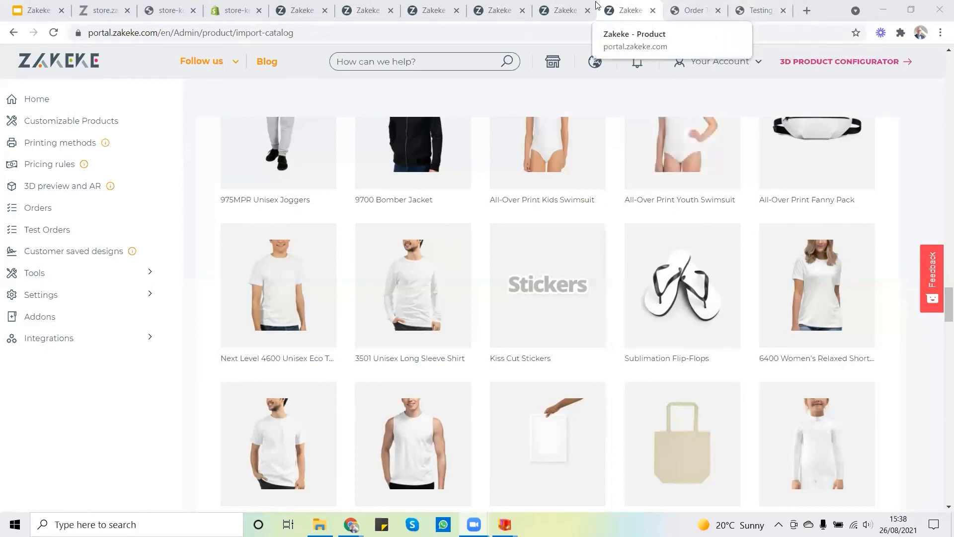
Open the most recent cushion test order from the orders list and start editing its print-ready files
{"action": "left_click", "coordinate": [537, 13]}
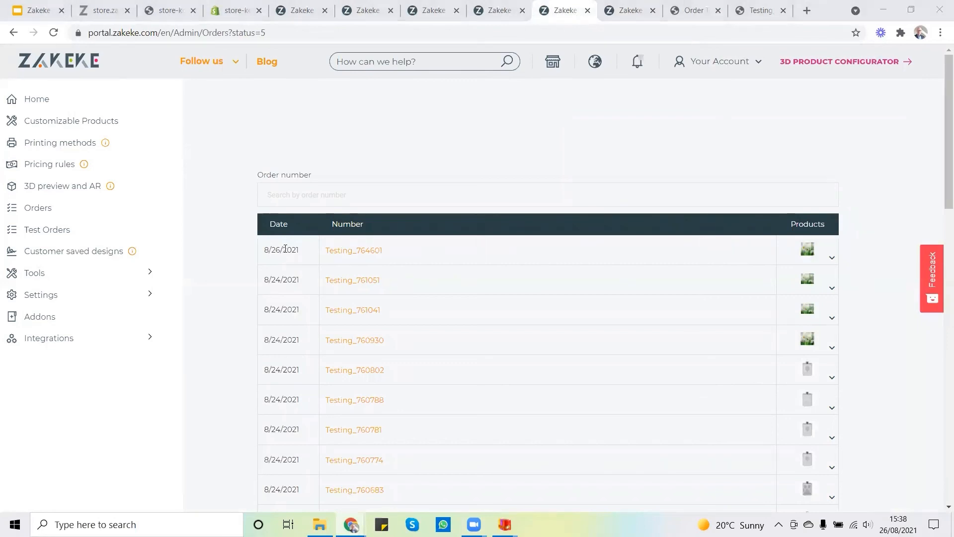
{"action": "scroll", "coordinate": [383, 239], "scroll_direction": "down", "scroll_amount": 4}
{"action": "scroll", "coordinate": [394, 251], "scroll_direction": "up", "scroll_amount": 4}
{"action": "left_click", "coordinate": [349, 255]}
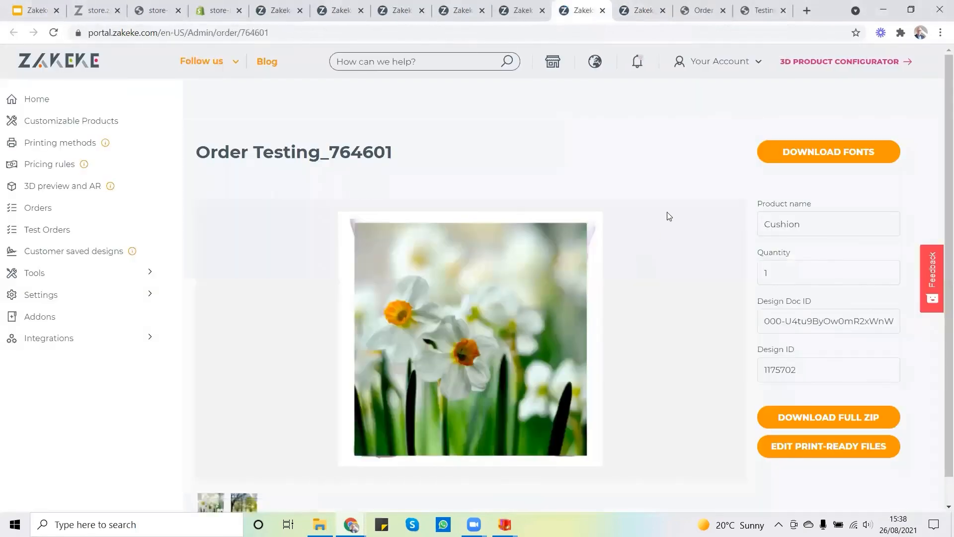
{"action": "scroll", "coordinate": [730, 143], "scroll_direction": "down", "scroll_amount": 1}
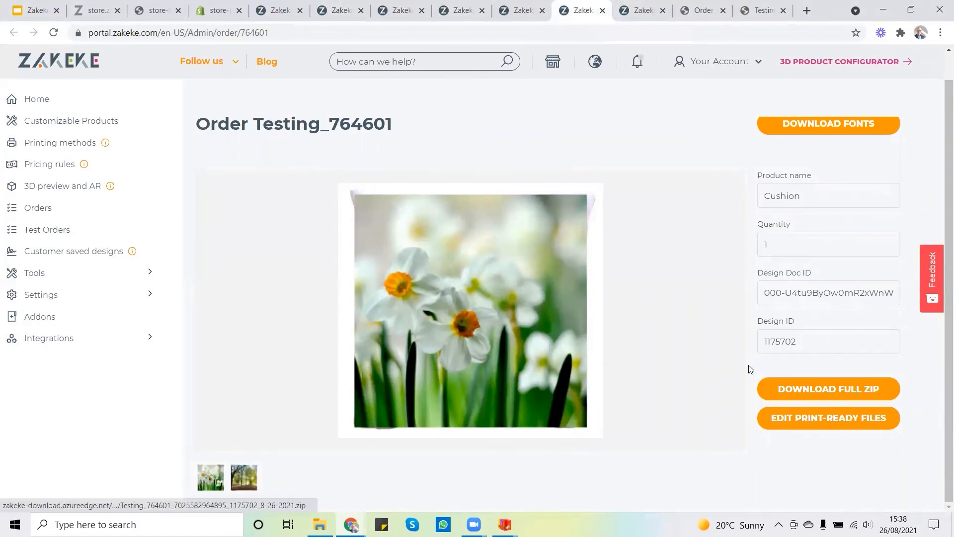
{"action": "left_click", "coordinate": [821, 420]}
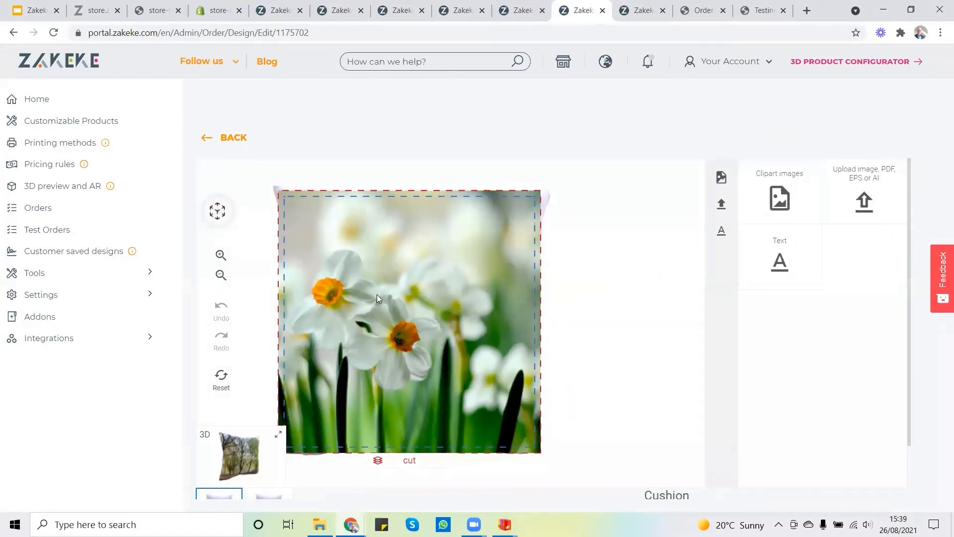
Delete the daffodil image from the cushion's front side
{"action": "left_click", "coordinate": [415, 333]}
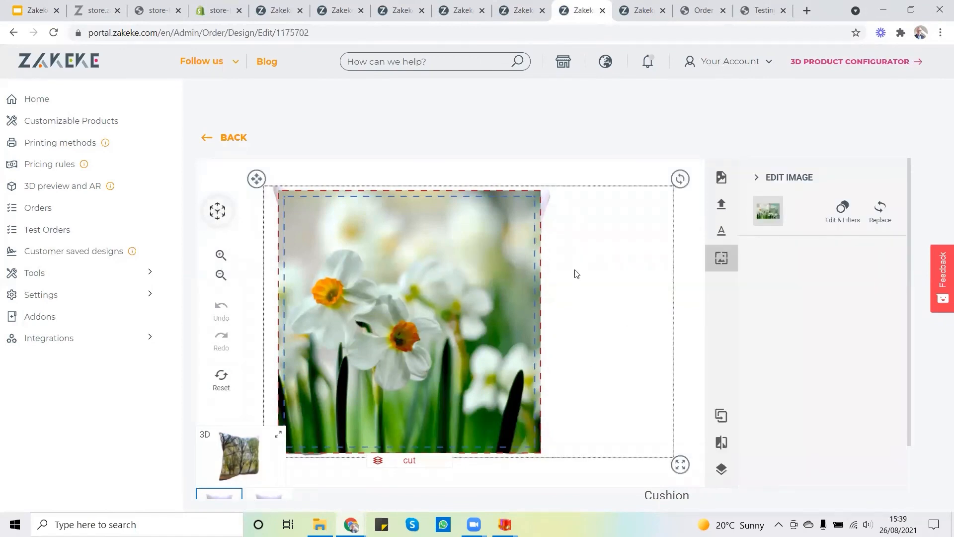
{"action": "scroll", "coordinate": [563, 244], "scroll_direction": "down", "scroll_amount": 2}
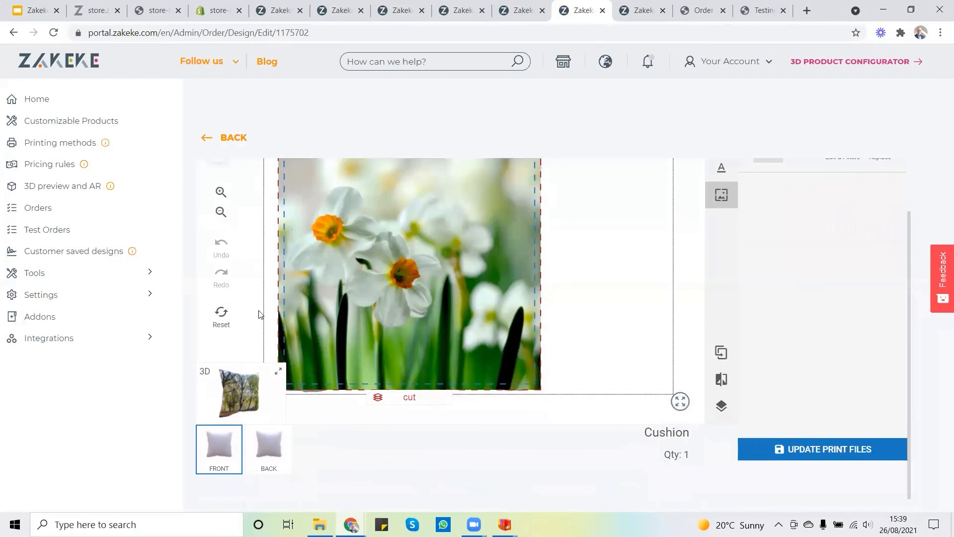
{"action": "left_click", "coordinate": [221, 212]}
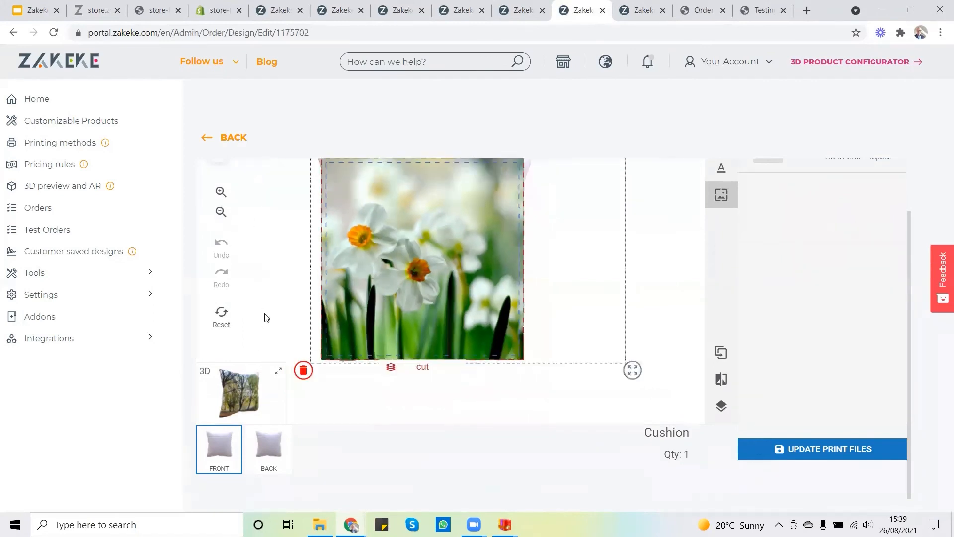
{"action": "left_click", "coordinate": [300, 370]}
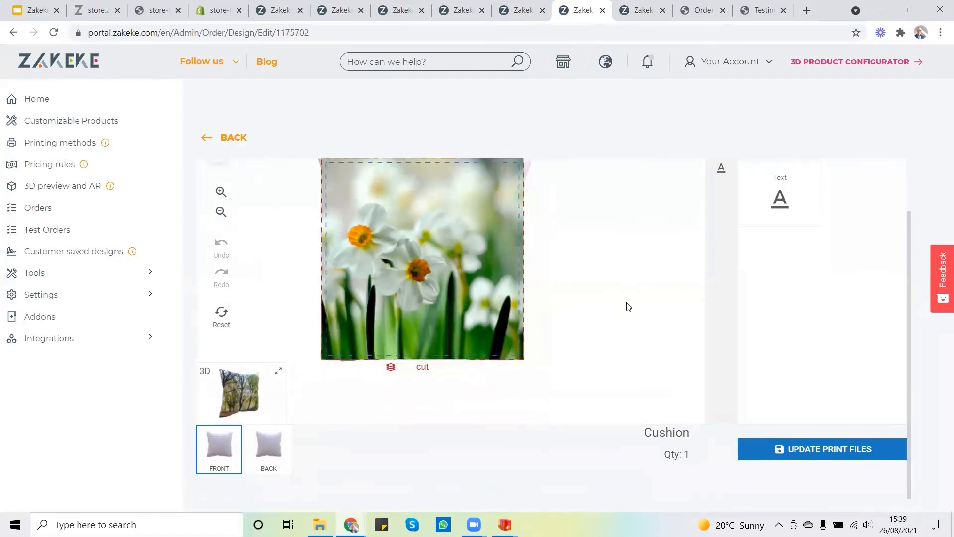
{"action": "left_click", "coordinate": [391, 313]}
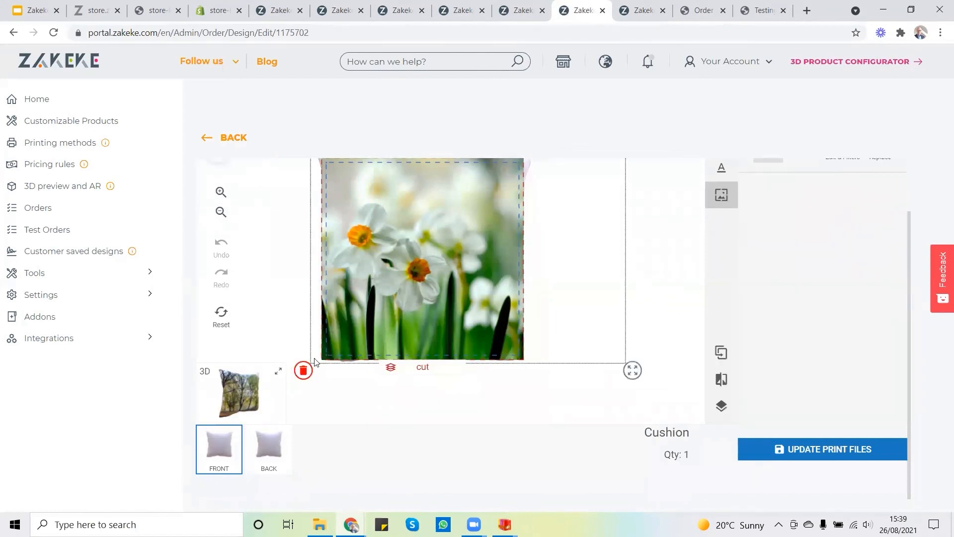
{"action": "left_click", "coordinate": [304, 370]}
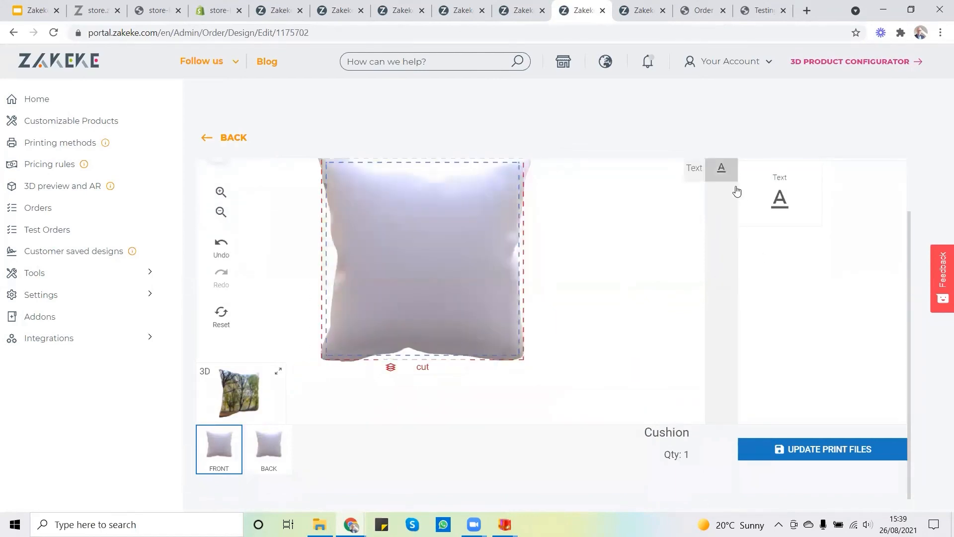
Add the autumn trees image from the gallery to the cushion's front and enlarge it to cover the whole print area
{"action": "left_click", "coordinate": [721, 204]}
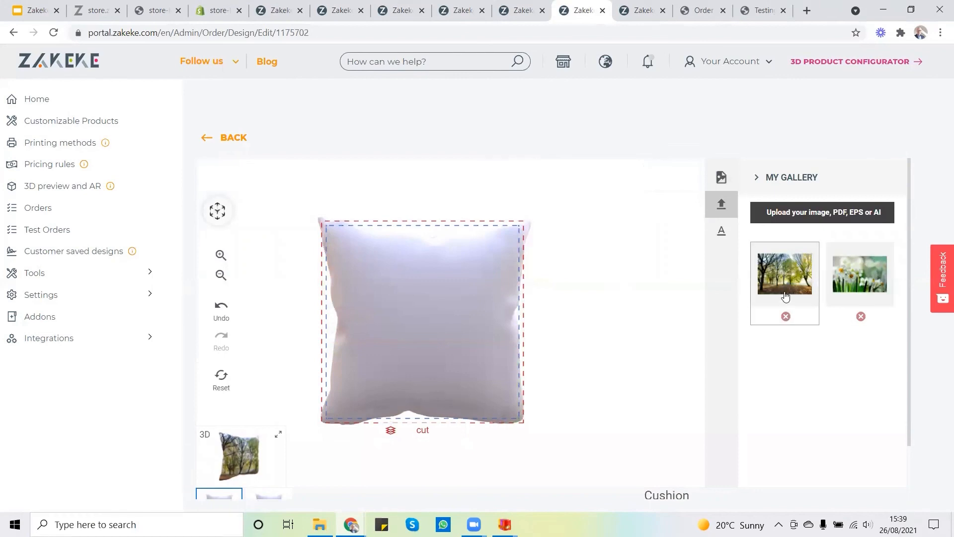
{"action": "left_click", "coordinate": [786, 274]}
{"action": "left_click_drag", "start_coordinate": [510, 389], "coordinate": [573, 437]}
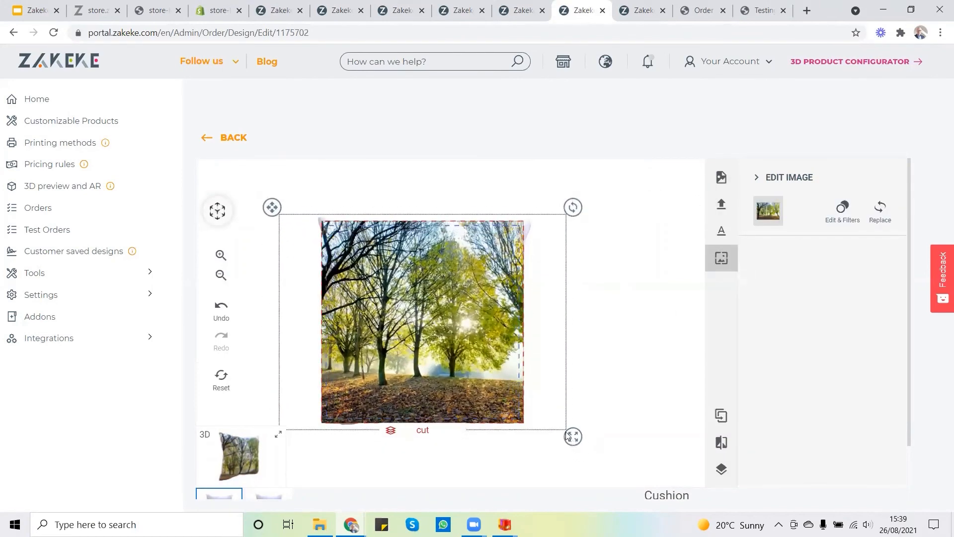
{"action": "left_click", "coordinate": [721, 230]}
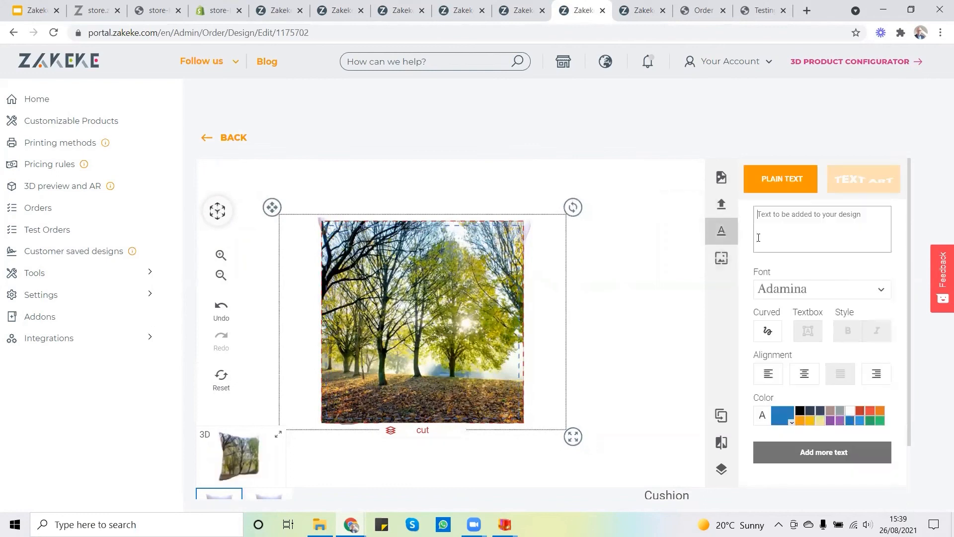
{"action": "left_click", "coordinate": [326, 451]}
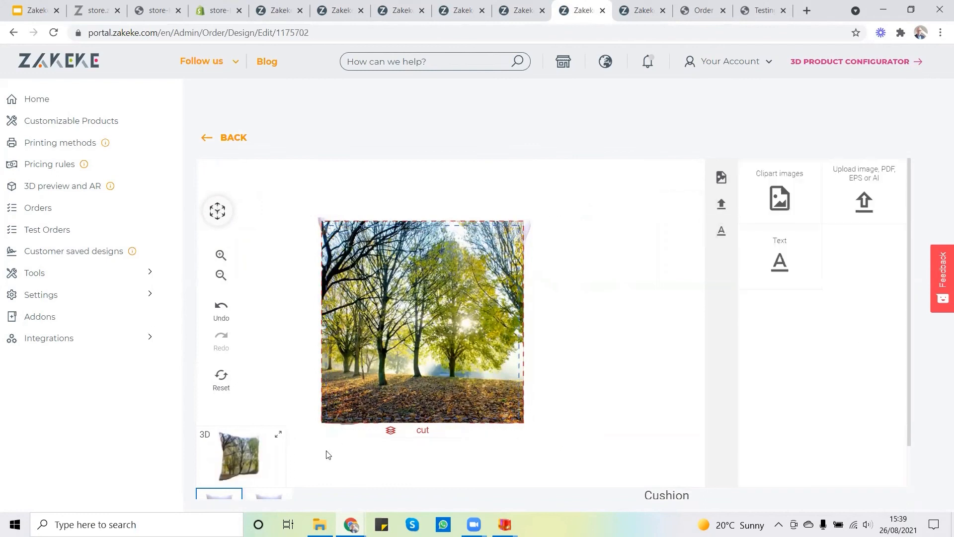
Switch to the cushion's back side and add the plain text "Text here"
{"action": "left_click", "coordinate": [258, 493]}
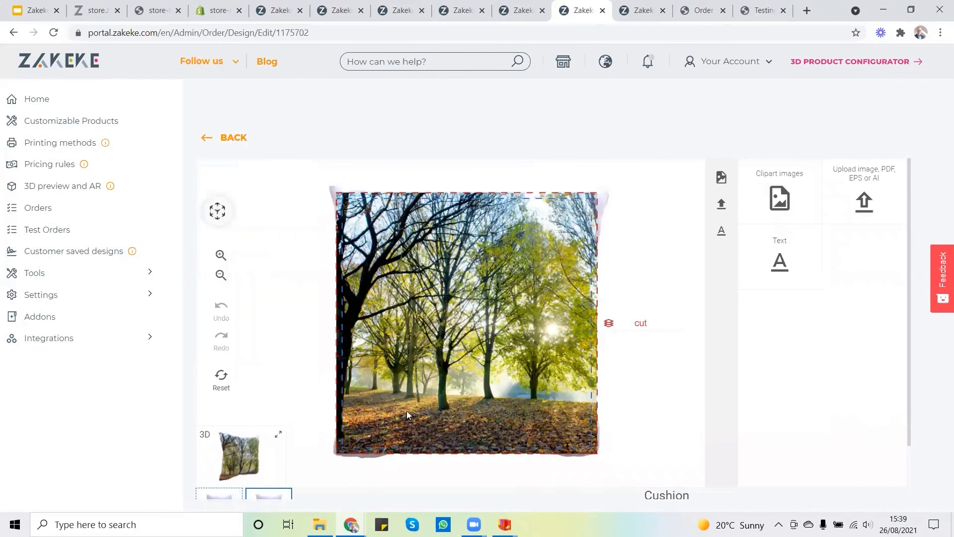
{"action": "left_click", "coordinate": [735, 243]}
{"action": "type", "text": "Tes"}
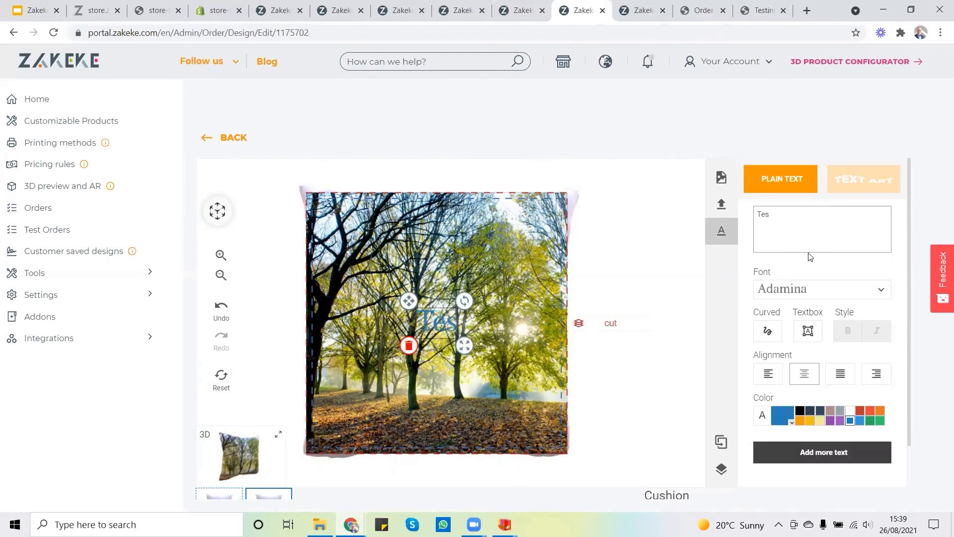
{"action": "key", "text": "BackSpace"}
{"action": "type", "text": "xt here"}
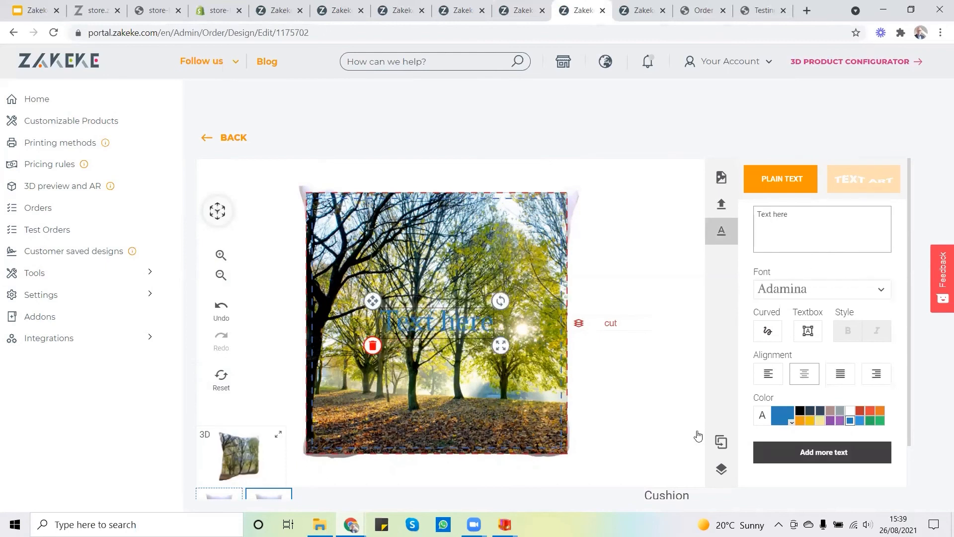
Make the added text white and enlarge it across the lower edge of the cushion's back
{"action": "left_click", "coordinate": [851, 411]}
{"action": "left_click_drag", "start_coordinate": [502, 345], "coordinate": [549, 358]}
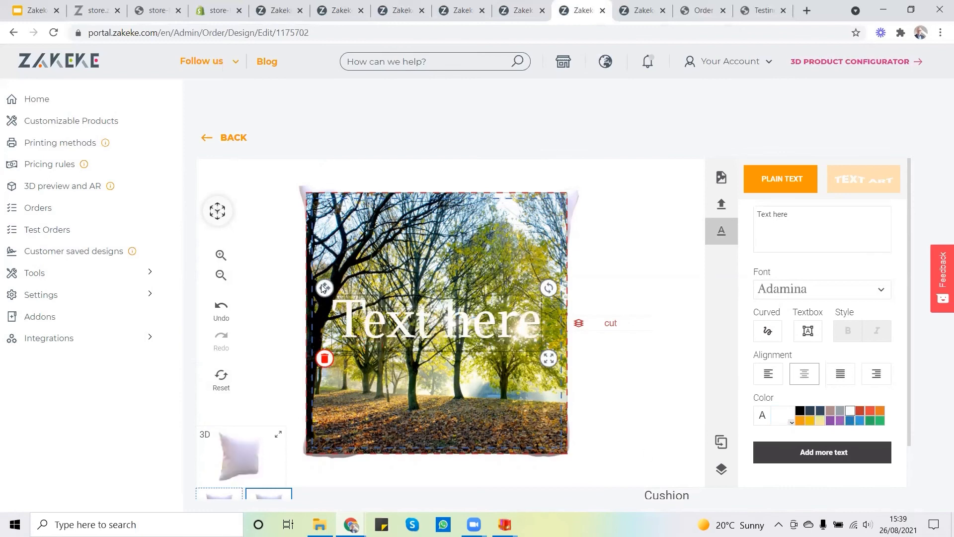
{"action": "left_click_drag", "start_coordinate": [324, 293], "coordinate": [327, 411]}
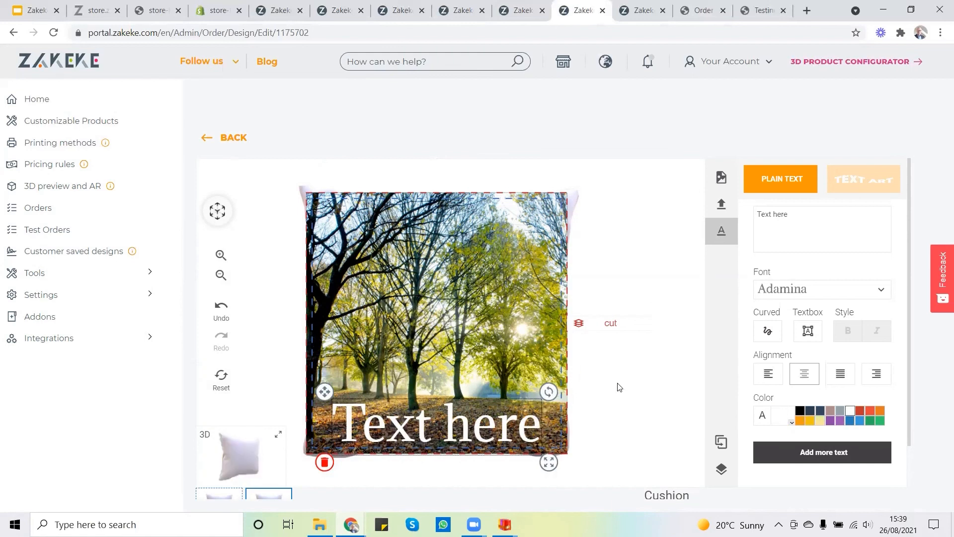
{"action": "left_click", "coordinate": [627, 380]}
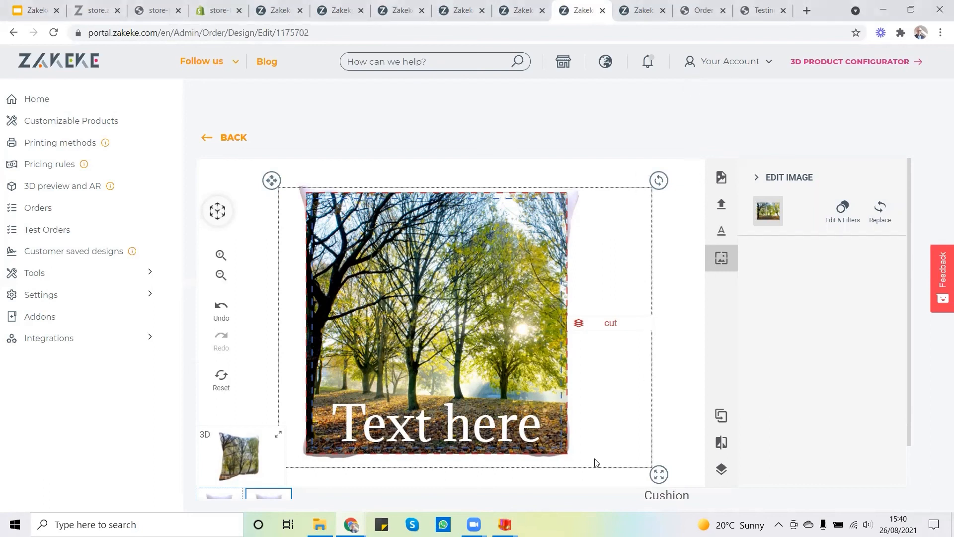
Switch to the Shopify admin and open Zakeke - Product Designer from the installed apps
{"action": "left_click", "coordinate": [222, 12]}
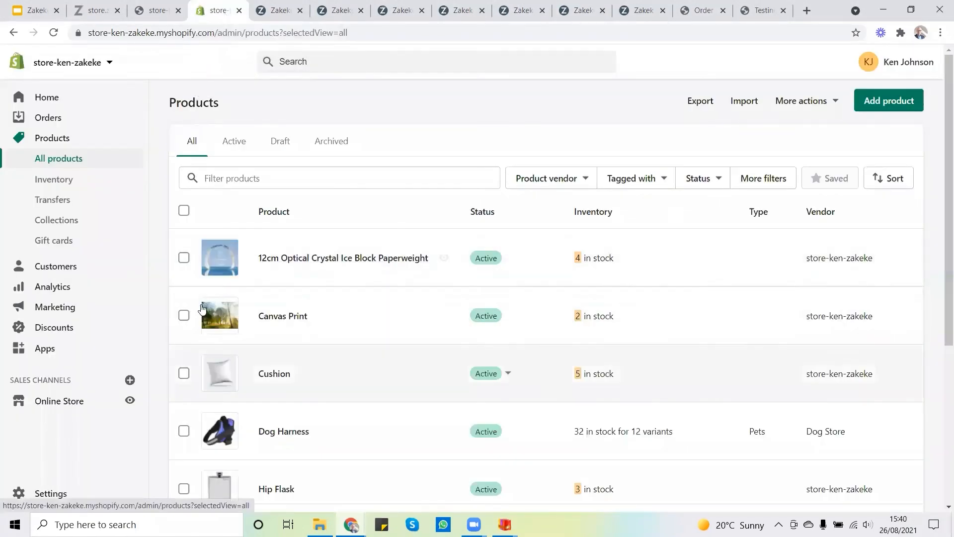
{"action": "left_click", "coordinate": [43, 350]}
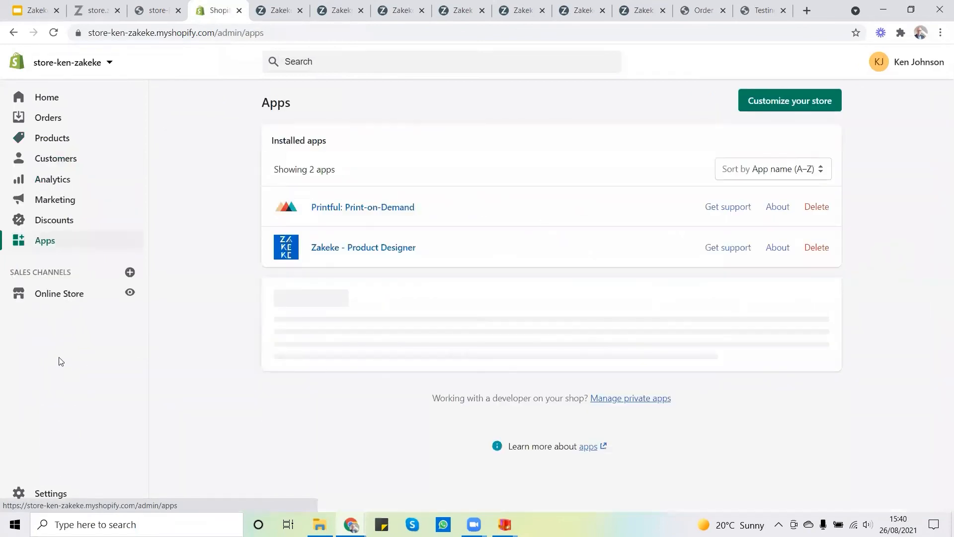
{"action": "left_click", "coordinate": [327, 248]}
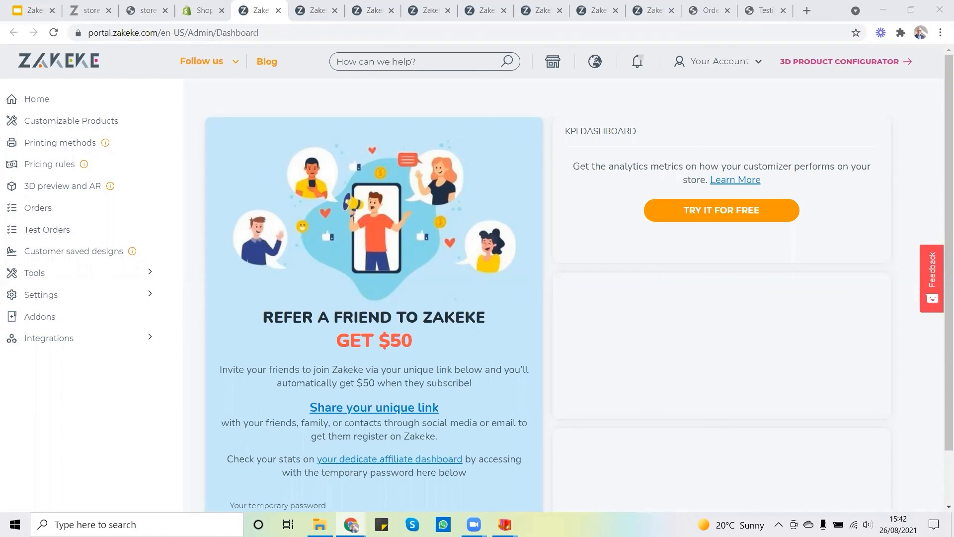
Switch to the Google Slides webinar deck, present the Contact slide full screen, and end the presentation
{"action": "mouse_move", "coordinate": [351, 524]}
{"action": "left_click", "coordinate": [405, 477]}
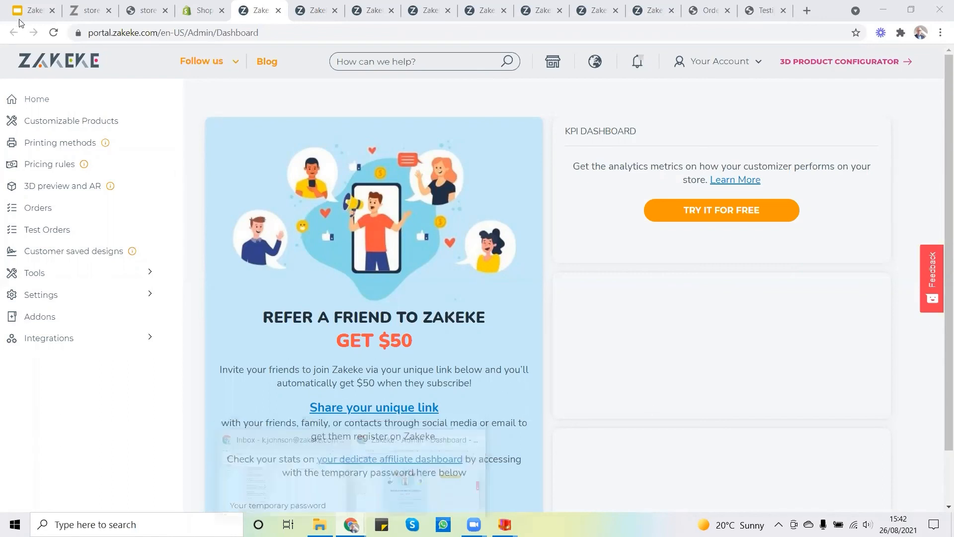
{"action": "left_click", "coordinate": [33, 9]}
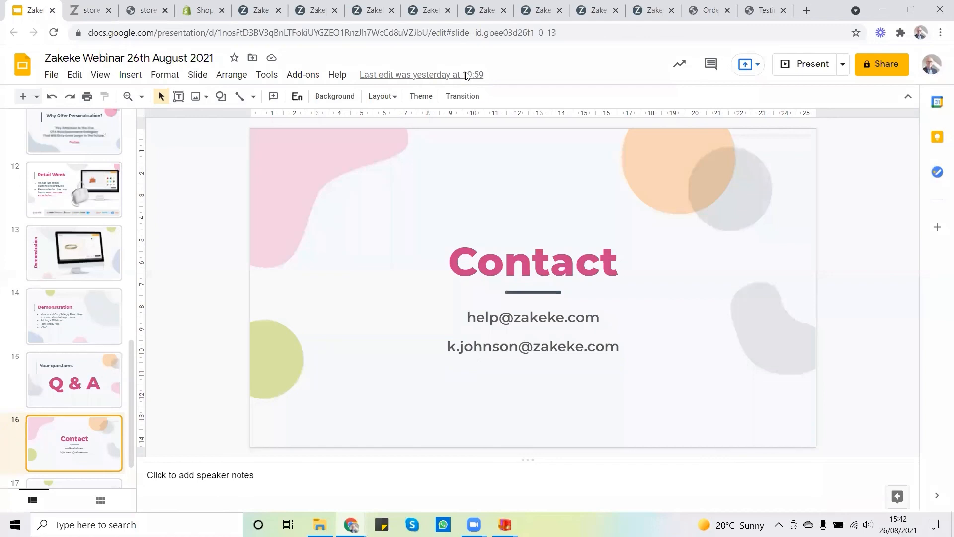
{"action": "left_click", "coordinate": [815, 68]}
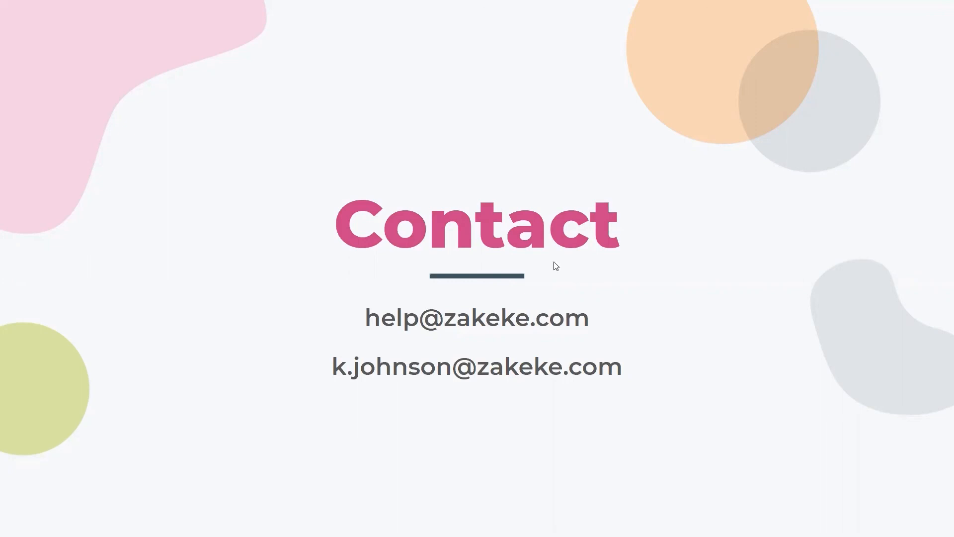
{"action": "key", "text": "Escape"}
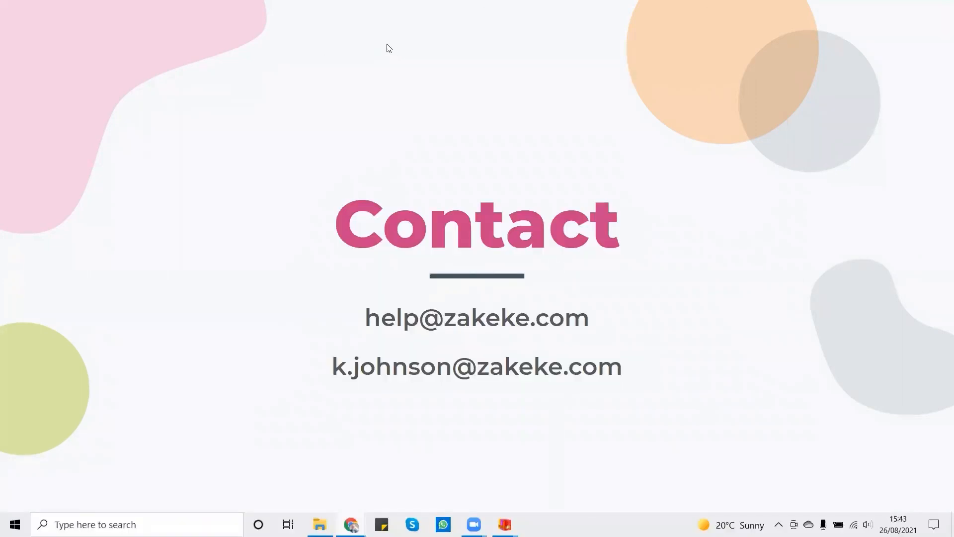